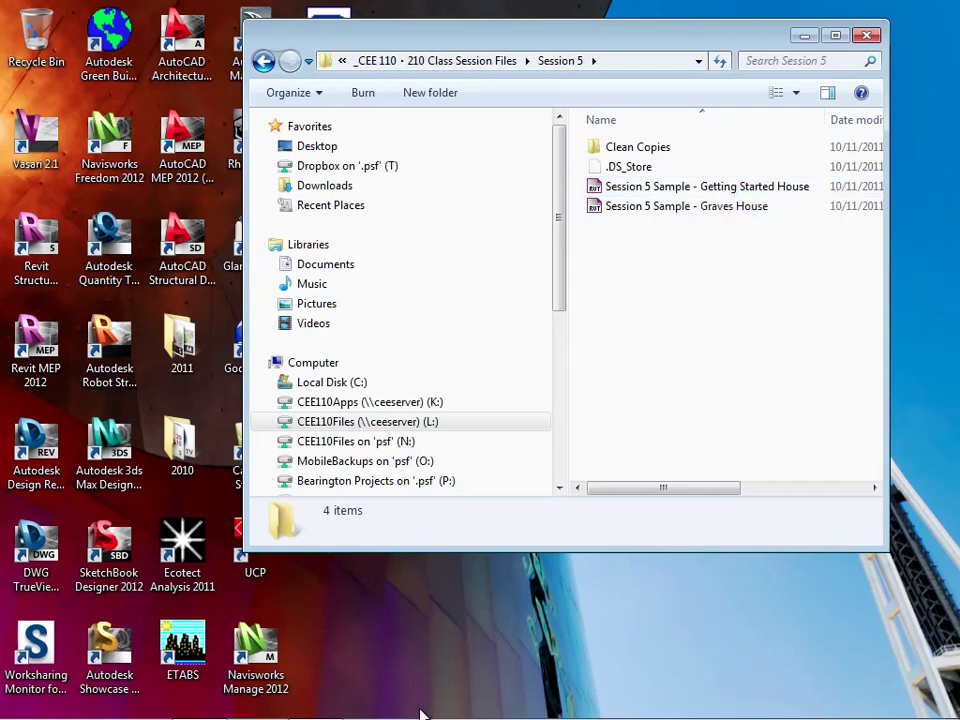
# Switch to the Session 5 Sample - Getting Started House project in Revit Architecture and show the building in the default 3D view.
pyautogui.moveTo(416, 717)
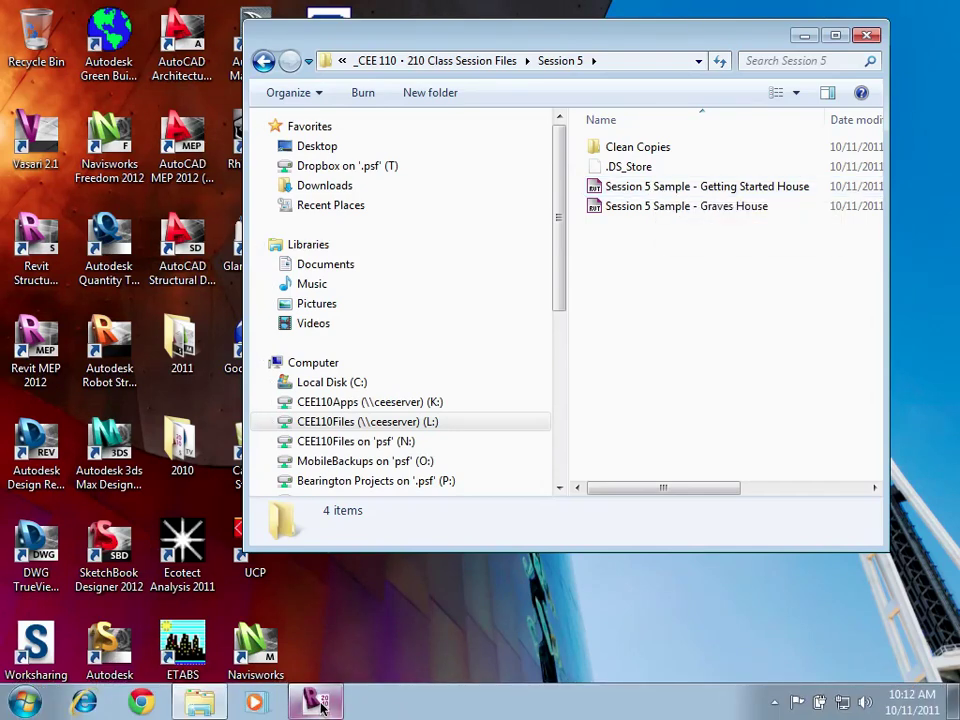
pyautogui.moveTo(318, 705)
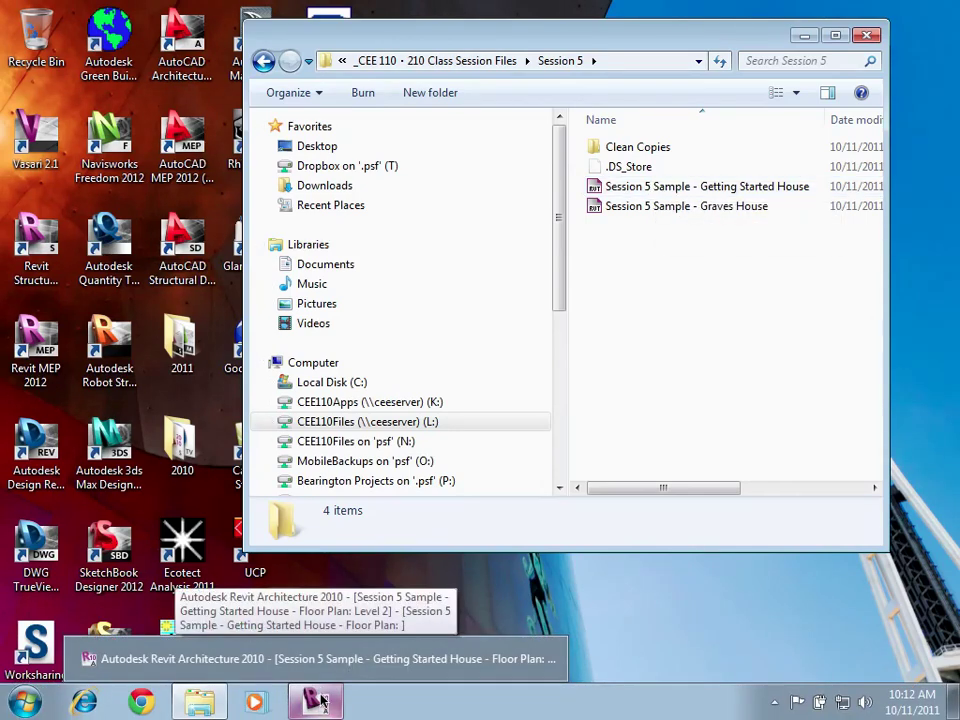
pyautogui.click(336, 660)
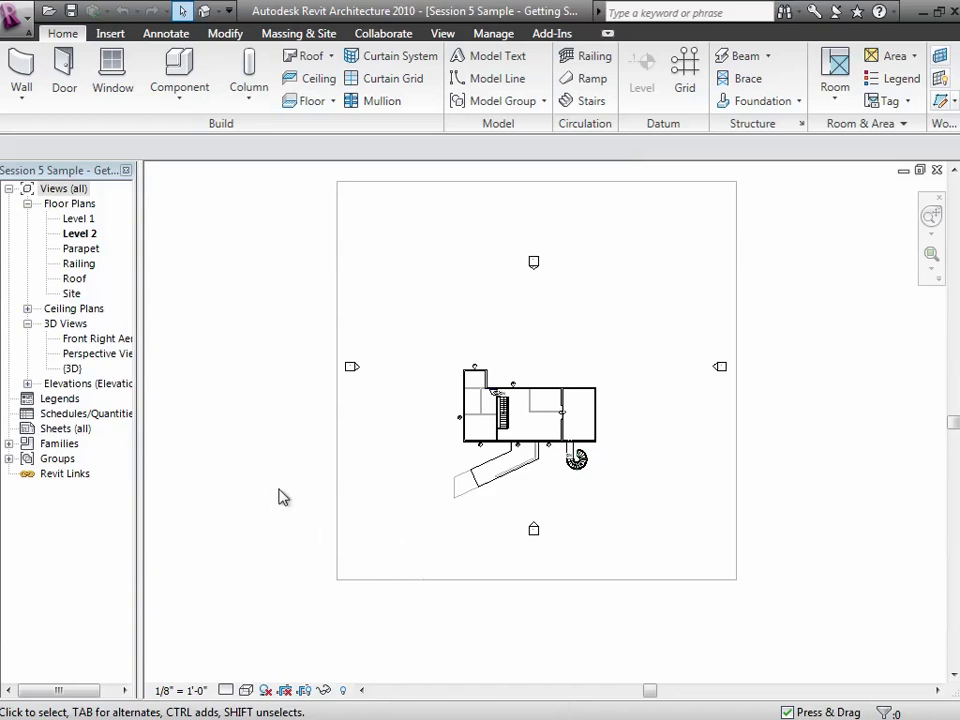
pyautogui.click(204, 12)
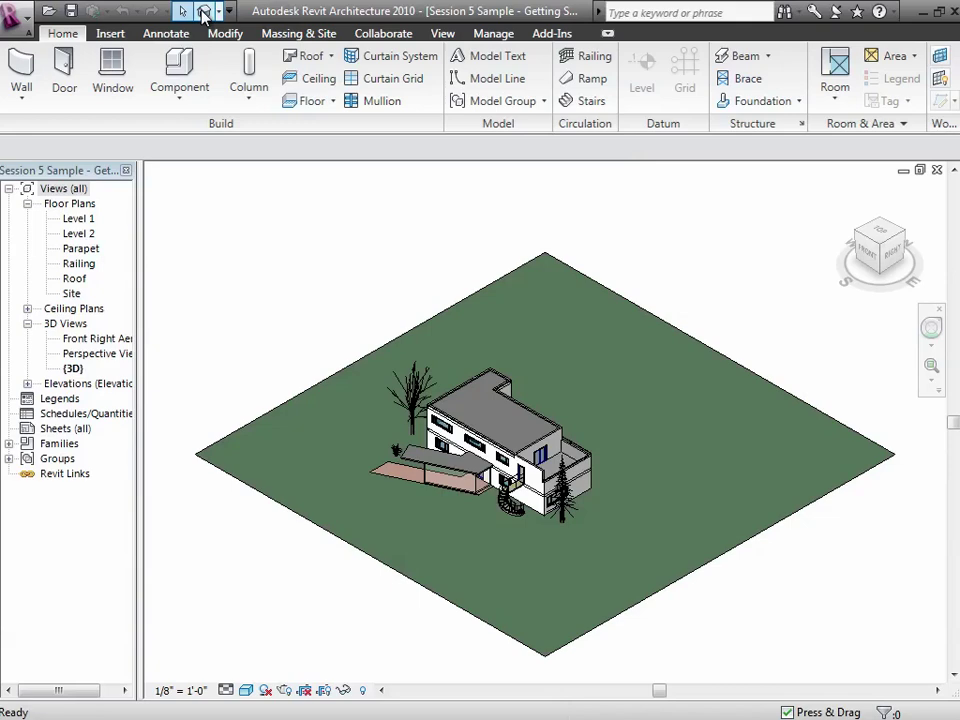
pyautogui.hotkey('ctrl', 'Right')
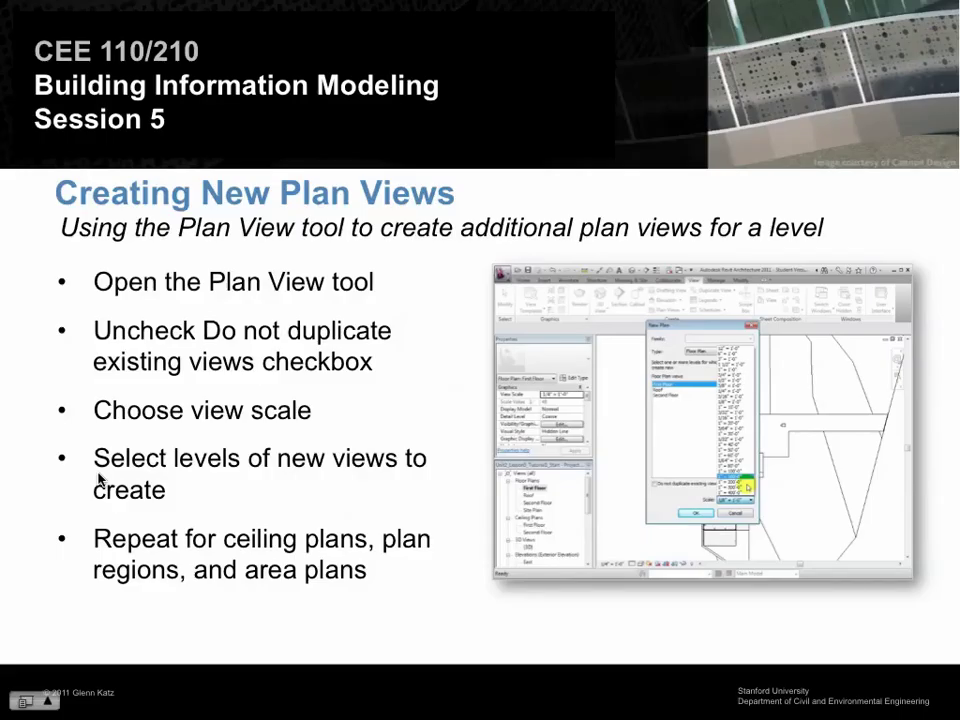
pyautogui.click(99, 480)
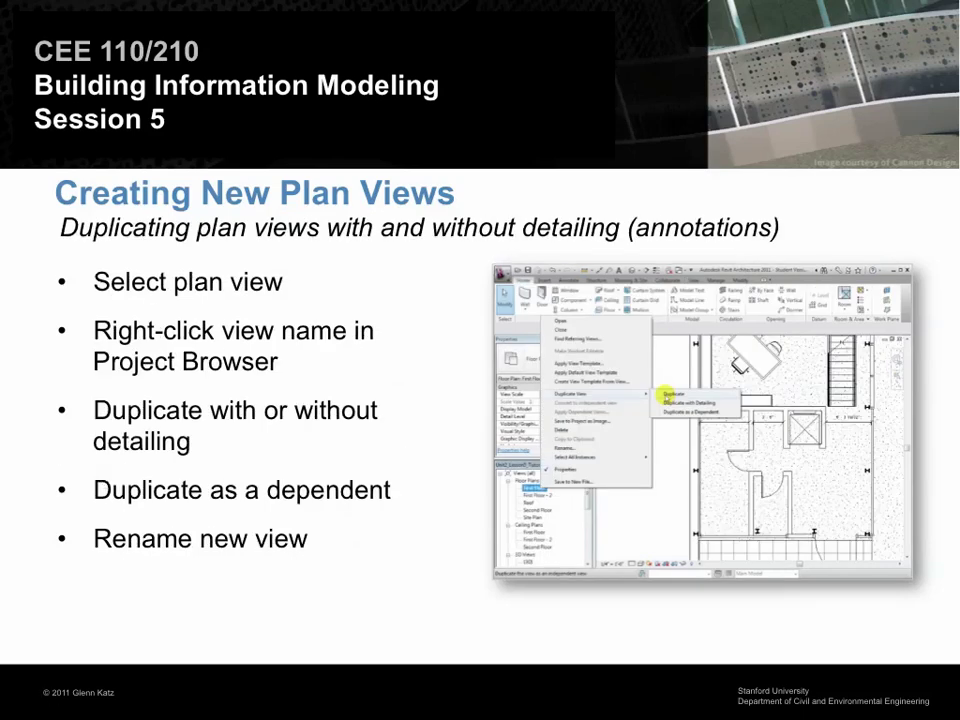
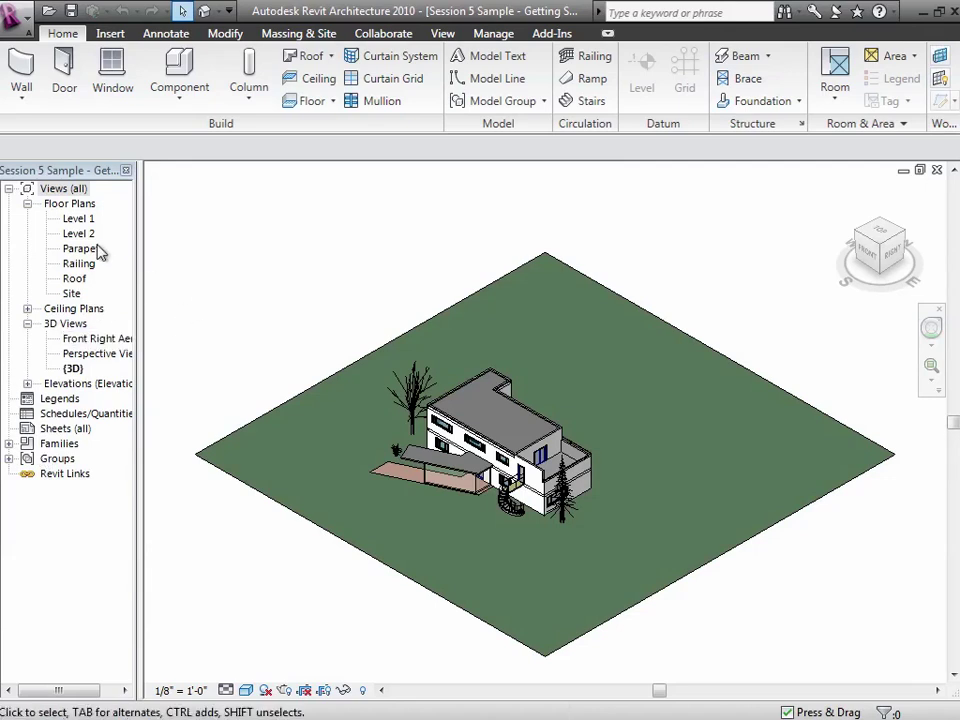
# Open the Level 1 floor plan and enlarge the area around the house so its dimensions and tags are readable.
pyautogui.click(76, 220)
pyautogui.doubleClick(76, 224)
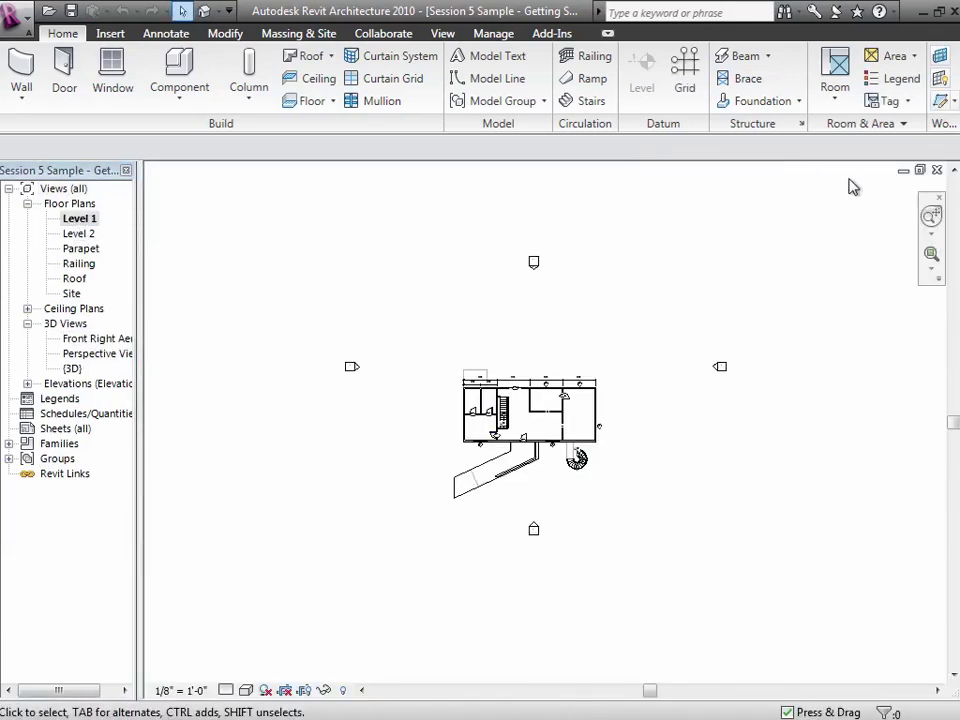
pyautogui.click(932, 257)
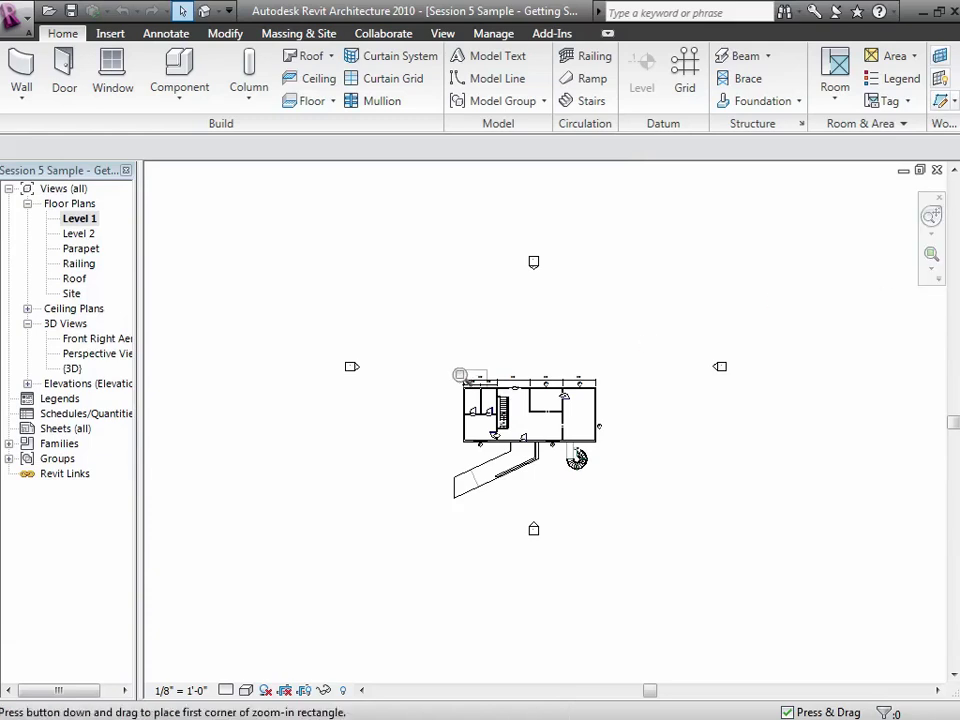
pyautogui.moveTo(451, 366); pyautogui.dragTo(617, 474)
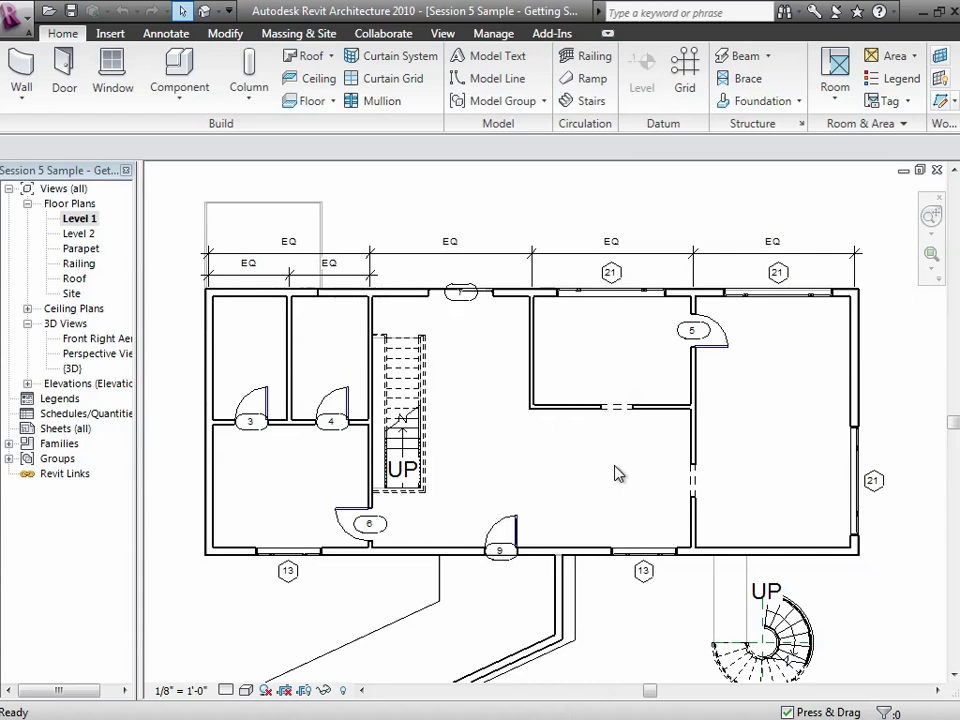
# Duplicate the Level 1 floor plan as an independent view without its detailing.
pyautogui.click(73, 222)
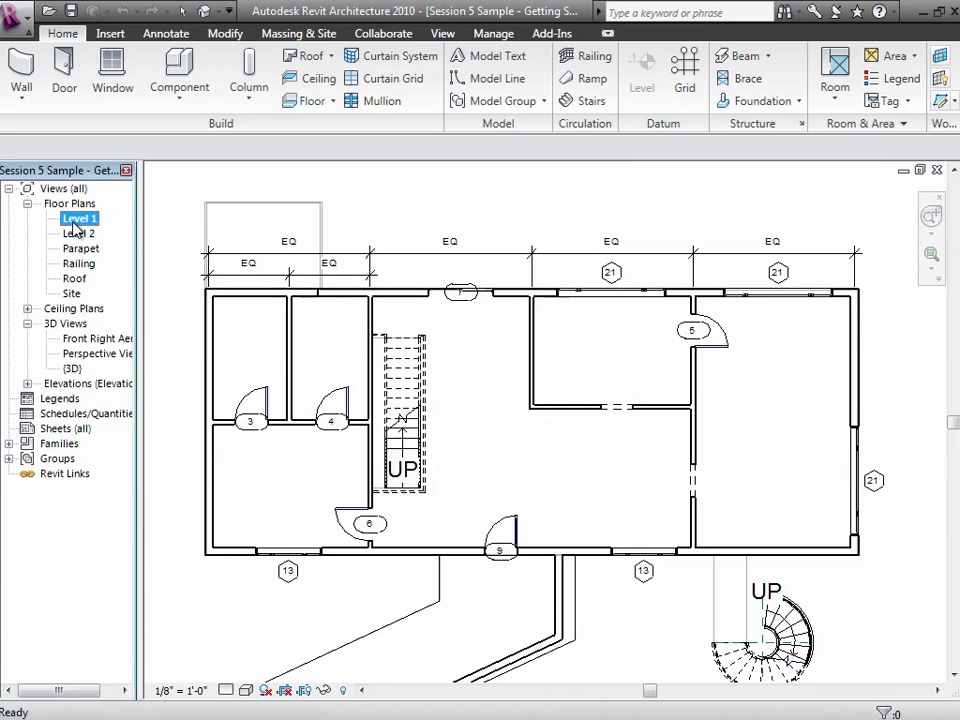
pyautogui.rightClick(73, 226)
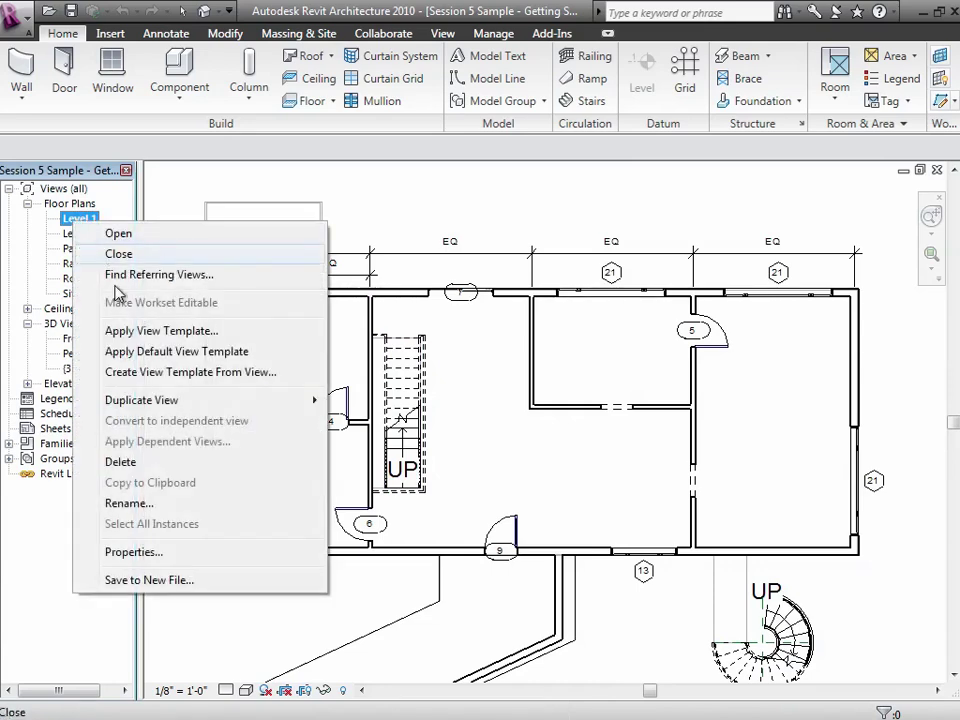
pyautogui.moveTo(326, 400)
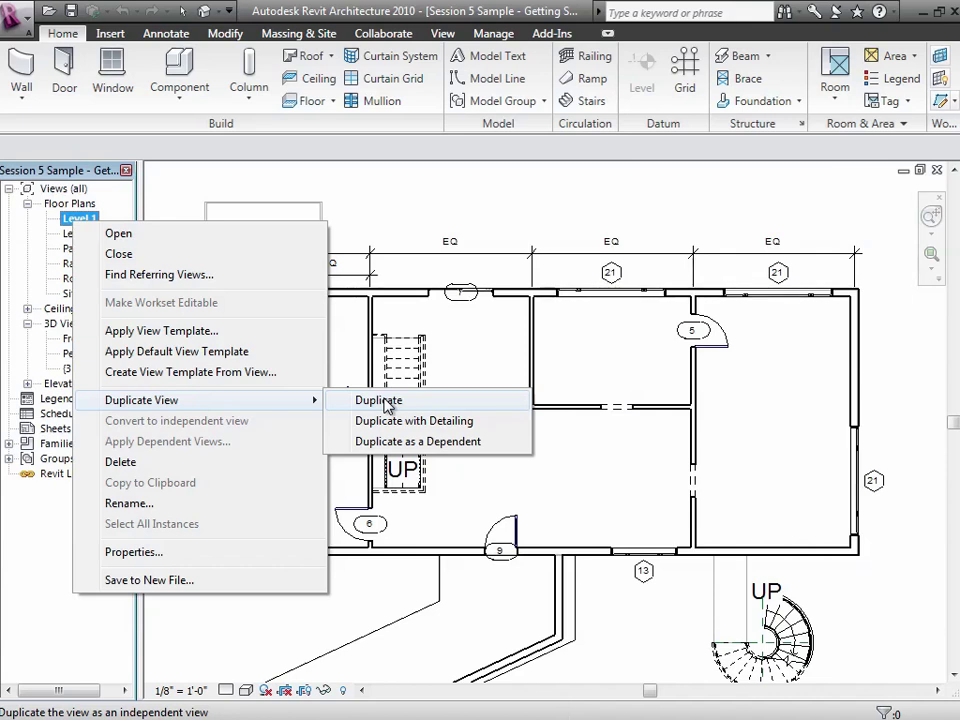
pyautogui.click(384, 402)
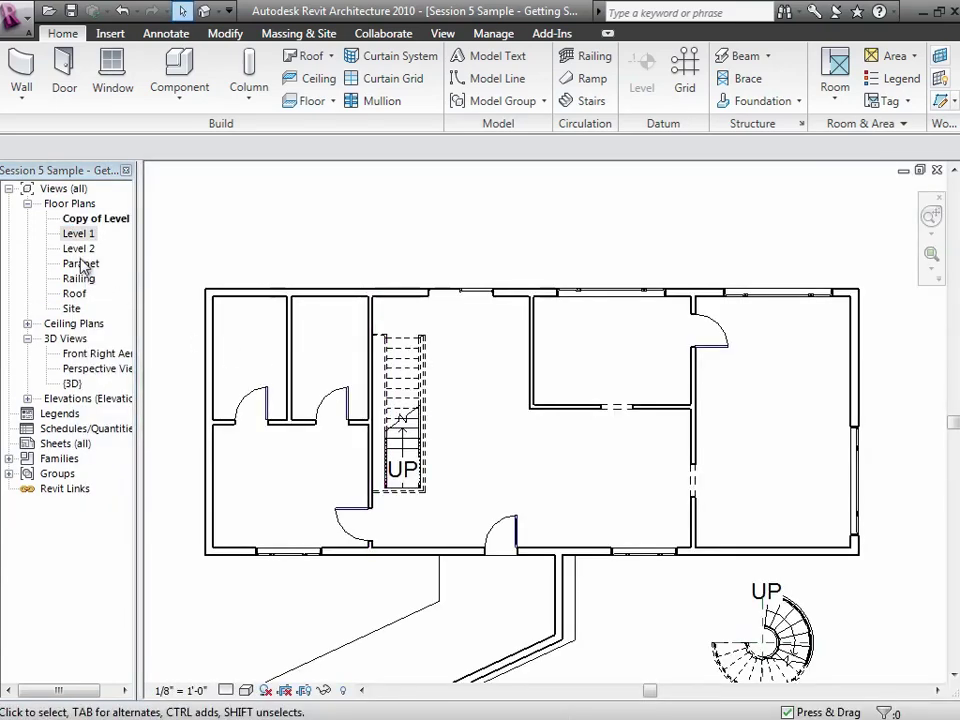
# Rename the new copy of the Level 1 plan as "Level 1 - Model Only".
pyautogui.click(103, 220)
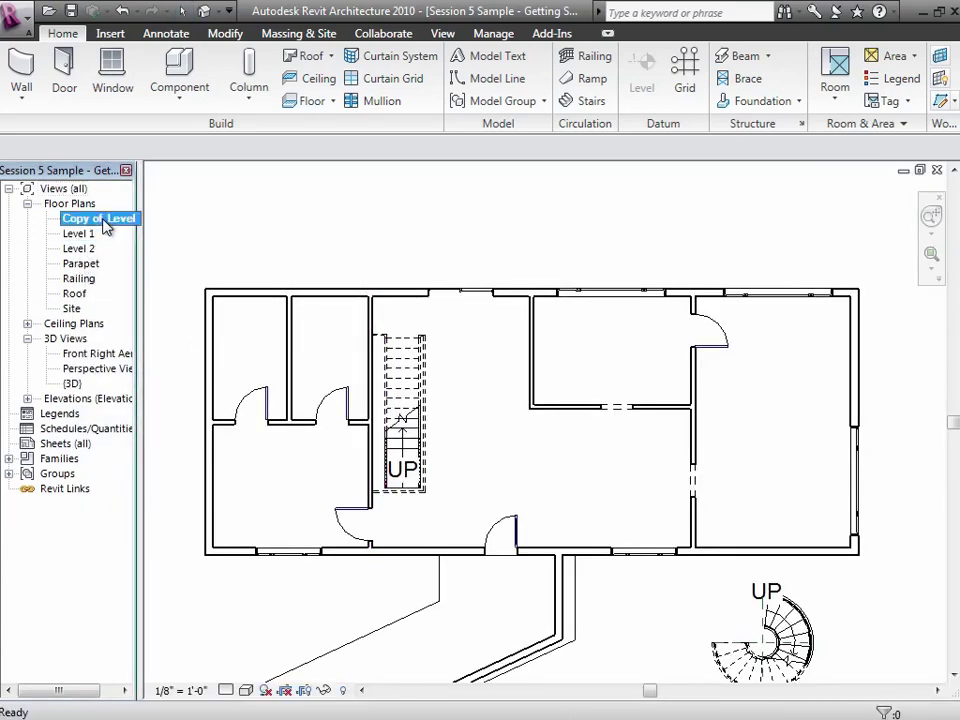
pyautogui.rightClick(103, 220)
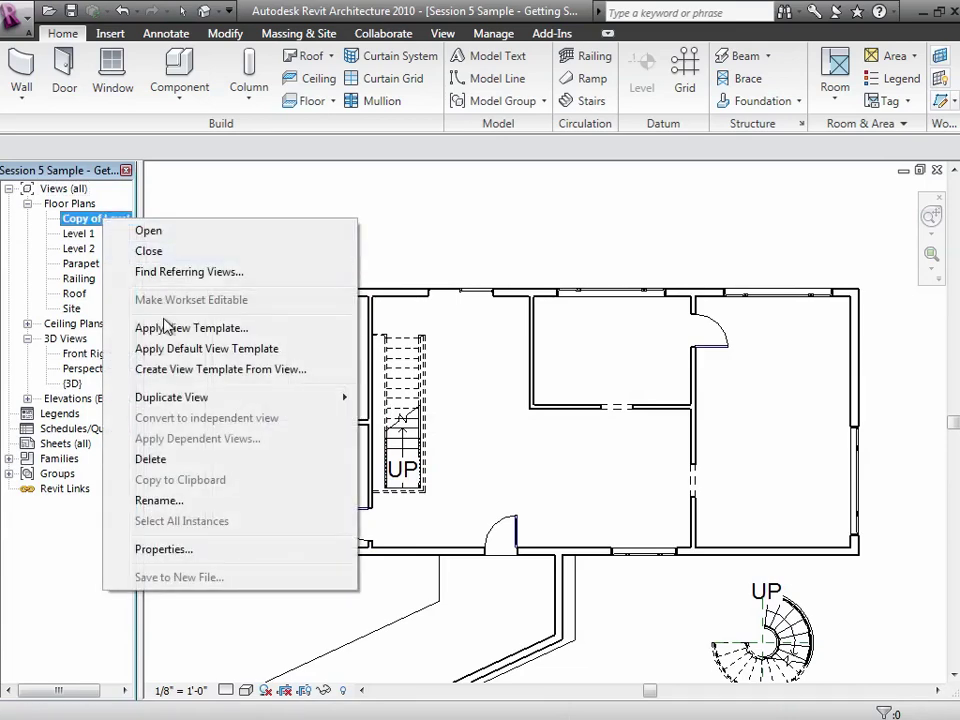
pyautogui.click(175, 508)
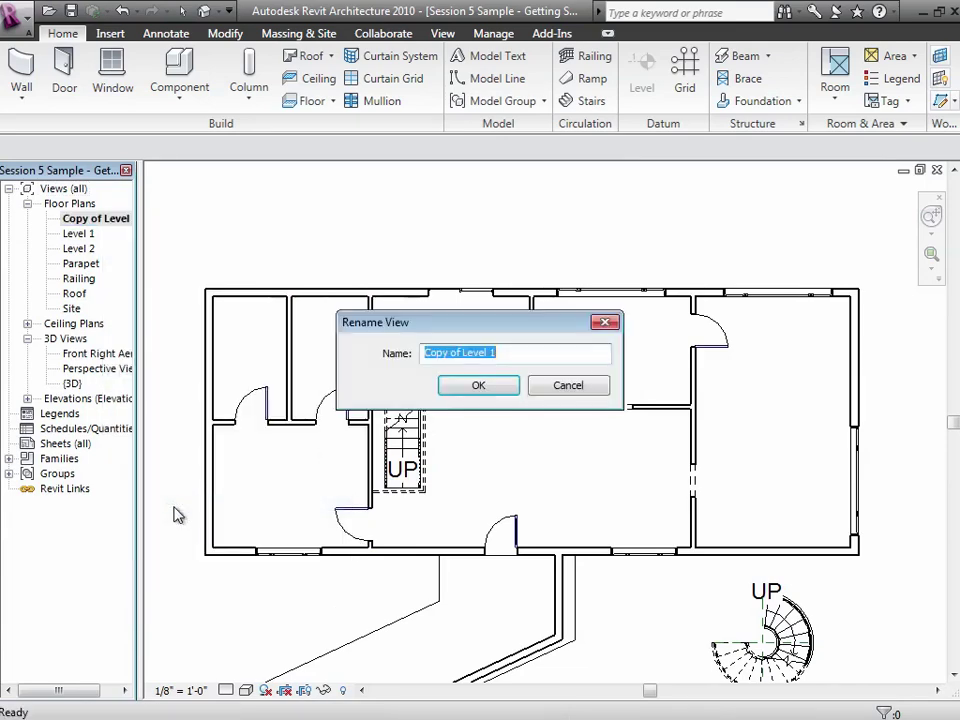
pyautogui.write('Level ')
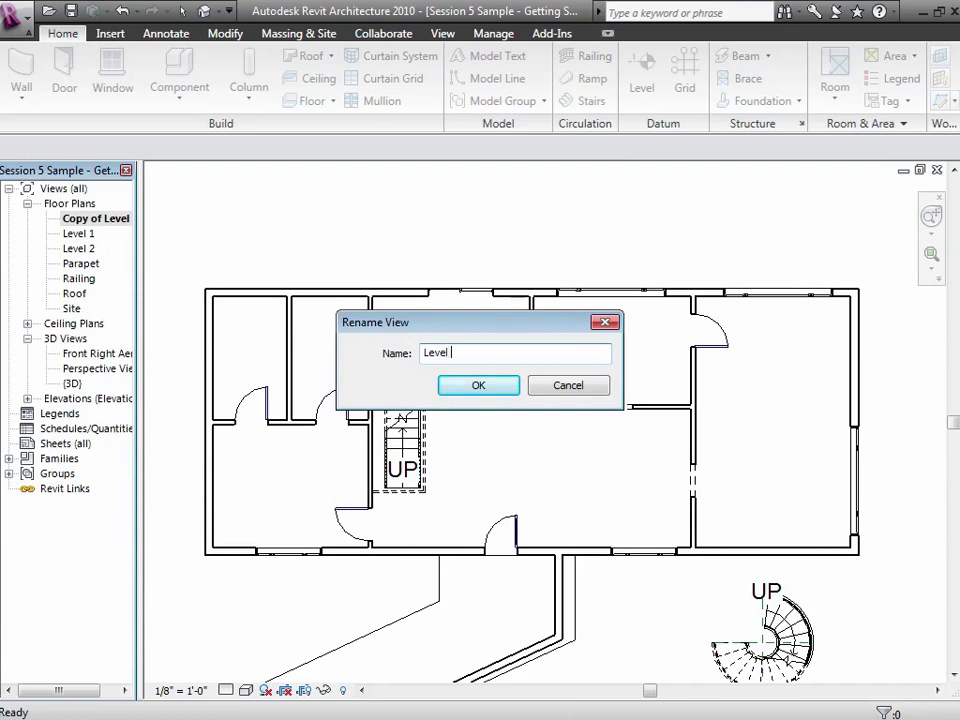
pyautogui.write('1 - Model Onlu')
pyautogui.press('BackSpace')
pyautogui.press('BackSpace')
pyautogui.press('BackSpace')
pyautogui.write('nly')
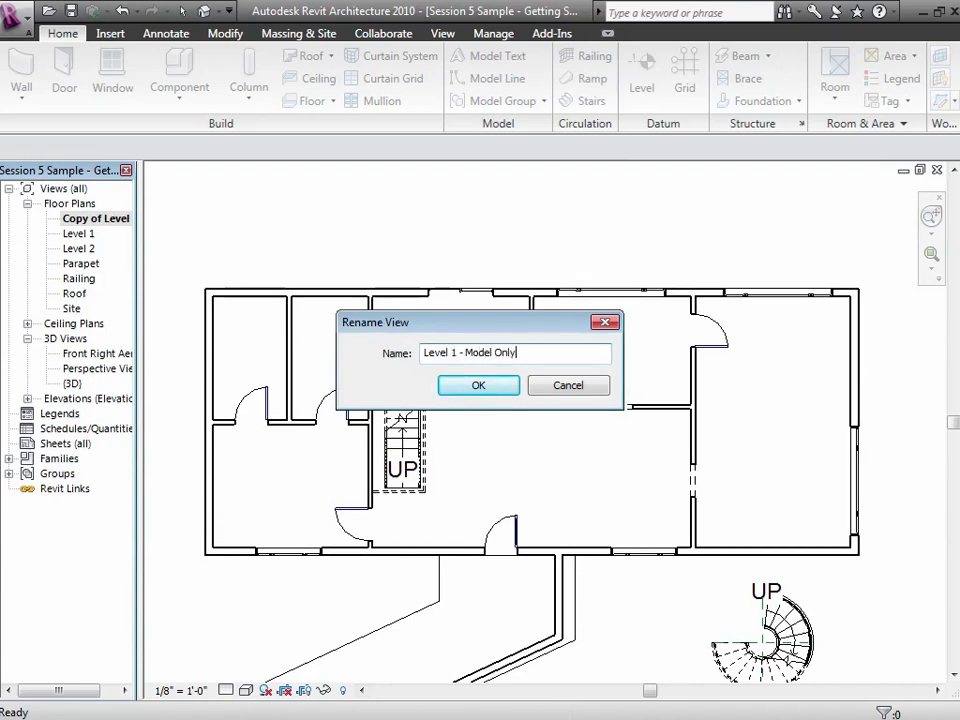
pyautogui.press('Return')
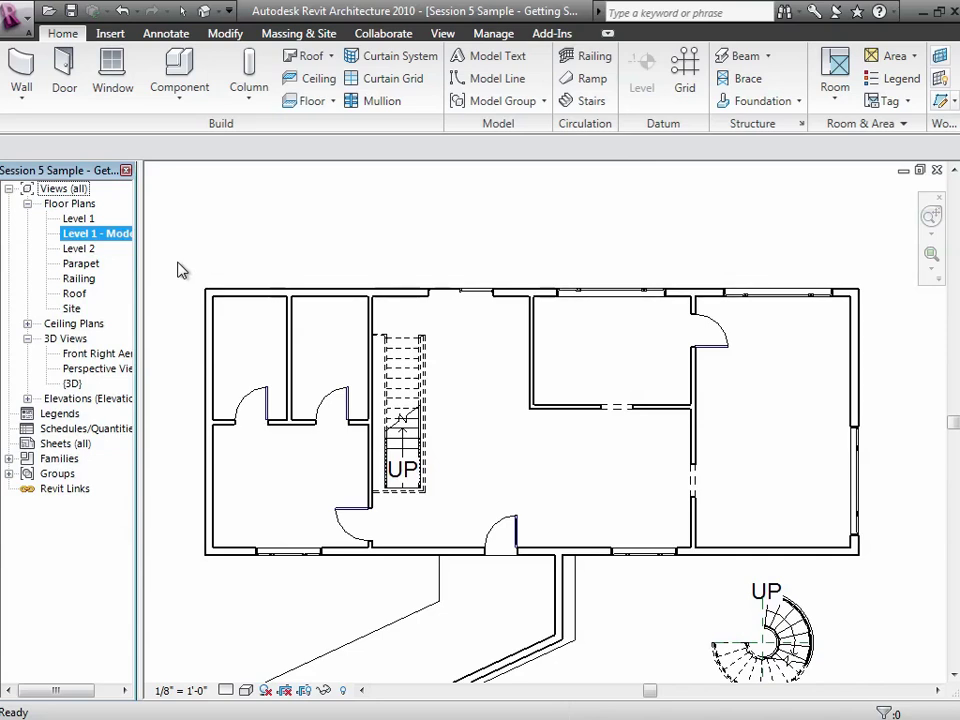
# Return to the original Level 1 floor plan and duplicate it with detailing.
pyautogui.doubleClick(80, 219)
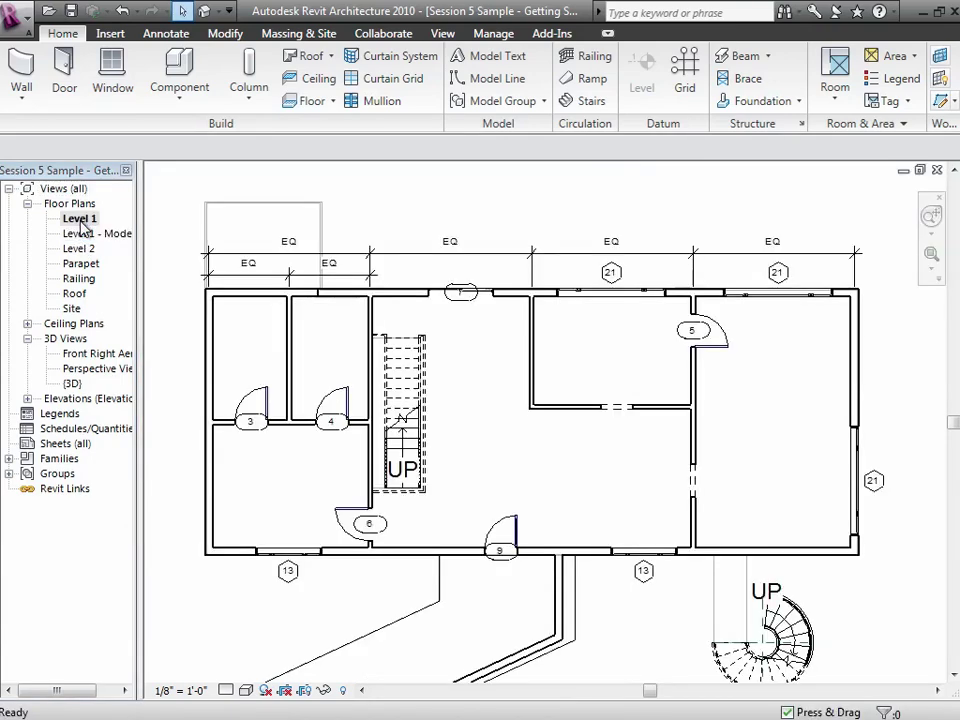
pyautogui.rightClick(81, 222)
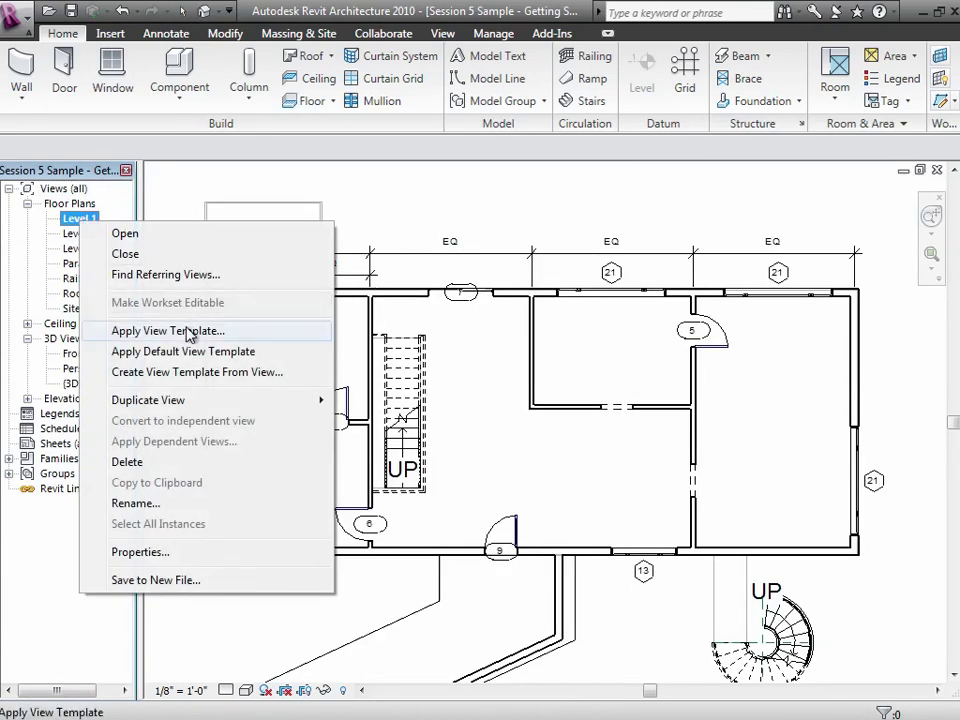
pyautogui.moveTo(185, 401)
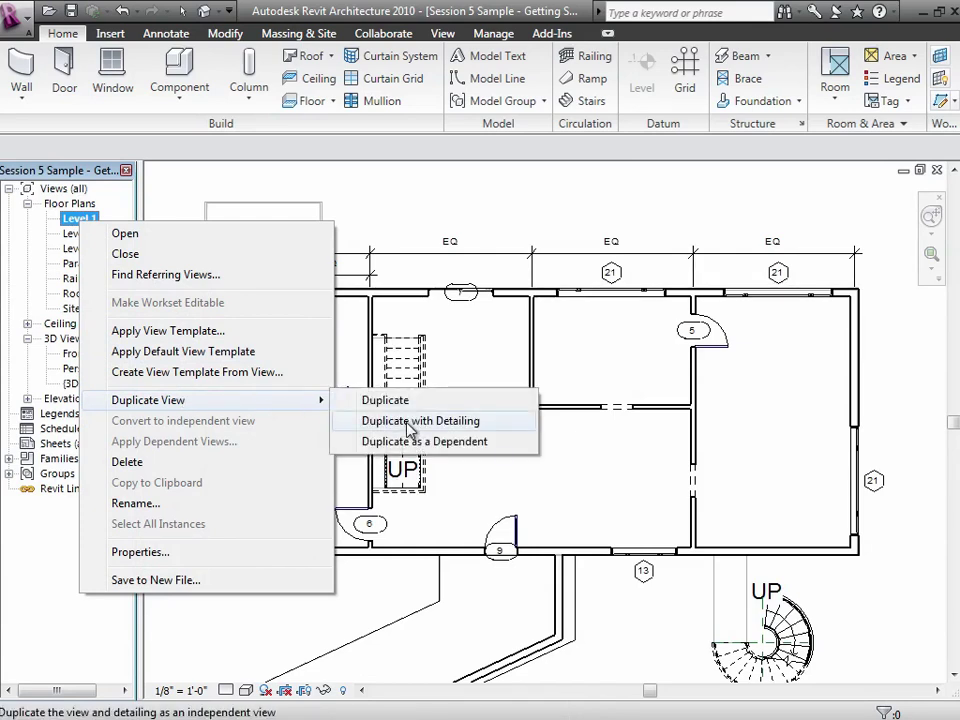
pyautogui.click(410, 421)
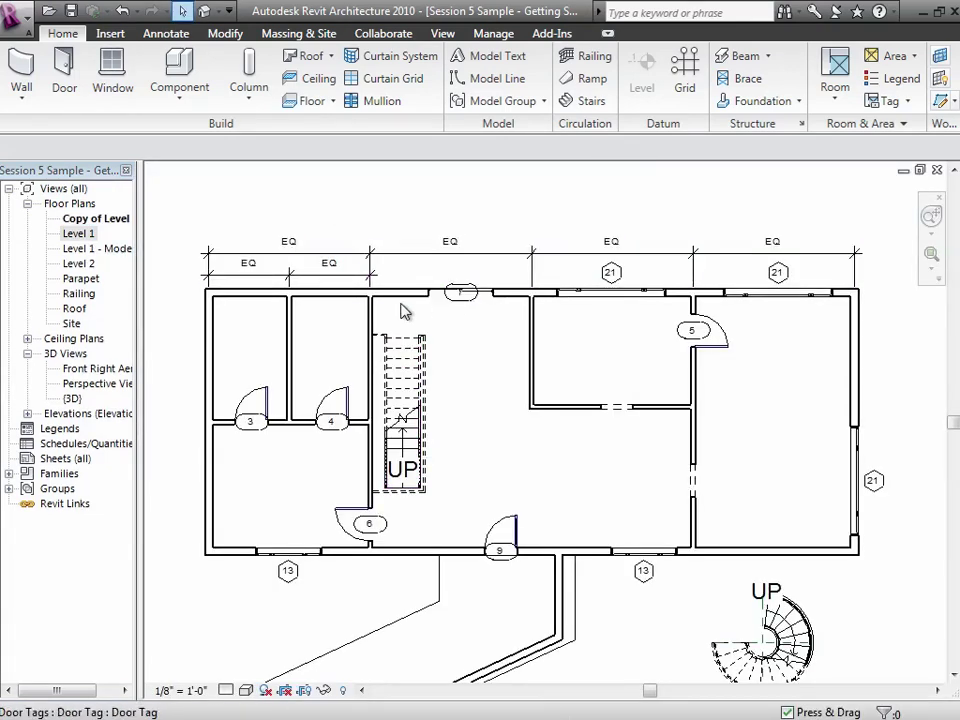
# Rename the detailed copy of Level 1 as "Level 1 - Dimensioned" and widen the project browser to fit the full view names.
pyautogui.click(90, 220)
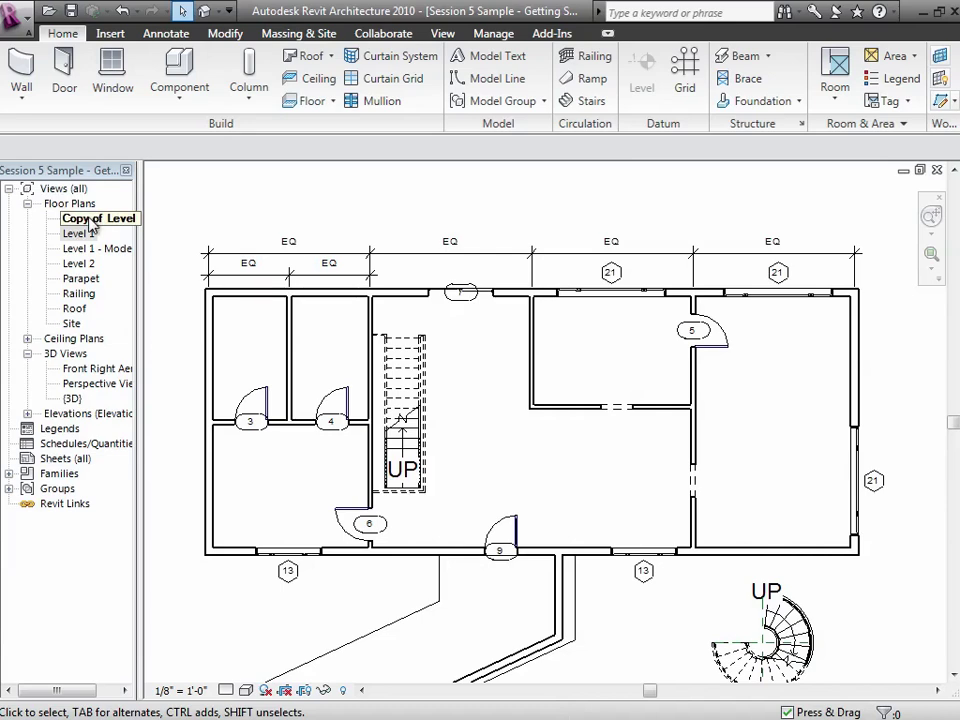
pyautogui.rightClick(92, 221)
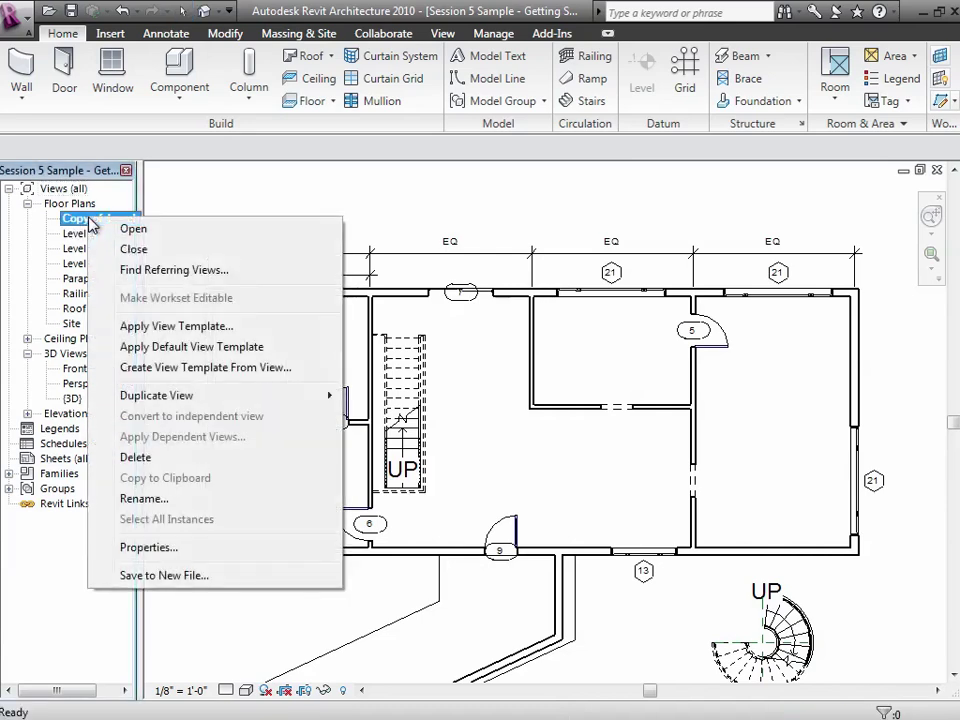
pyautogui.click(184, 499)
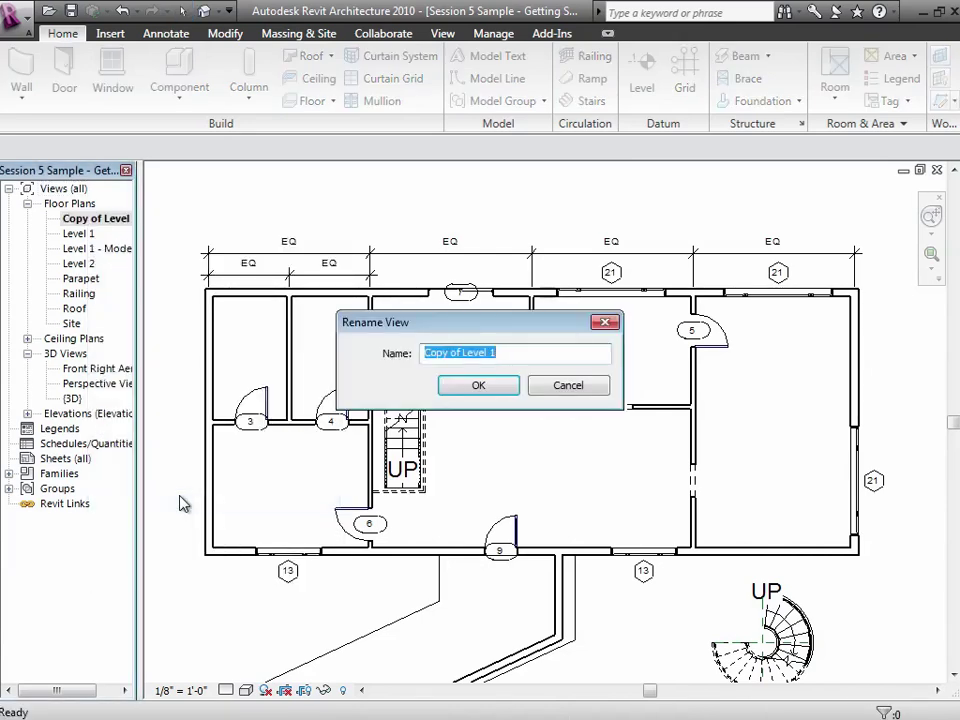
pyautogui.write('Level 1 - ')
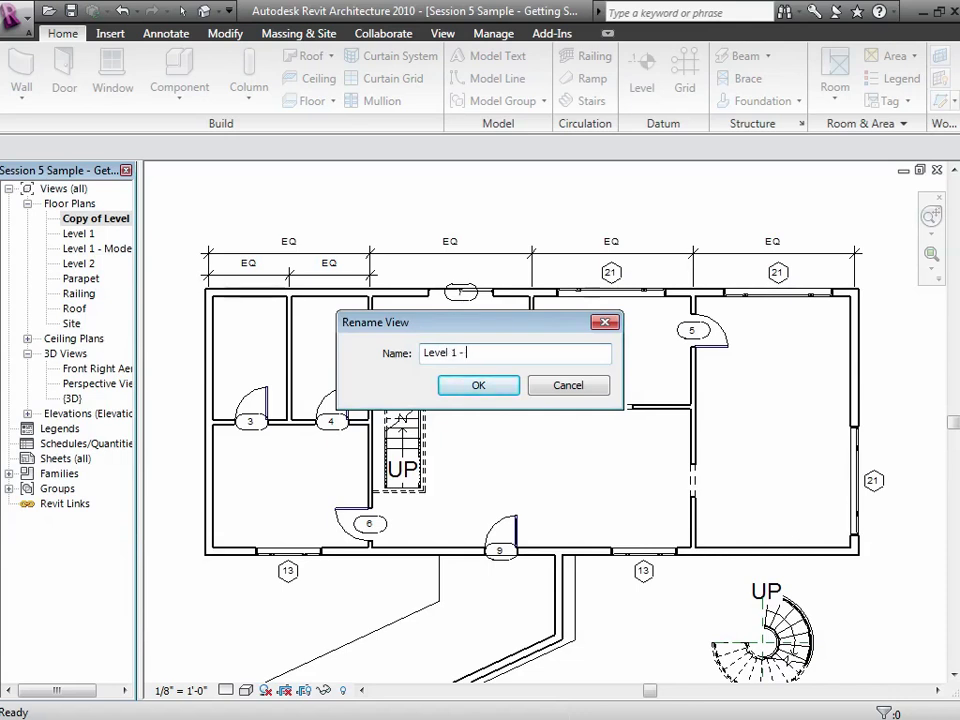
pyautogui.write('Dimensions')
pyautogui.press('Return')
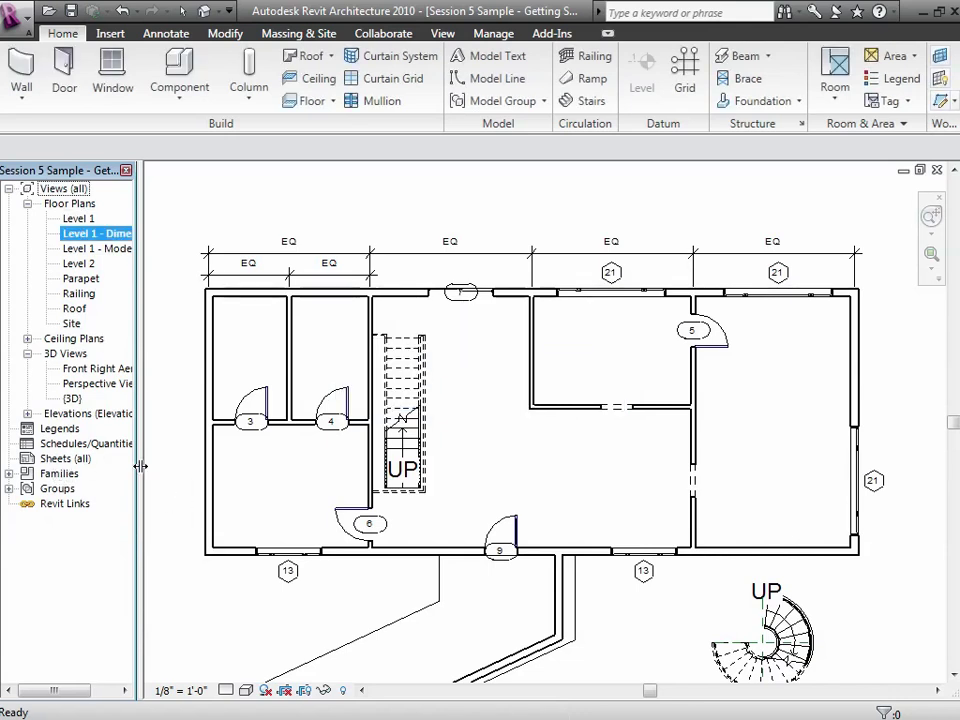
pyautogui.moveTo(140, 466); pyautogui.dragTo(232, 466)
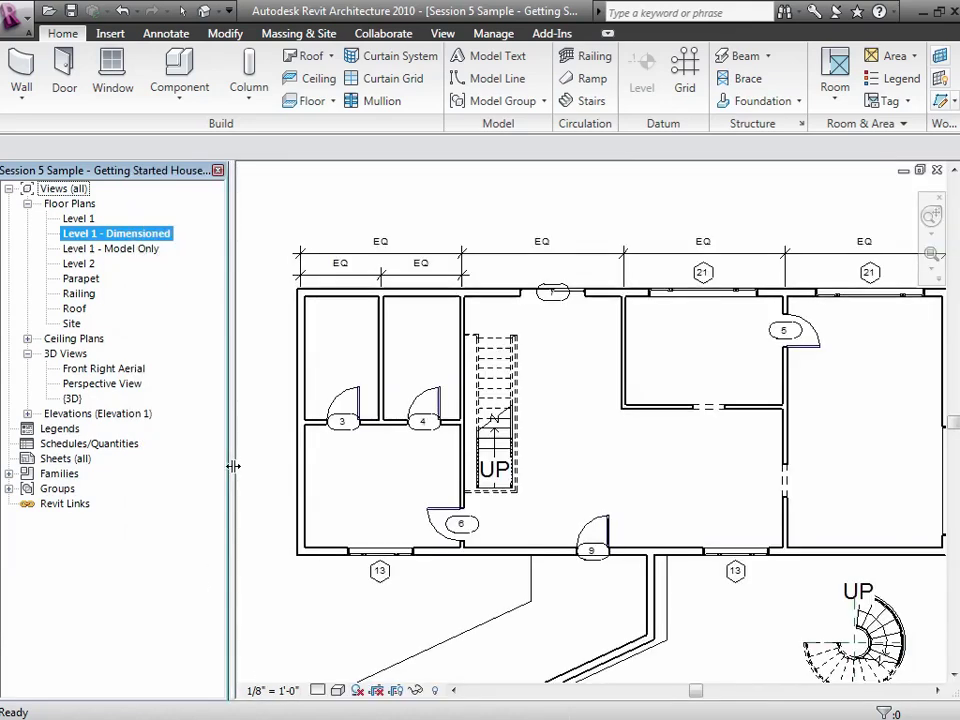
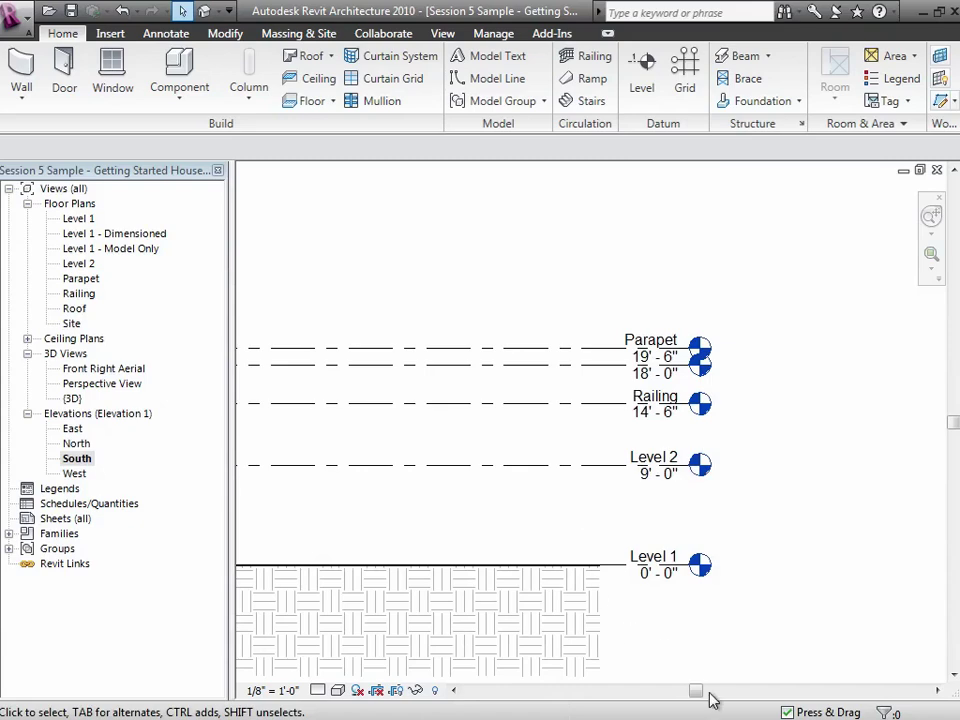
# In the South elevation, draw a new level with a plan view across the house at 6' - 0", between Level 1 and Level 2.
pyautogui.moveTo(692, 689); pyautogui.dragTo(456, 653)
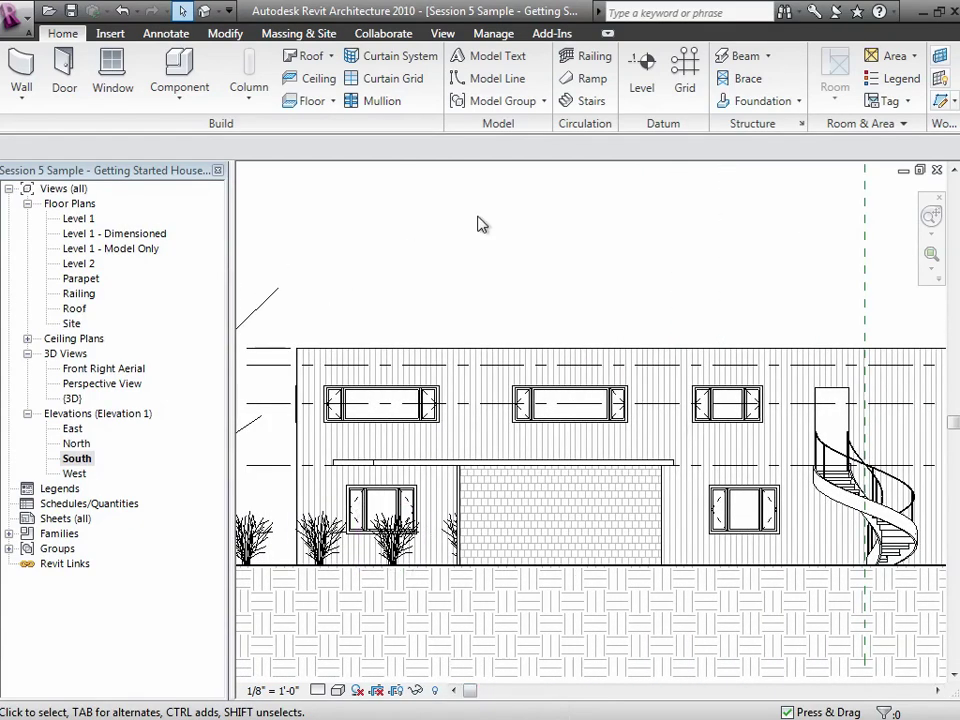
pyautogui.click(641, 72)
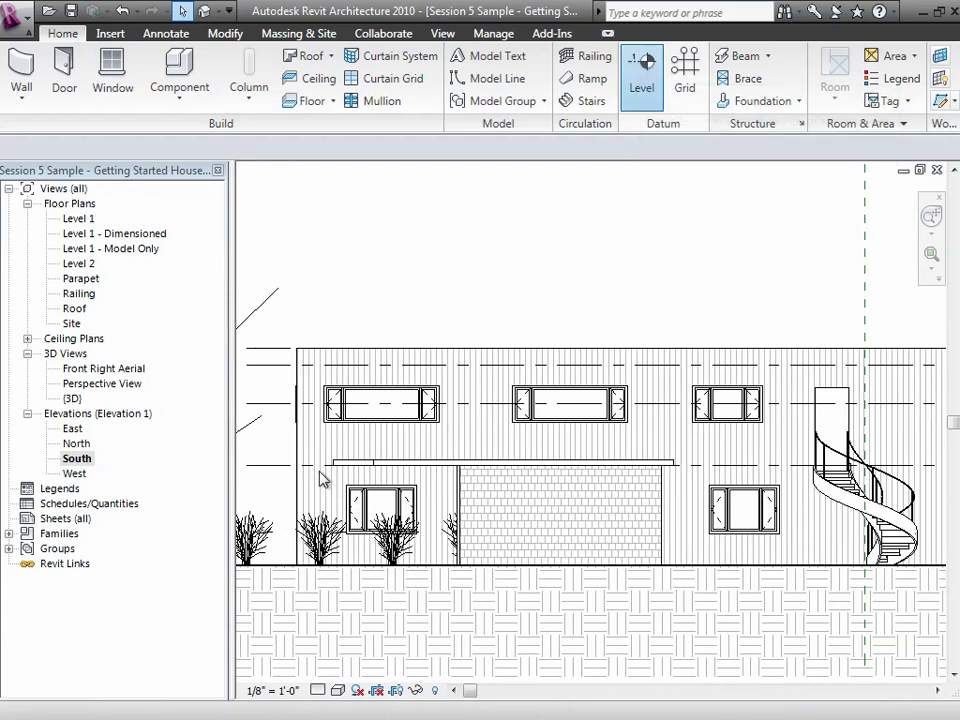
pyautogui.click(254, 496)
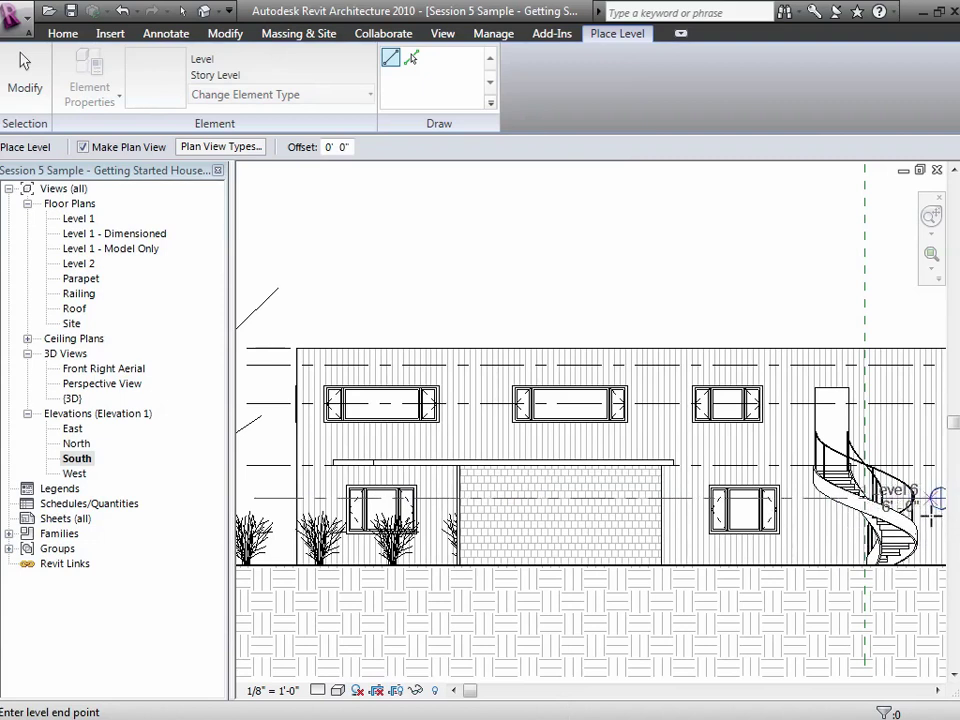
pyautogui.click(937, 497)
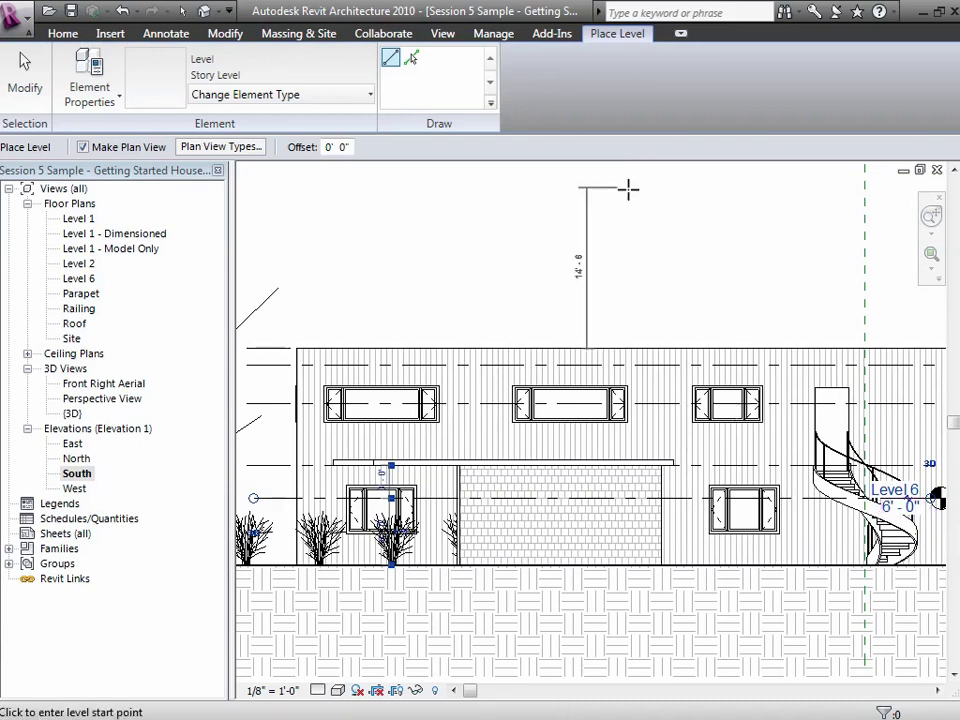
# Finish level placement and delete the Level 6 line from the South elevation together with its plan view.
pyautogui.click(28, 88)
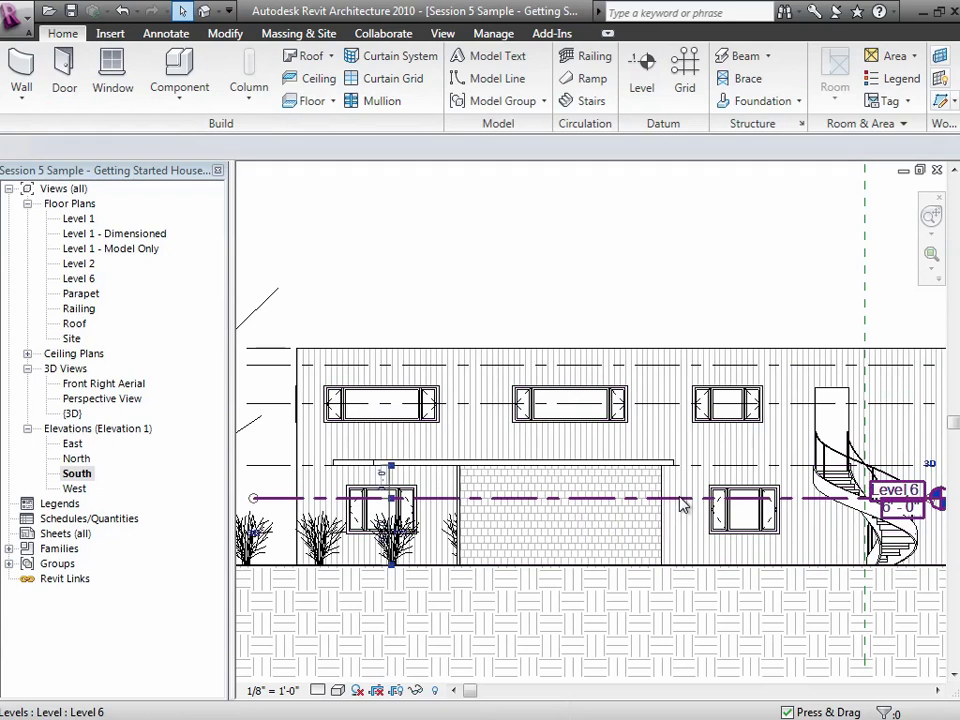
pyautogui.click(680, 498)
pyautogui.press('Delete')
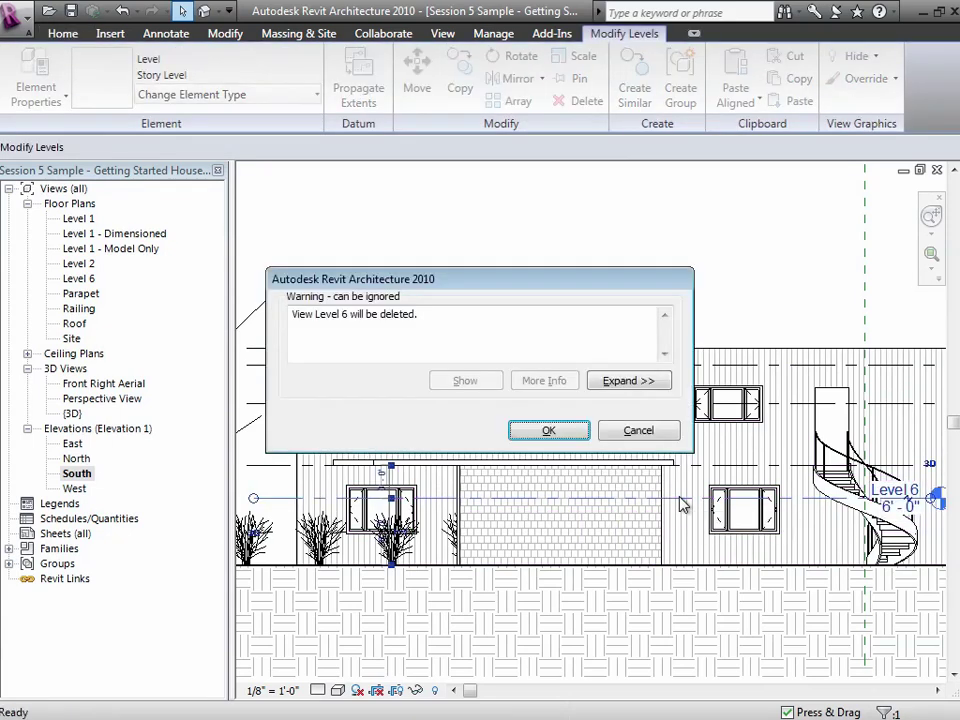
pyautogui.click(548, 430)
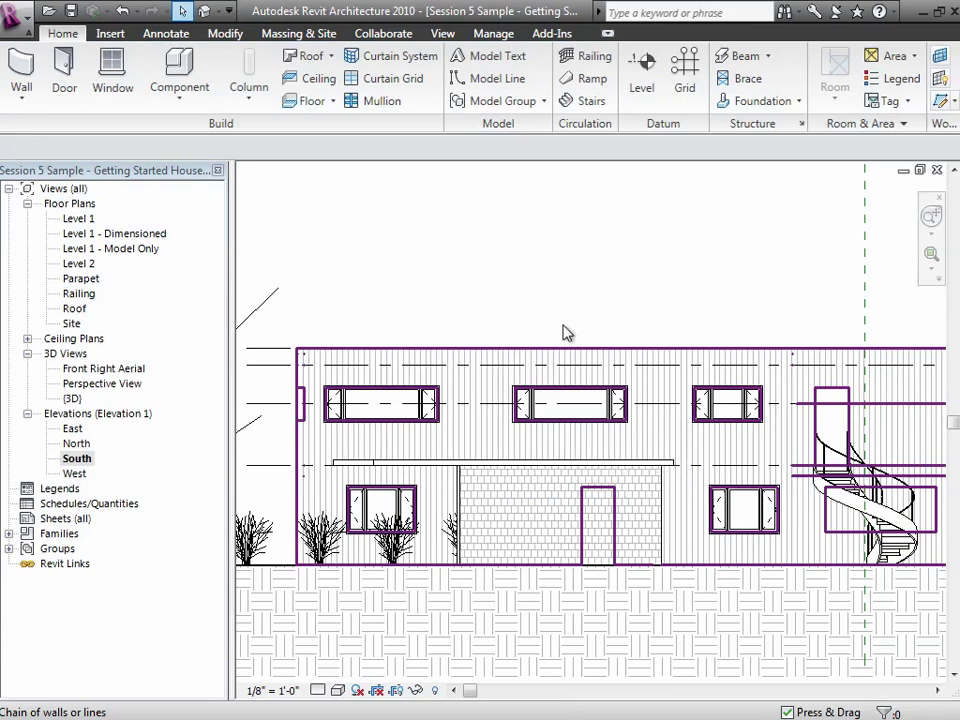
# Create an additional floor plan view of the Roof level at 1/4" = 1'-0" scale, allowing existing views to be duplicated.
pyautogui.click(444, 35)
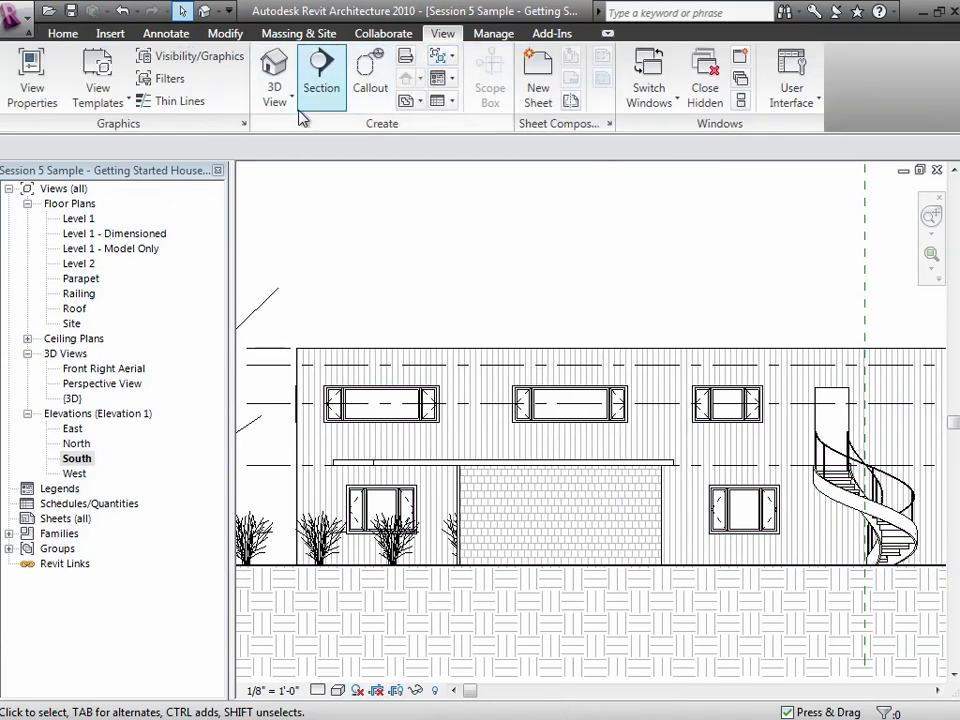
pyautogui.click(423, 103)
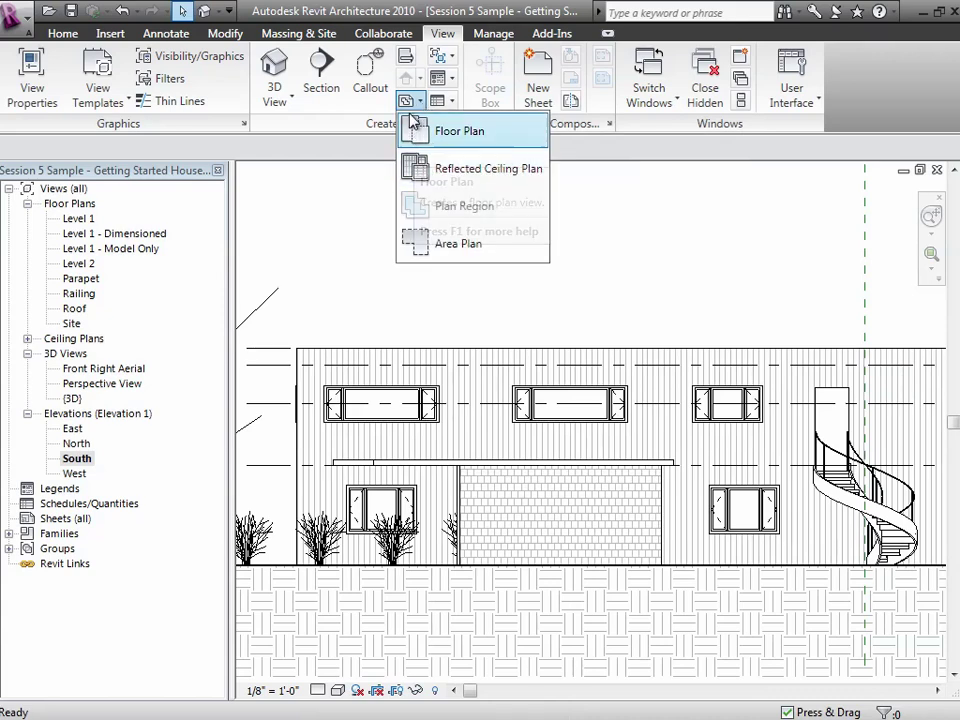
pyautogui.click(414, 134)
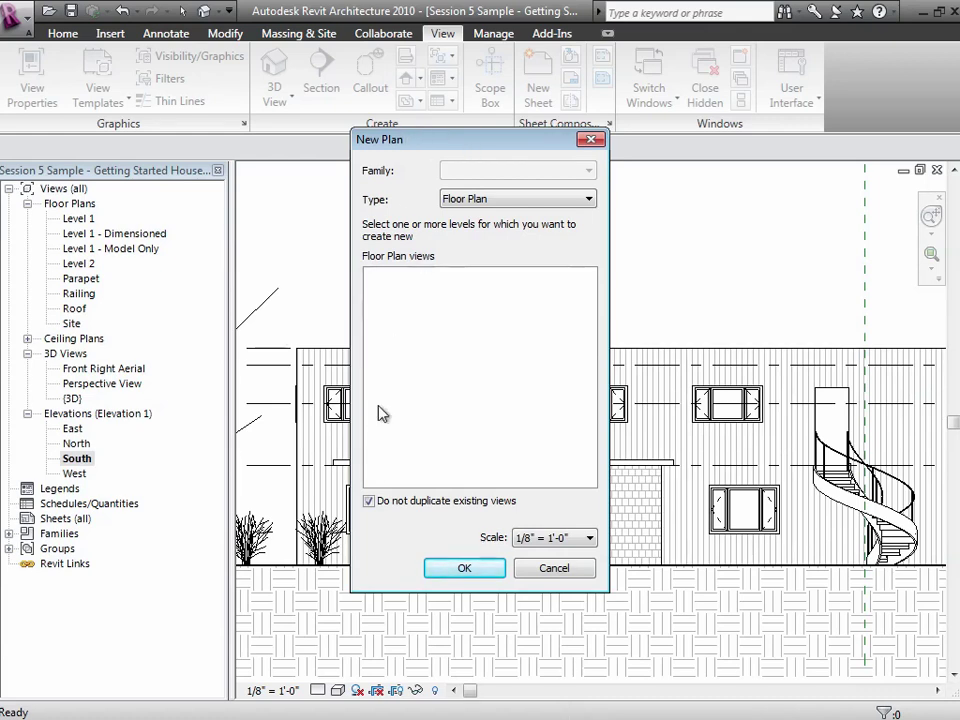
pyautogui.click(369, 502)
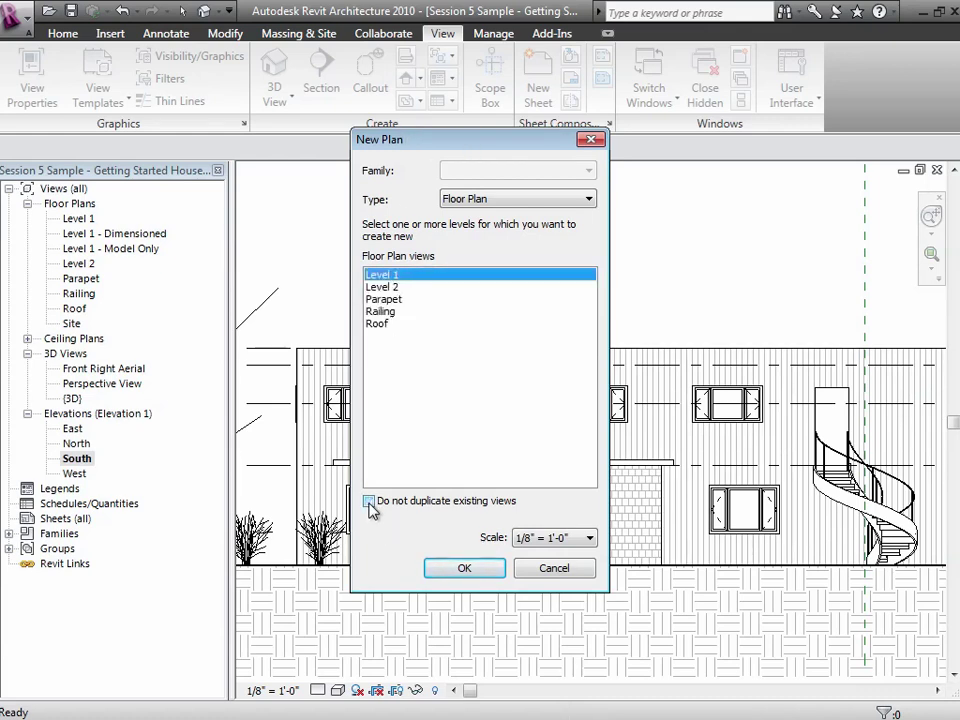
pyautogui.click(384, 324)
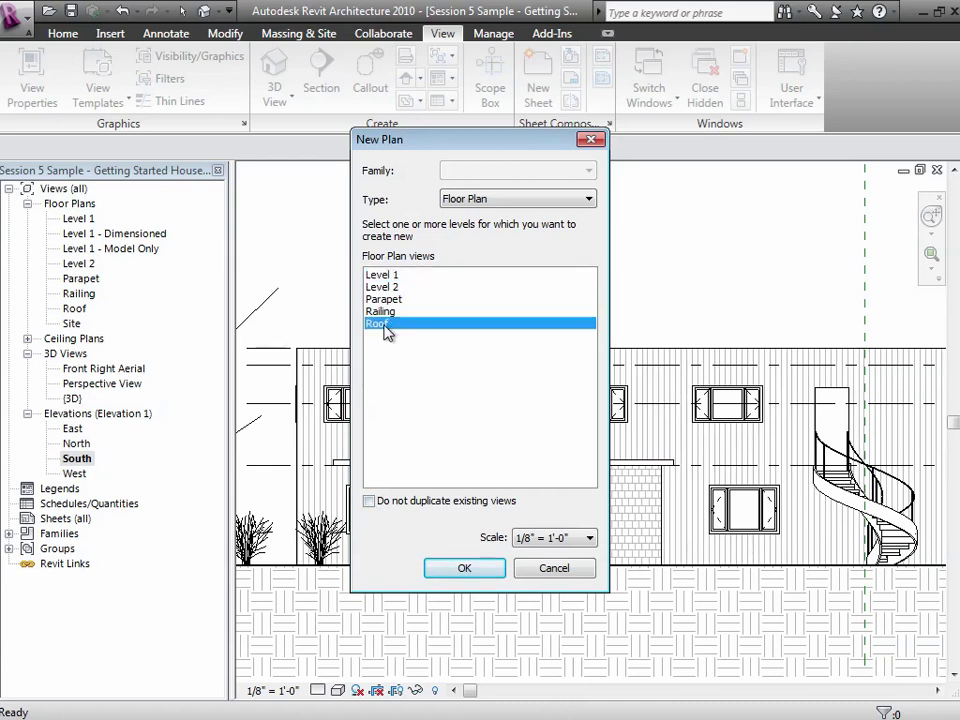
pyautogui.click(553, 538)
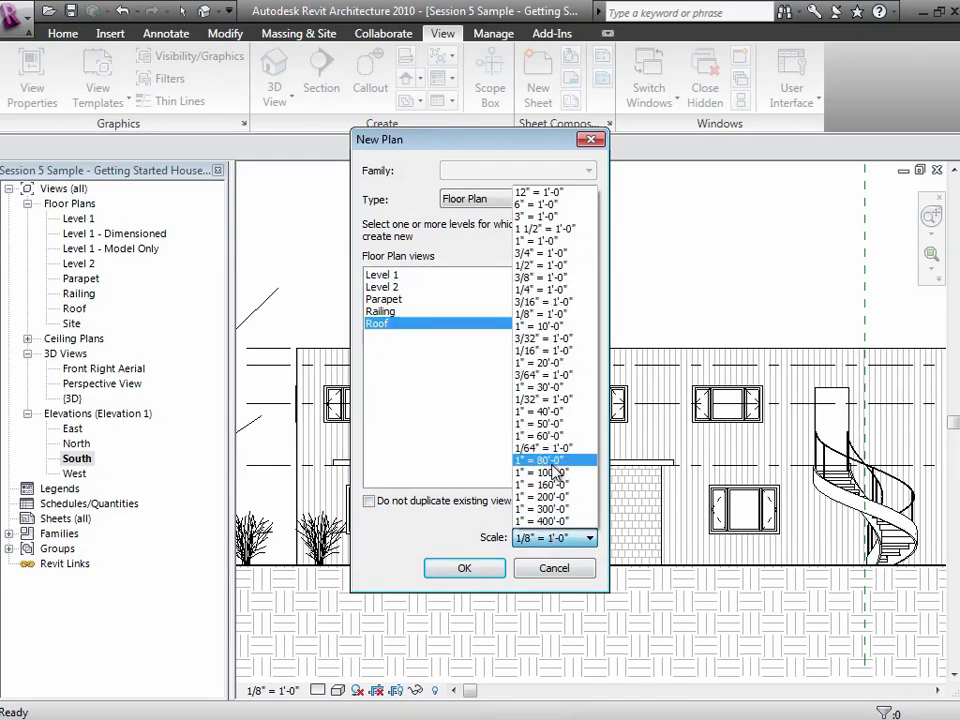
pyautogui.click(550, 289)
pyautogui.click(471, 569)
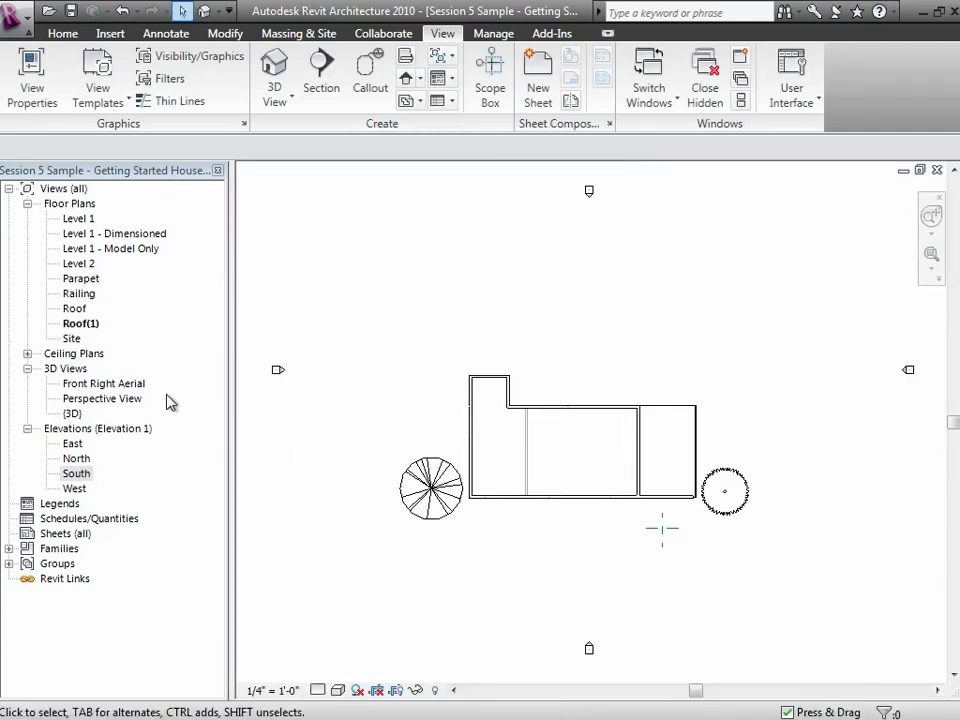
pyautogui.click(88, 323)
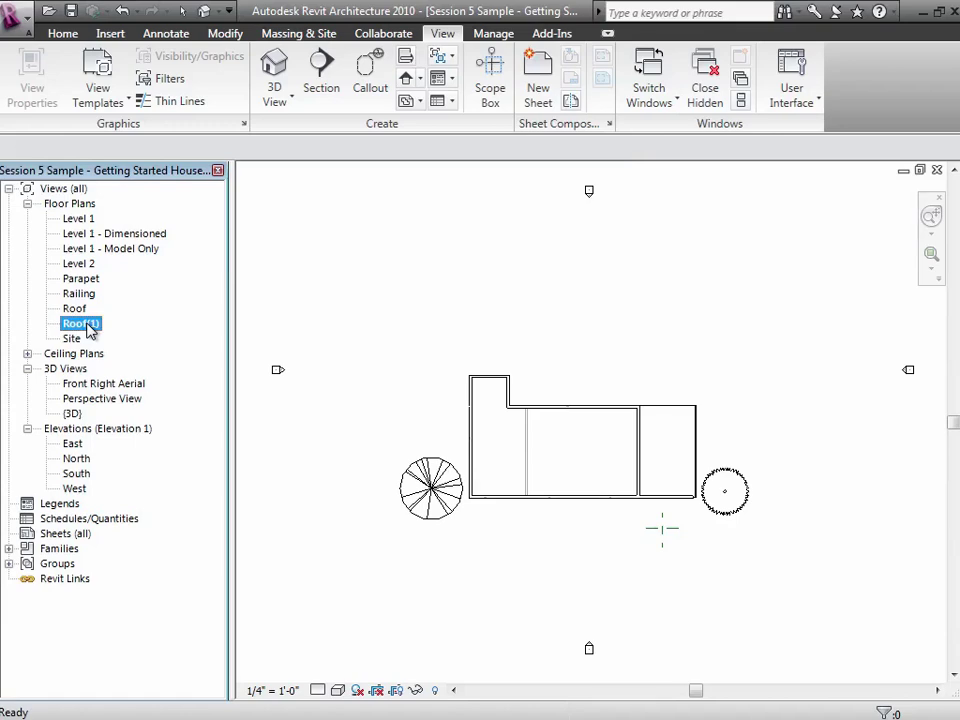
pyautogui.press('super+Tab')
pyautogui.press('super+shift+Return')
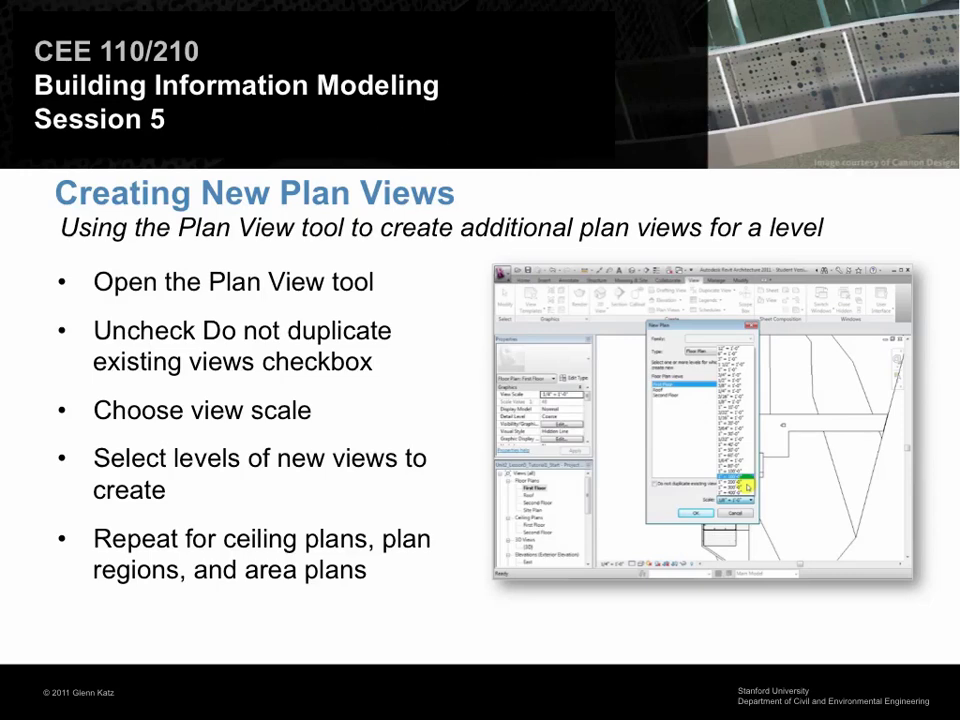
pyautogui.press('Right')
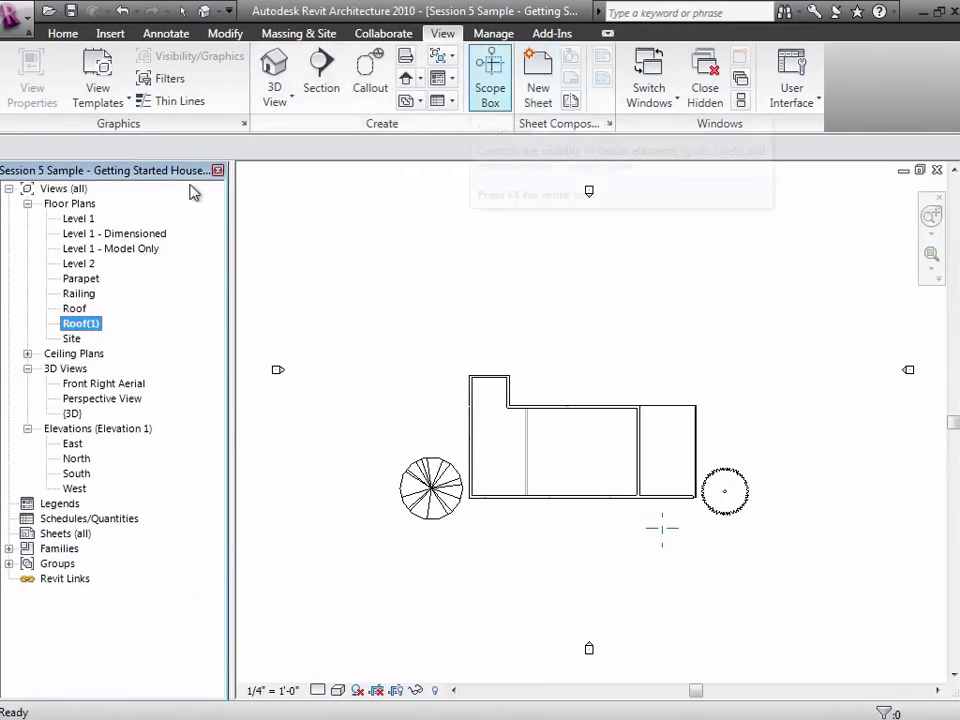
# Open the Level 1 - Model Only floor plan.
pyautogui.click(82, 219)
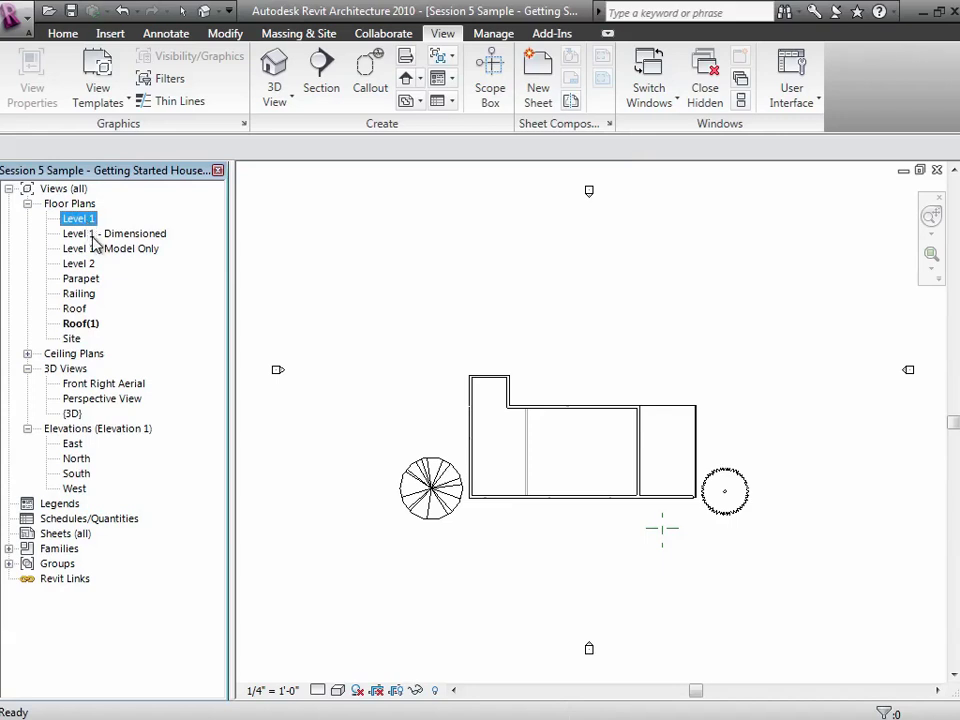
pyautogui.click(100, 250)
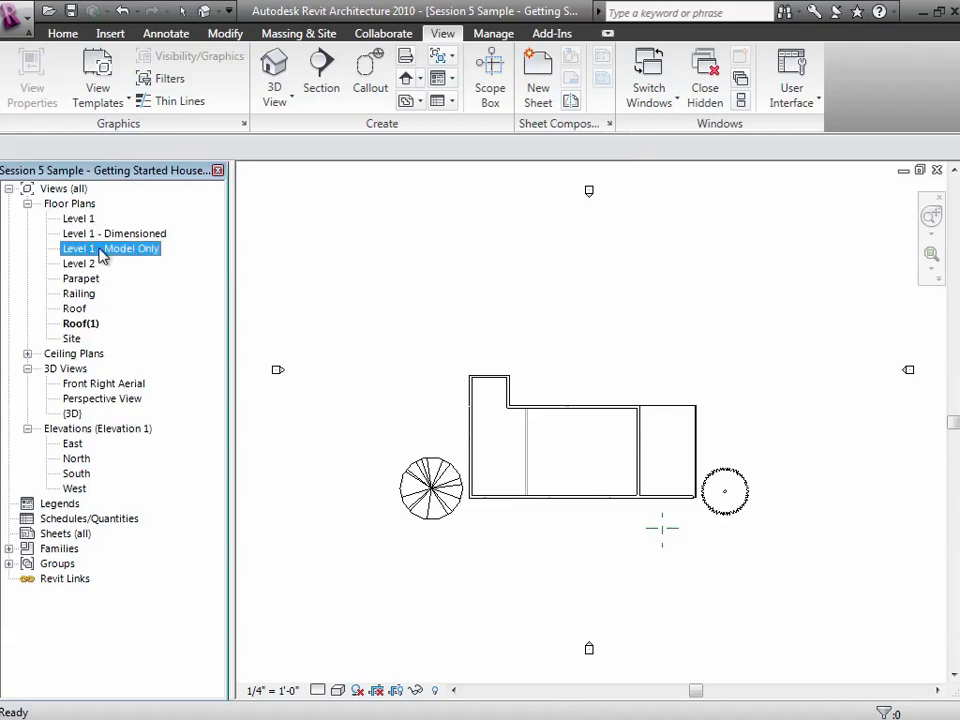
pyautogui.doubleClick(100, 250)
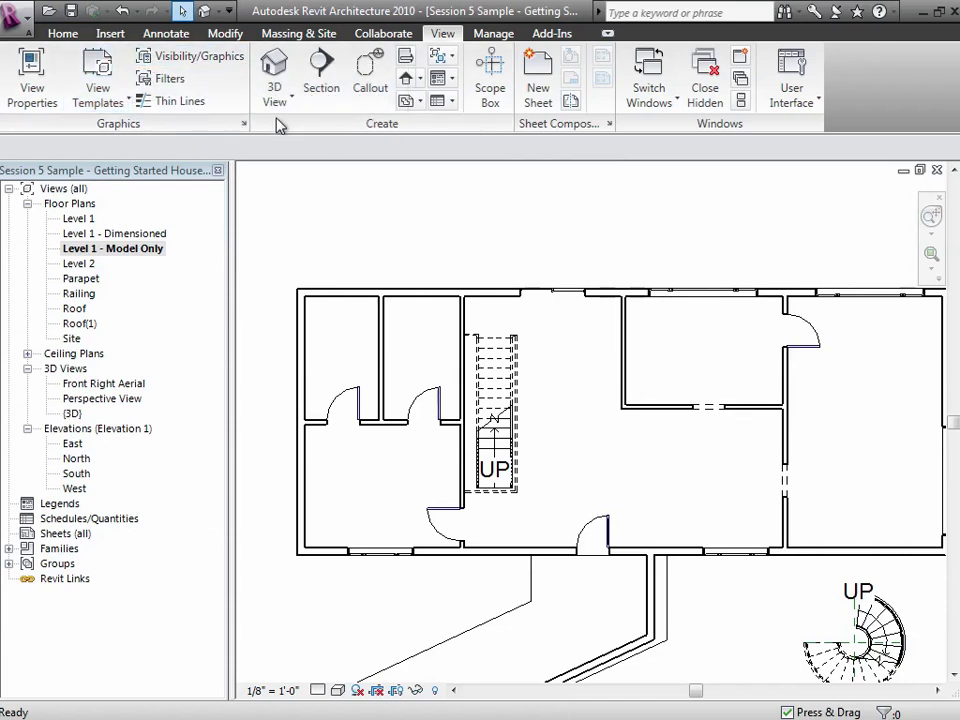
# Place a 72" x 36" Desk component just below the interior partition, about 8' 0" from the wall on its right.
pyautogui.click(63, 33)
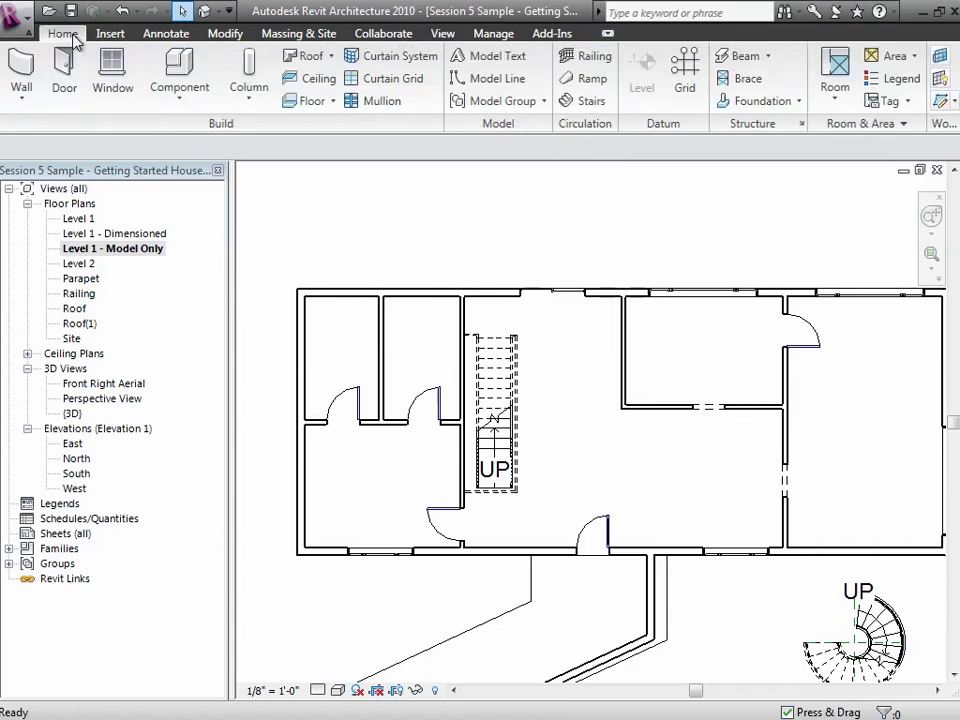
pyautogui.click(178, 96)
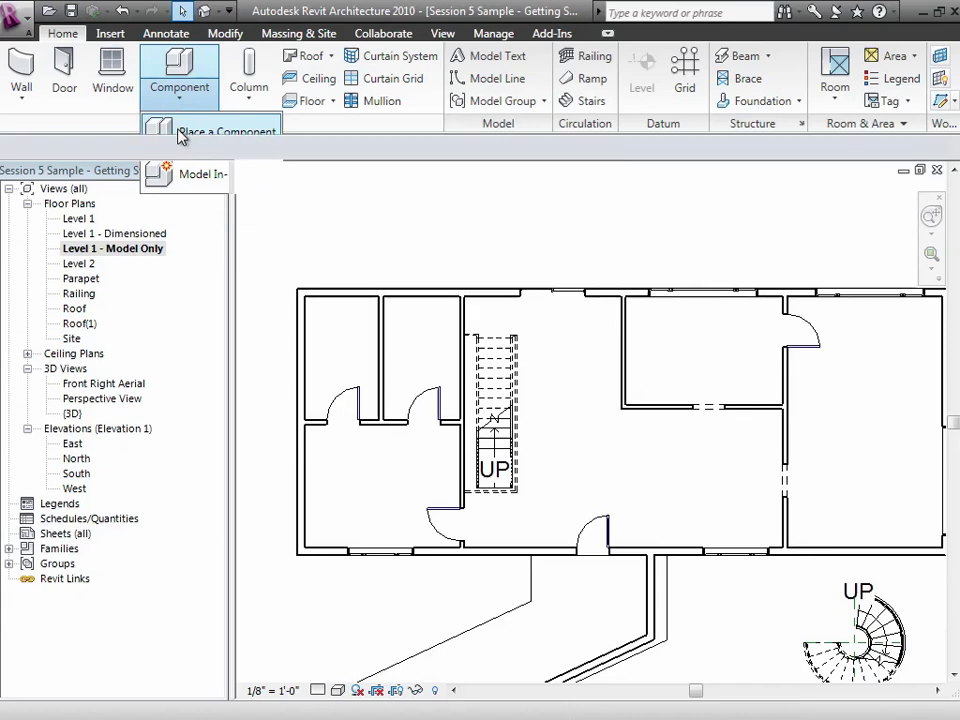
pyautogui.click(181, 135)
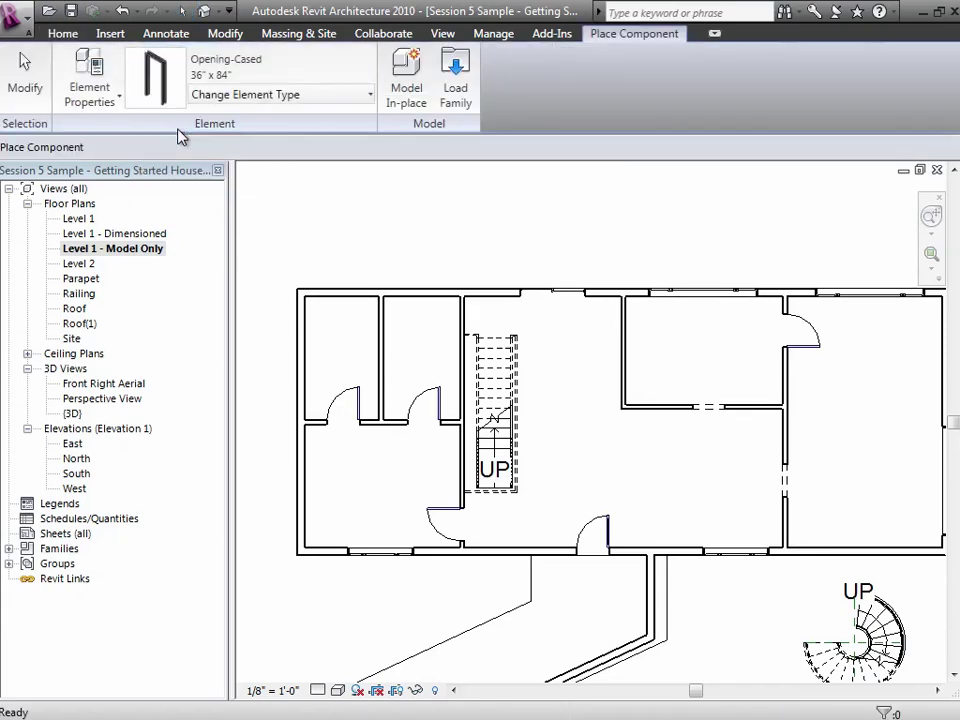
pyautogui.click(222, 97)
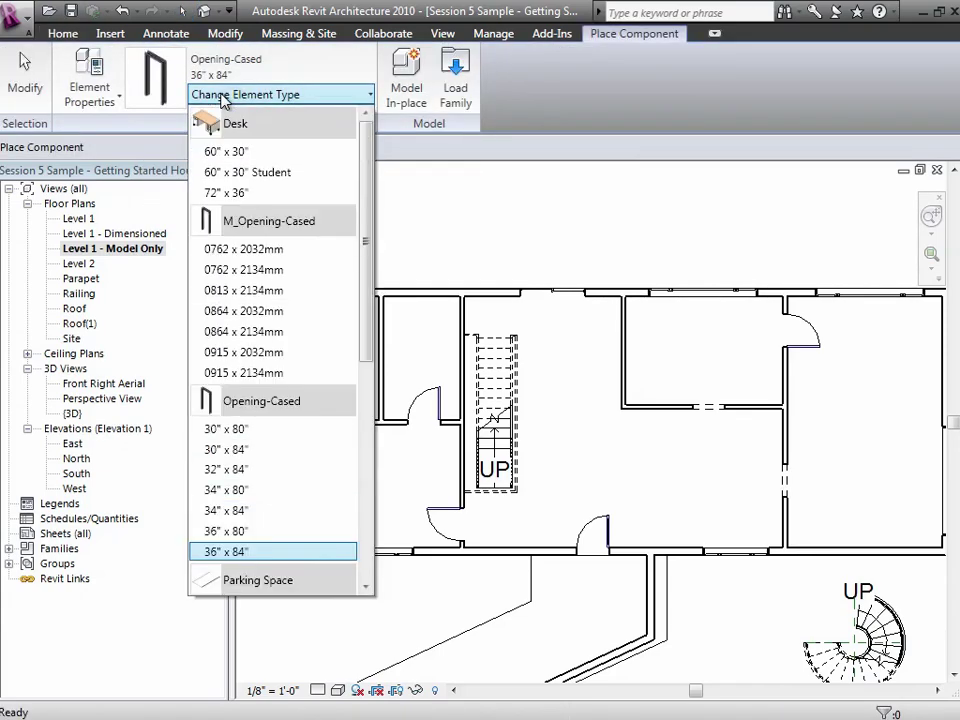
pyautogui.click(232, 192)
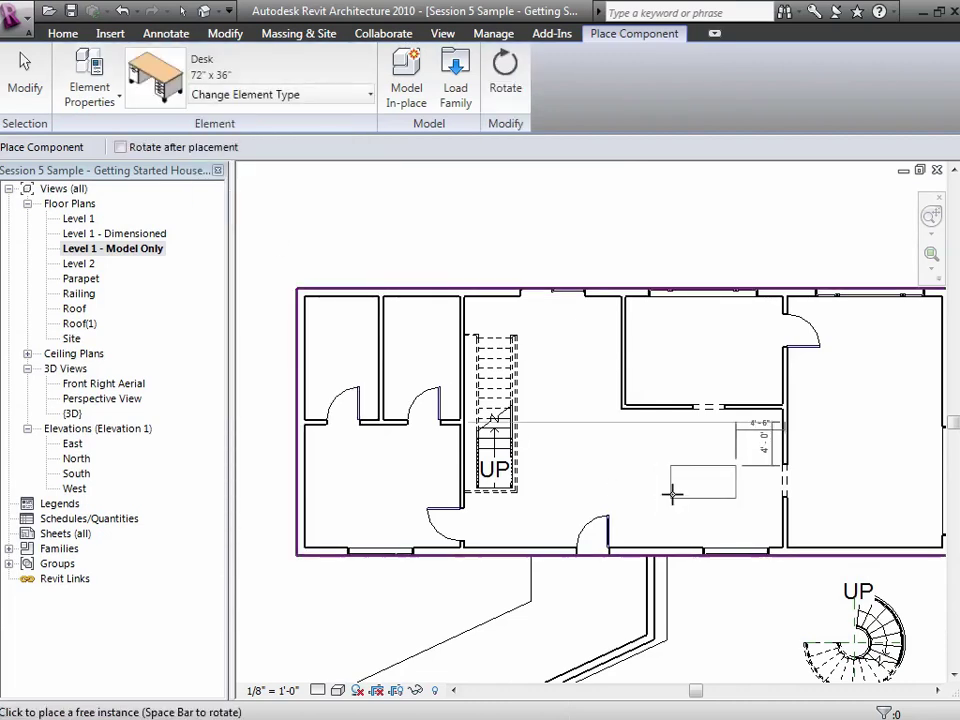
pyautogui.click(631, 447)
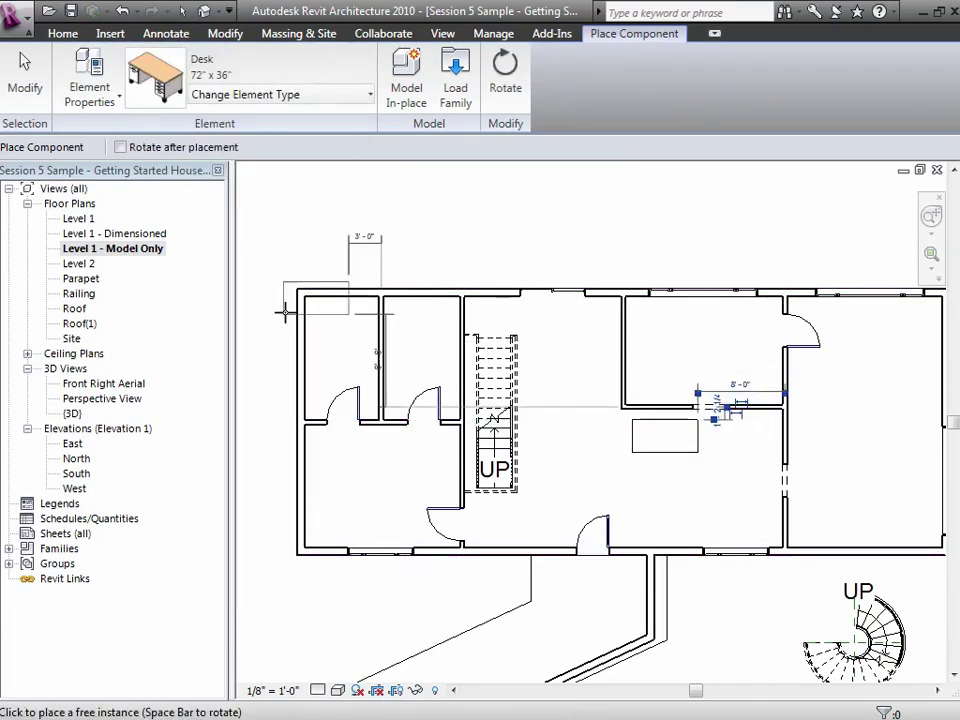
pyautogui.click(28, 70)
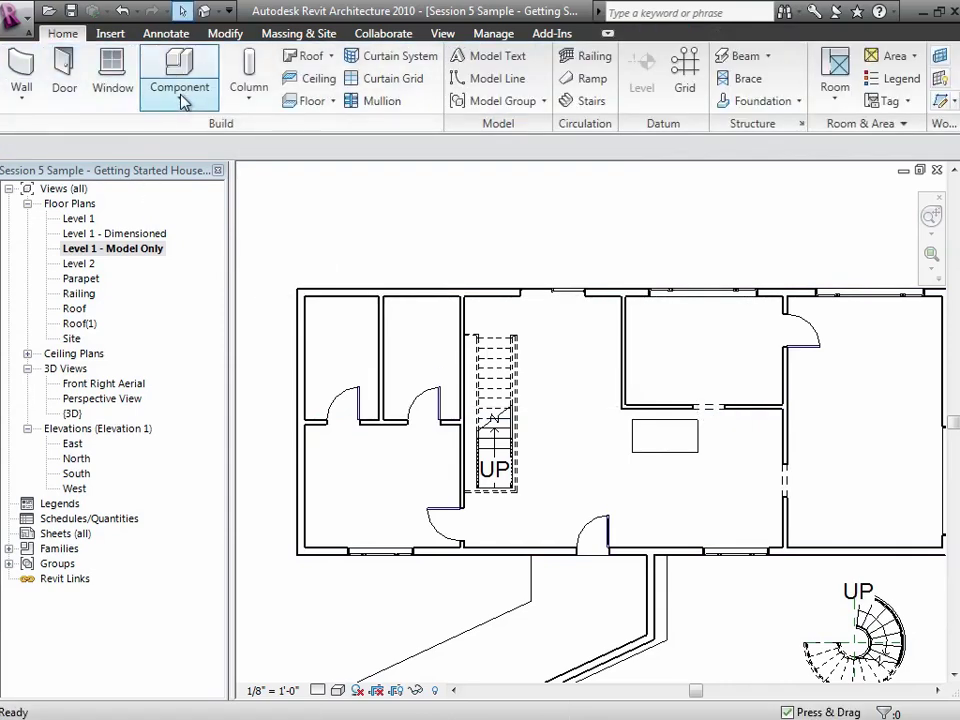
# Start placing another component and look through the element types already loaded in the project.
pyautogui.click(179, 102)
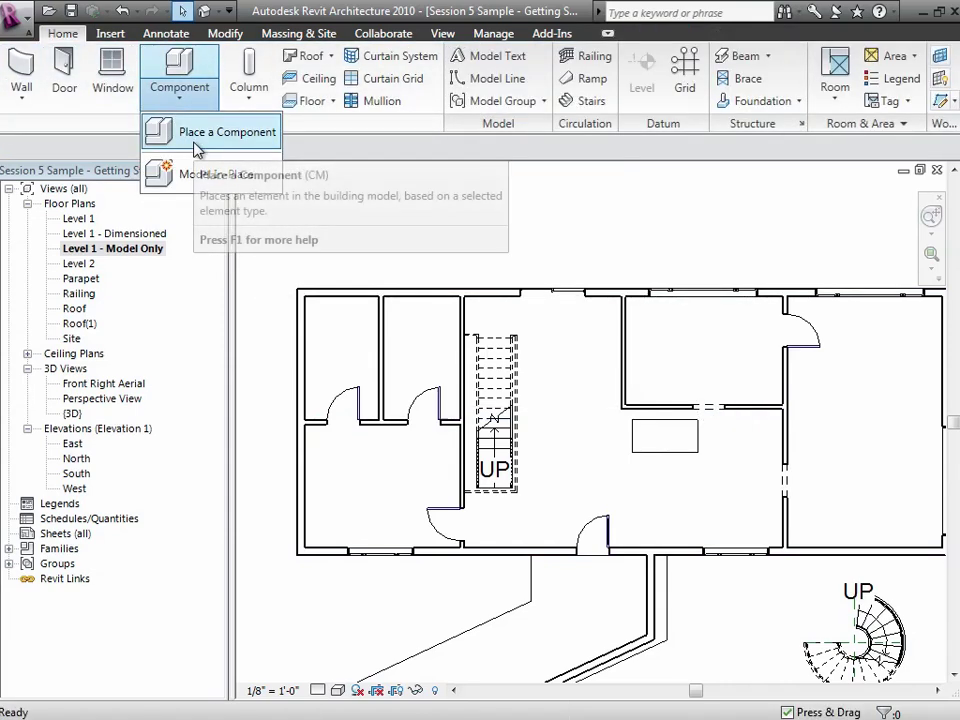
pyautogui.click(195, 145)
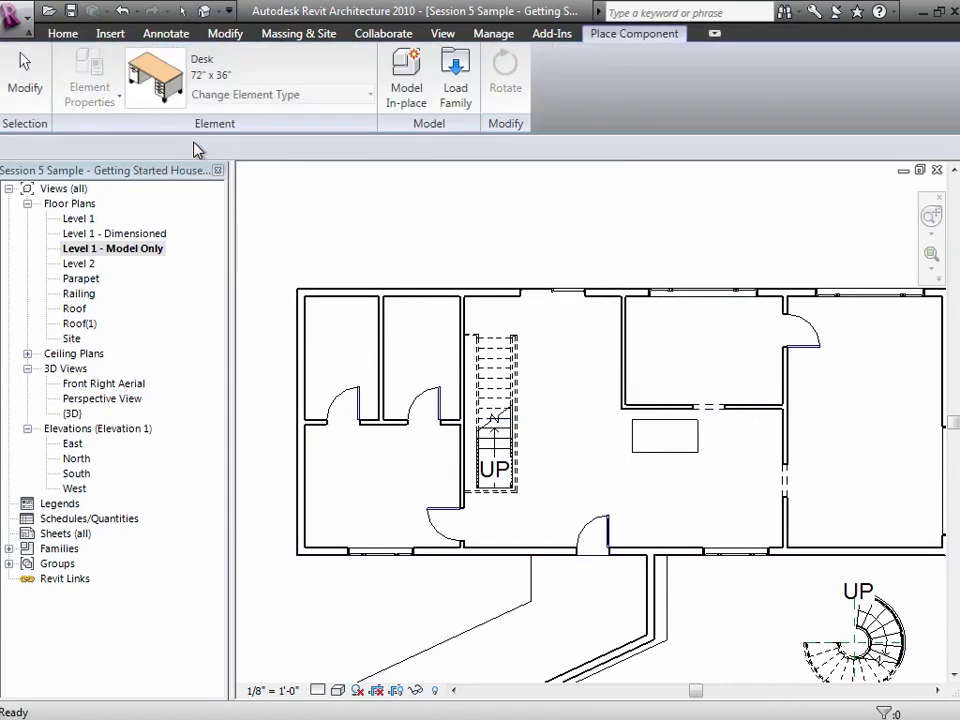
pyautogui.click(270, 96)
pyautogui.scroll(-2, 364, 300)
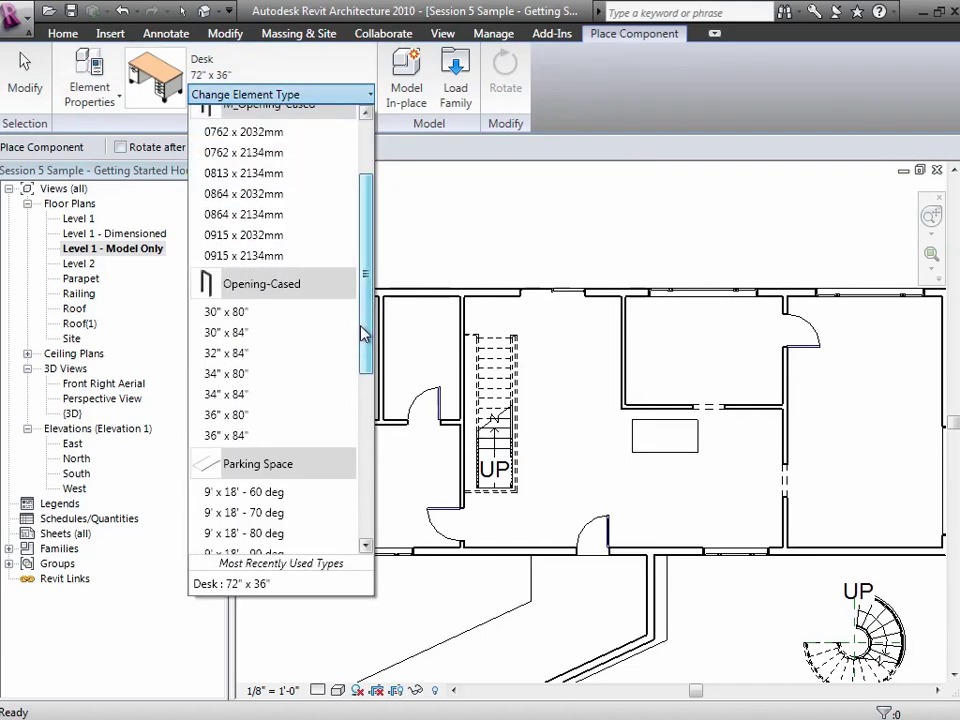
pyautogui.scroll(-6, 363, 333)
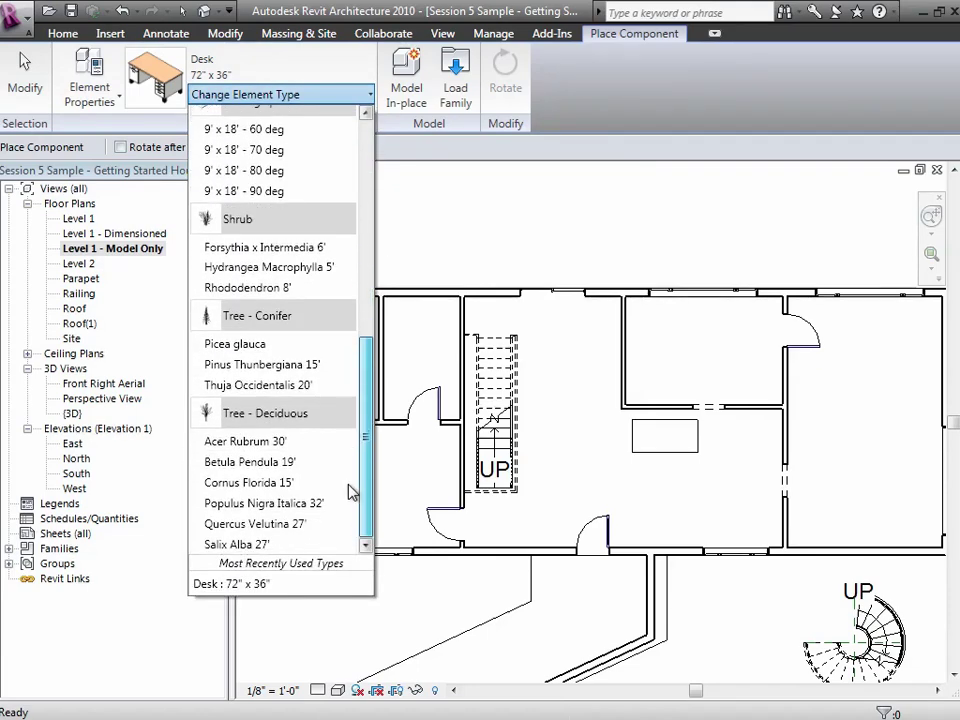
pyautogui.moveTo(352, 491); pyautogui.dragTo(358, 152)
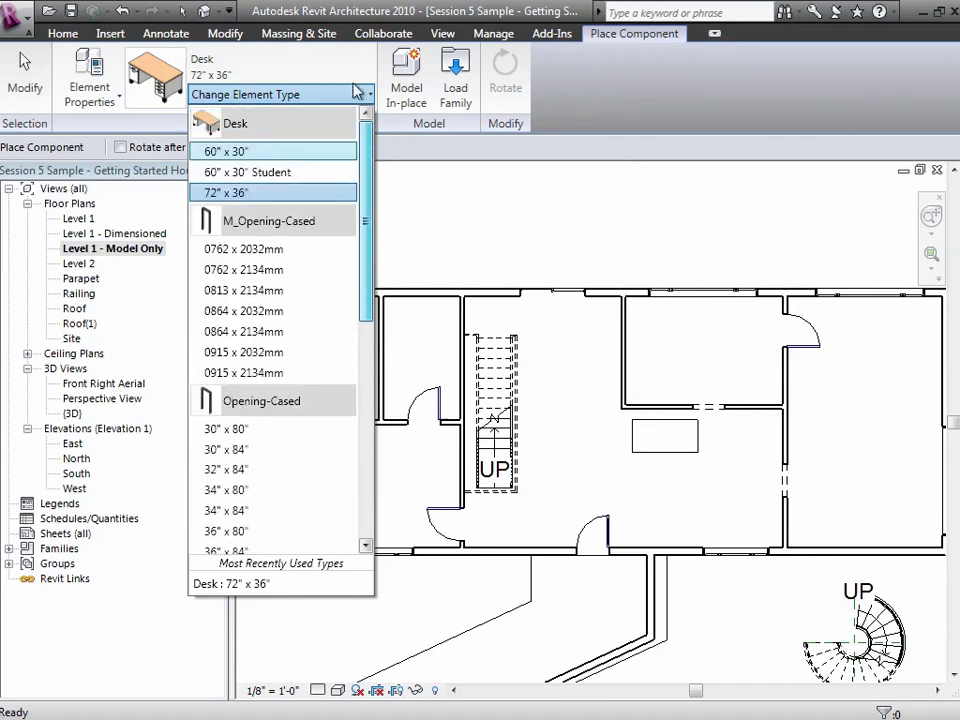
pyautogui.click(342, 52)
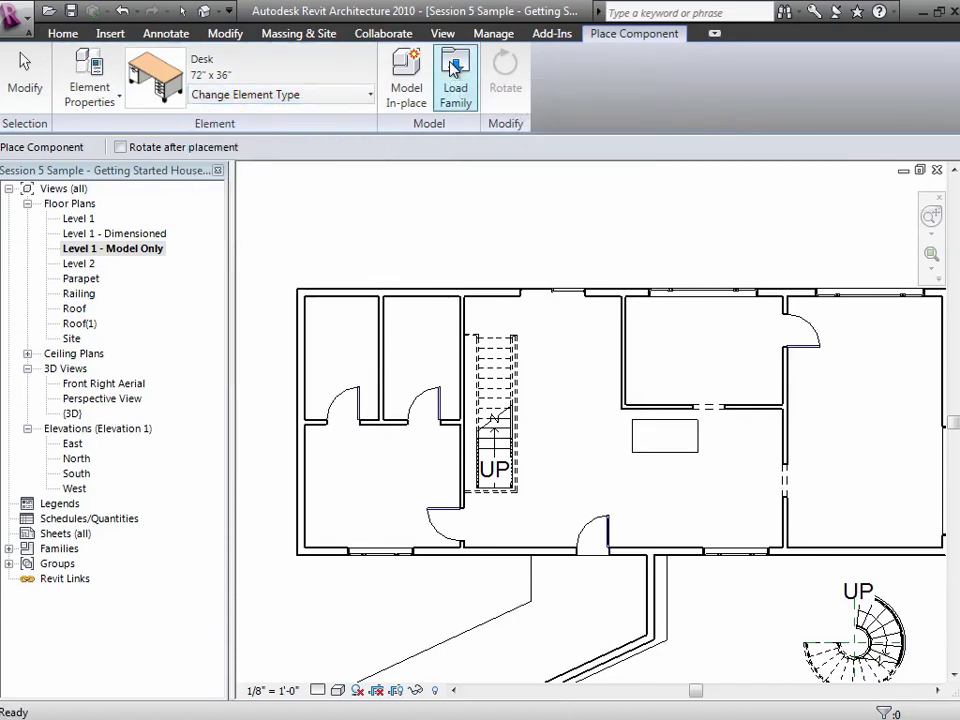
# Load the Chair-Corbu family from the Furniture folder of the Imperial Library for placement as a component.
pyautogui.click(453, 66)
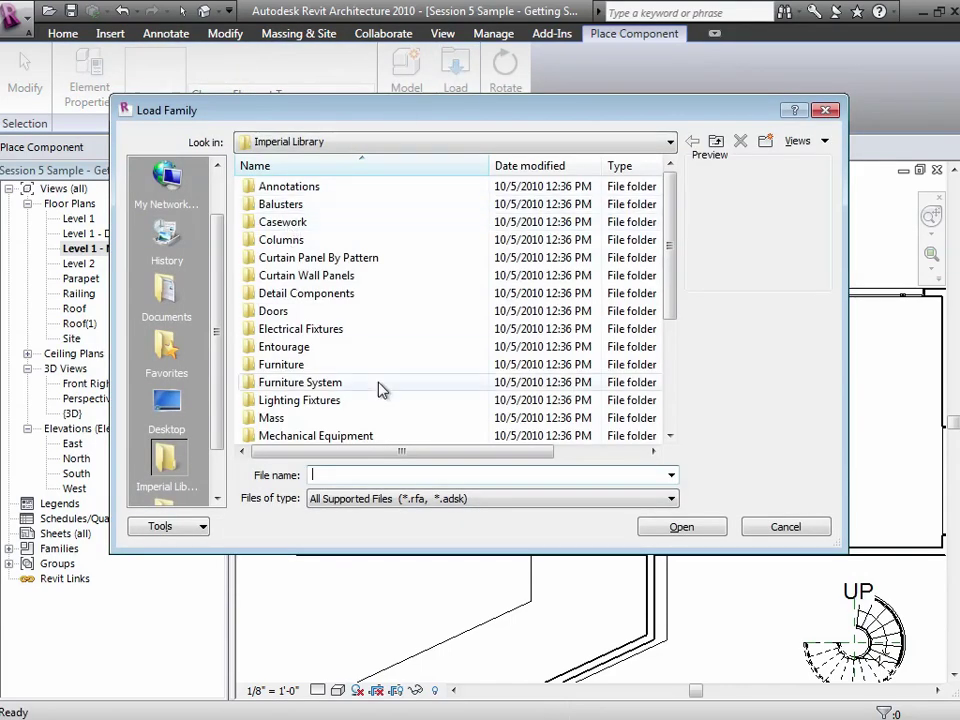
pyautogui.doubleClick(300, 365)
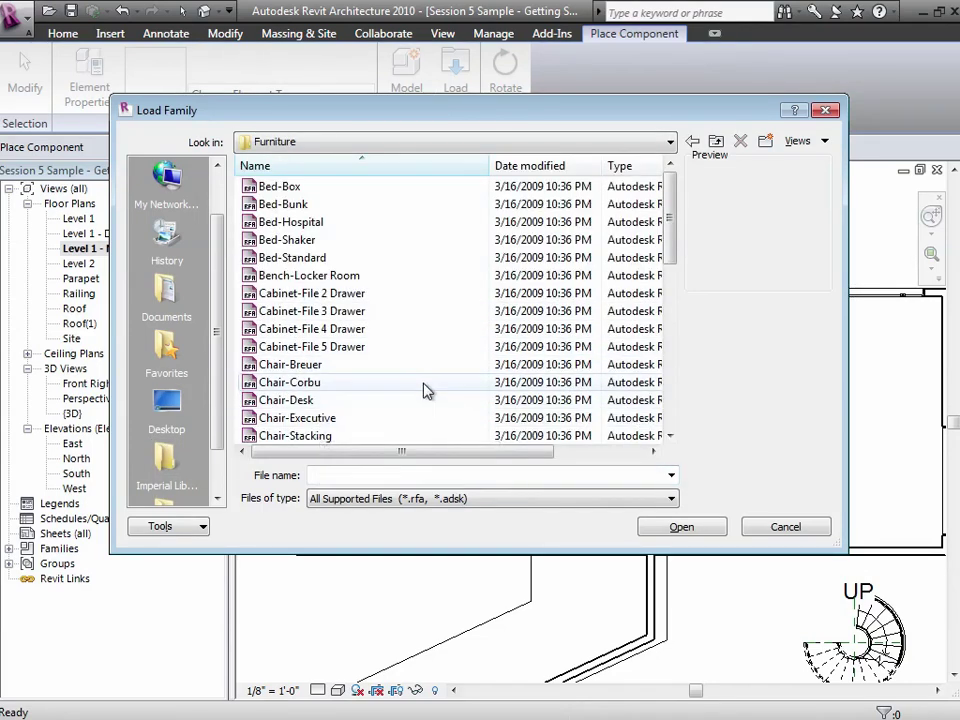
pyautogui.click(310, 384)
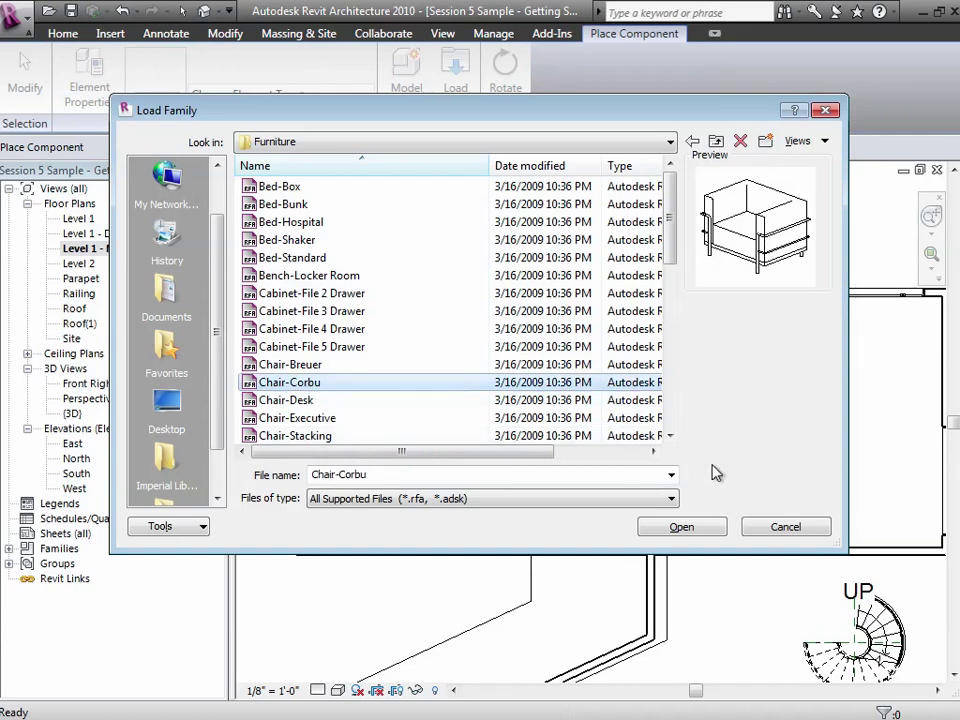
pyautogui.click(688, 526)
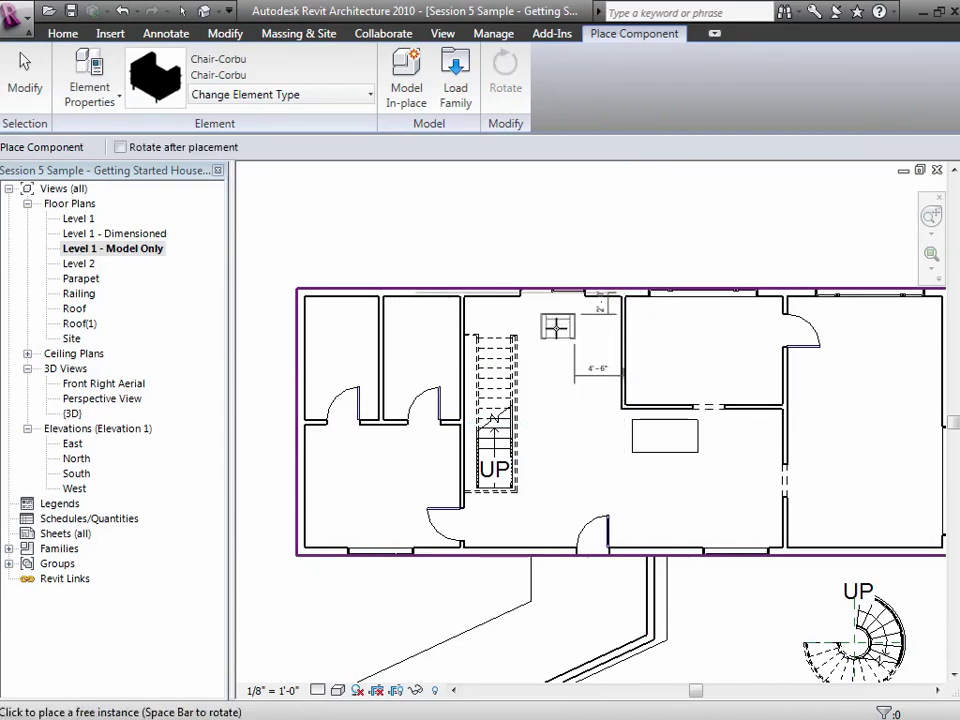
# Place two Chair-Corbu chairs between the stair and the partition, one near the upper exterior wall and one turned a quarter turn about 2' 0" from the partition.
pyautogui.click(559, 328)
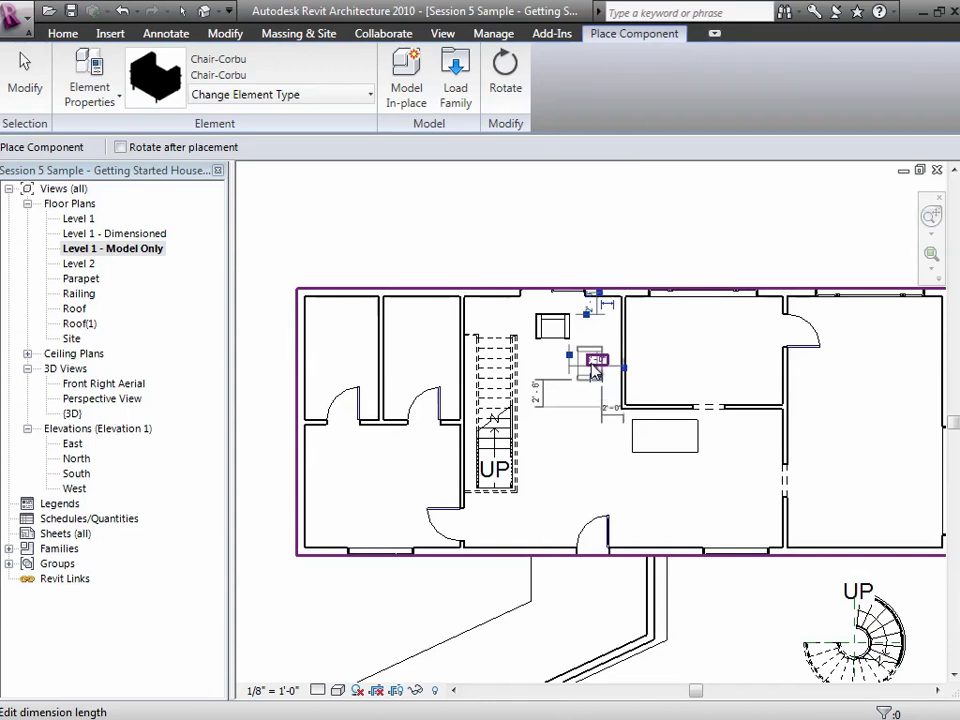
pyautogui.click(593, 362)
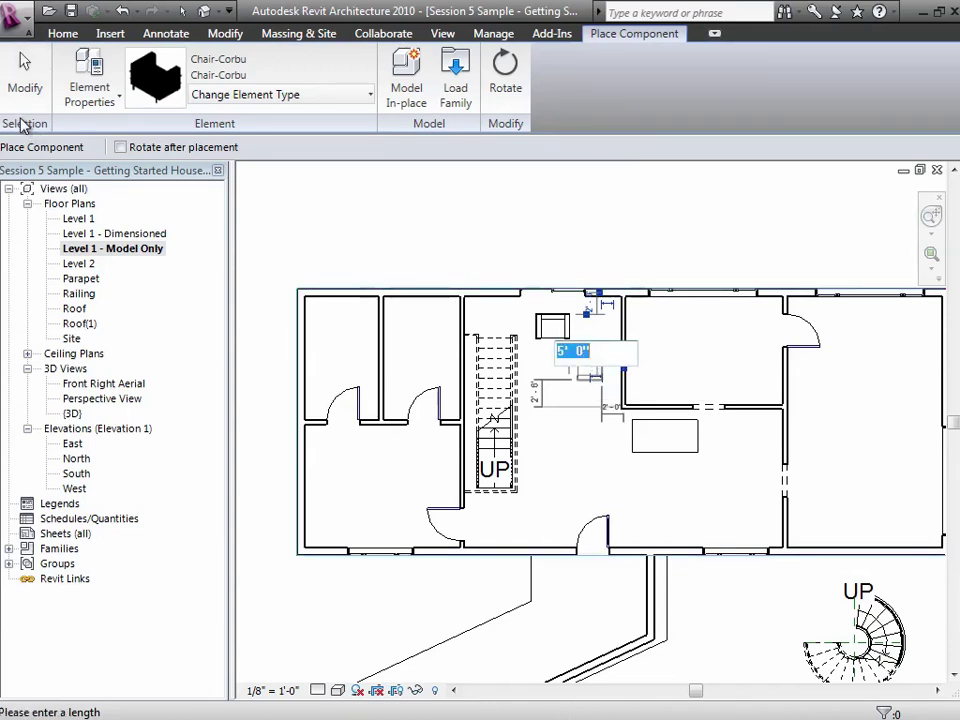
pyautogui.click(22, 88)
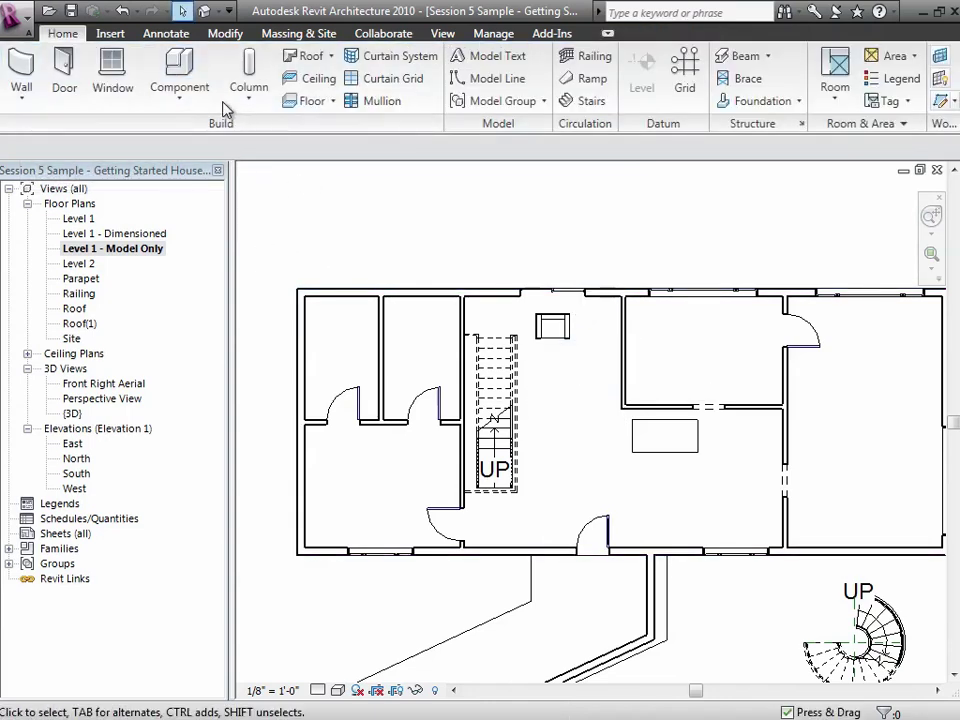
pyautogui.click(184, 93)
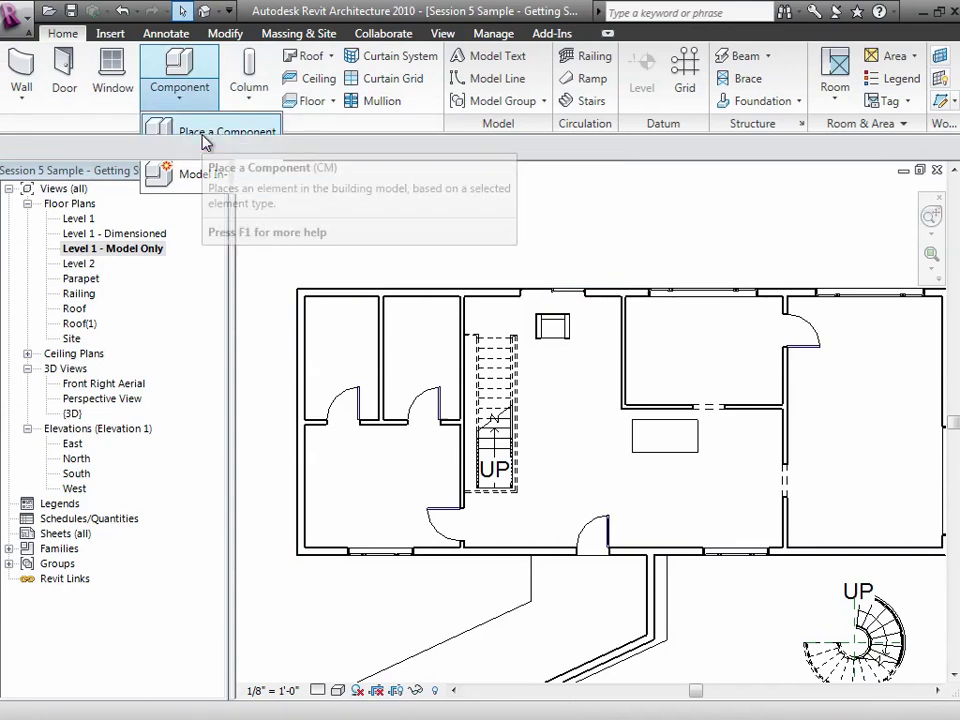
pyautogui.click(205, 139)
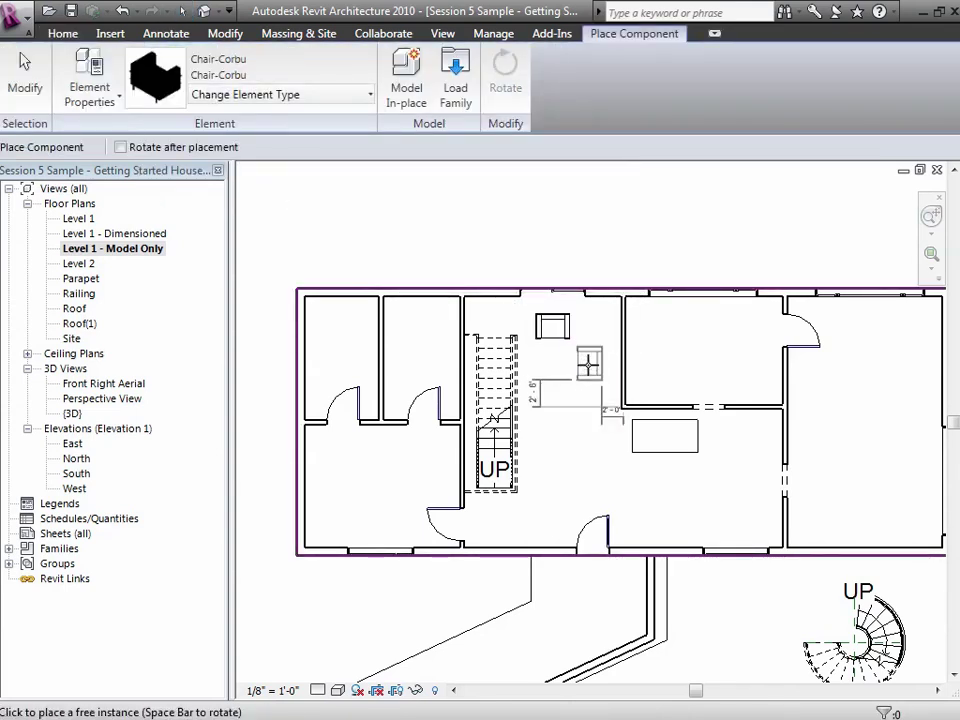
pyautogui.click(589, 363)
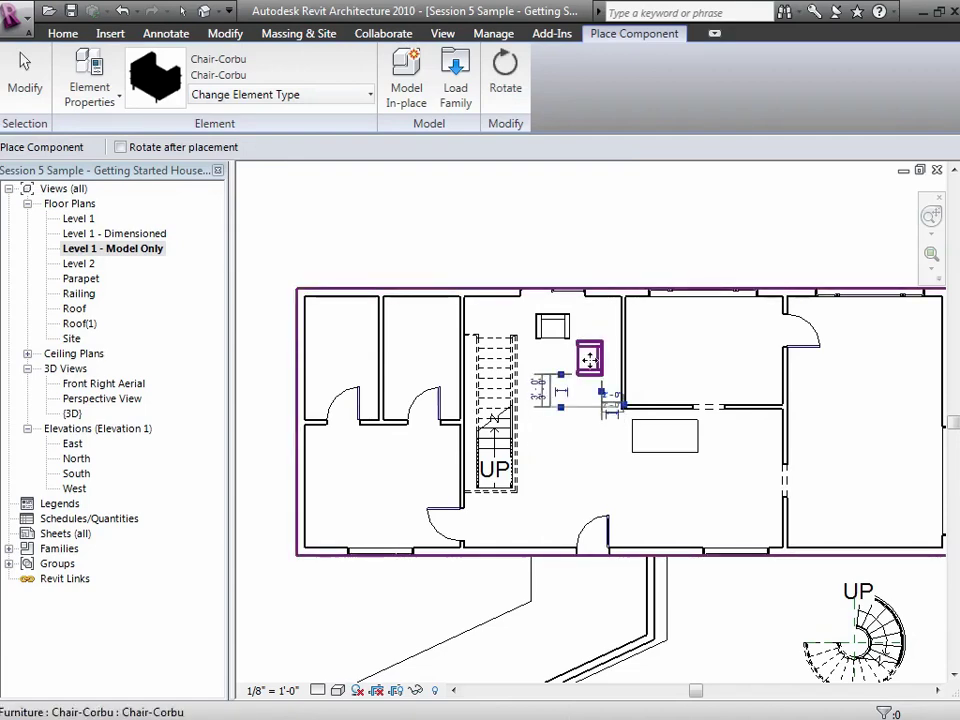
pyautogui.click(22, 72)
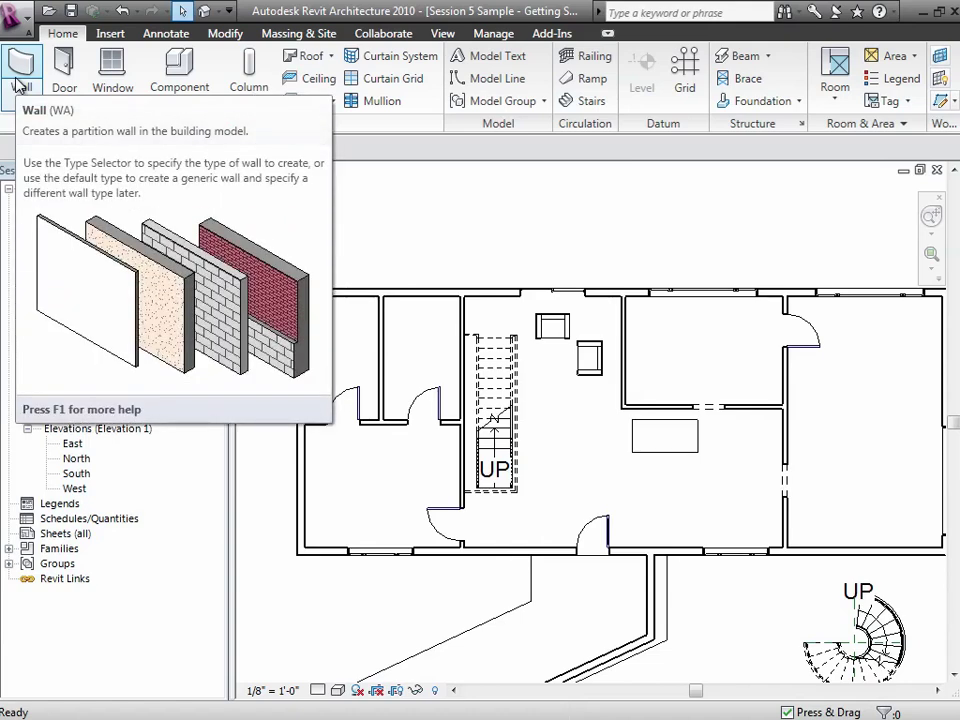
pyautogui.click(249, 92)
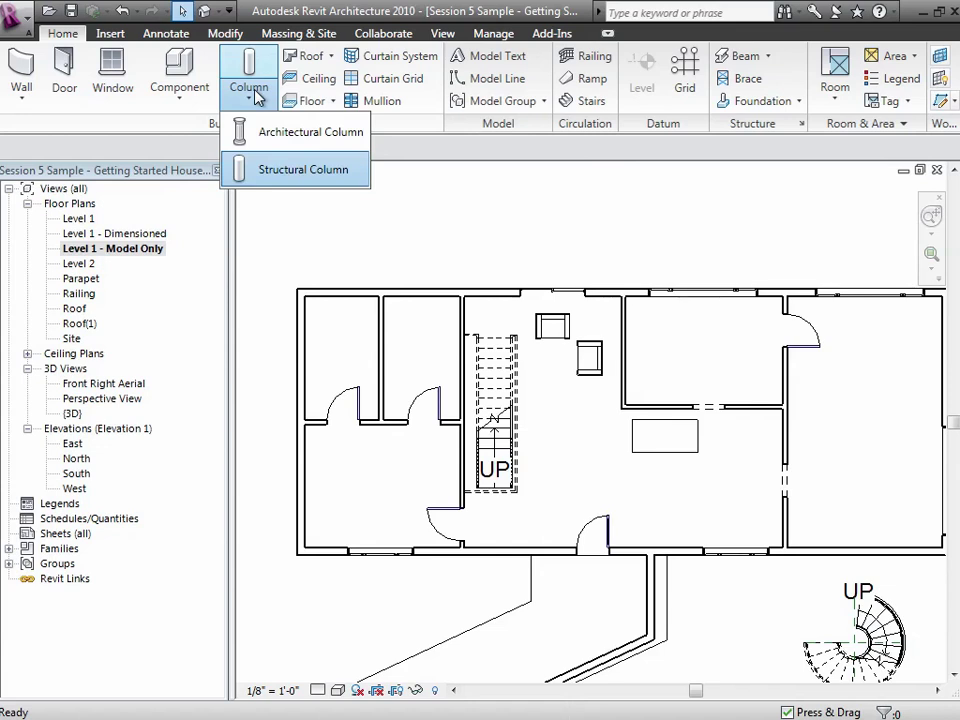
pyautogui.click(268, 240)
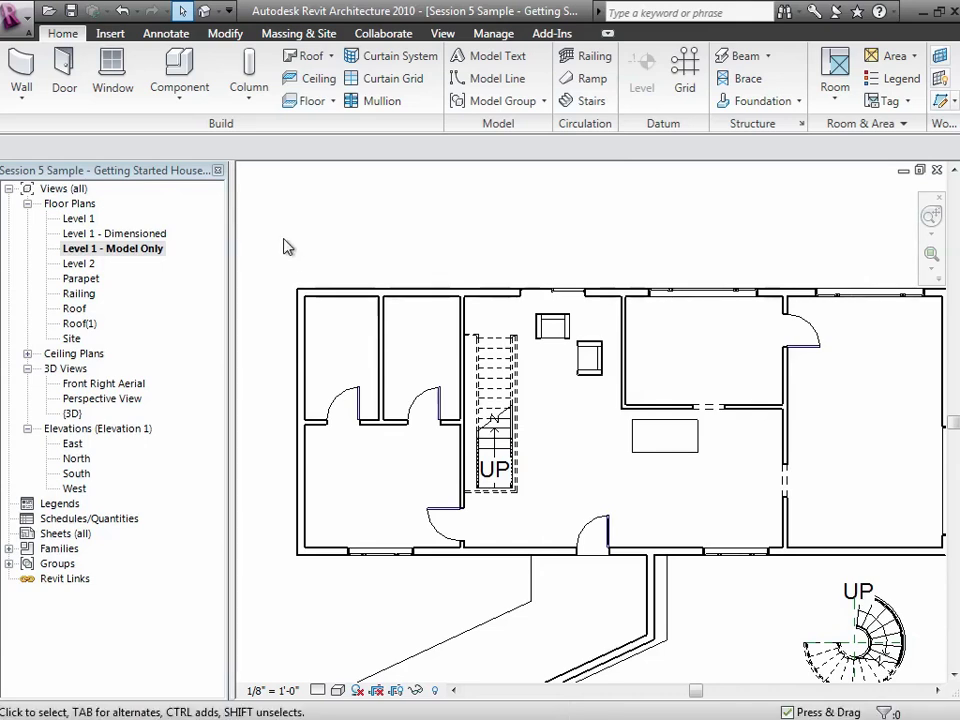
# Duplicate the Level 1 - Model Only floor plan without detailing.
pyautogui.rightClick(115, 256)
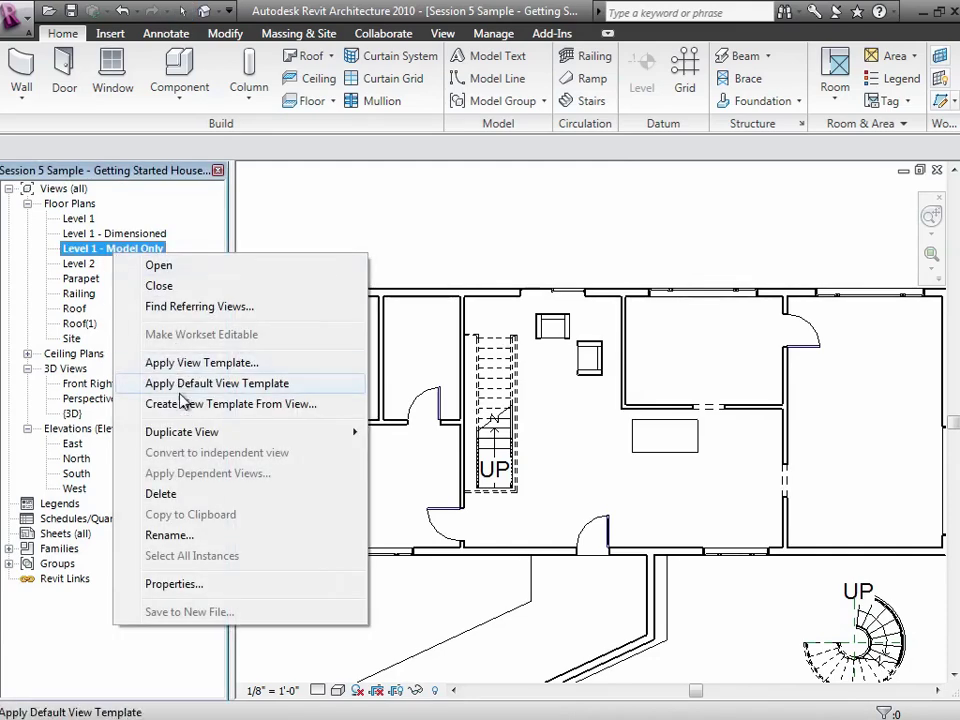
pyautogui.moveTo(185, 432)
pyautogui.click(412, 432)
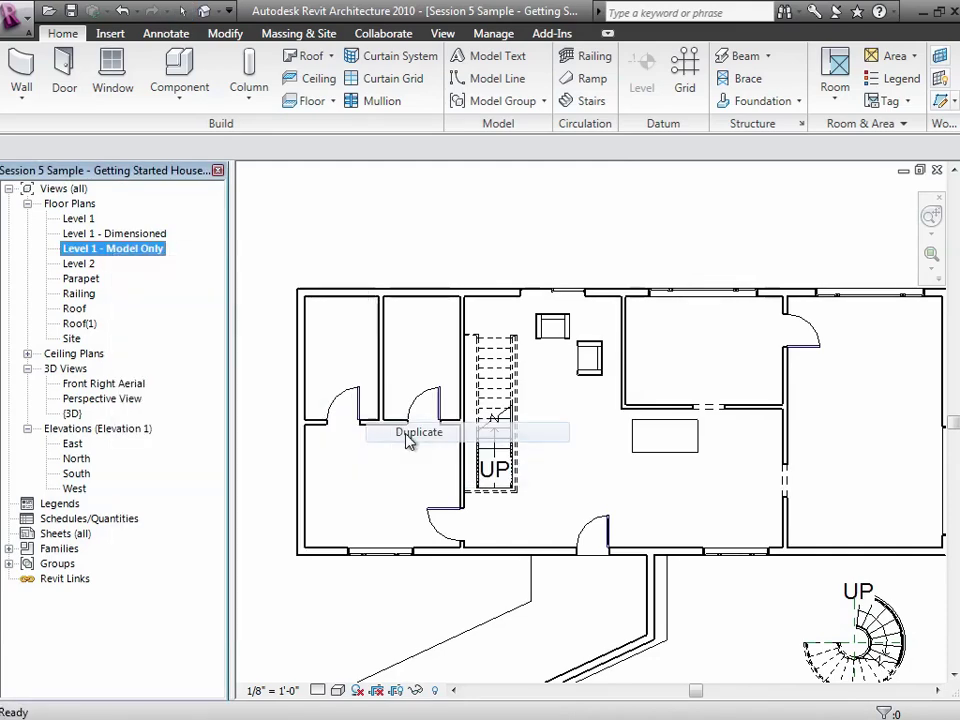
# Rename the duplicated floor plan view as Level 1 - No Furniture.
pyautogui.click(151, 222)
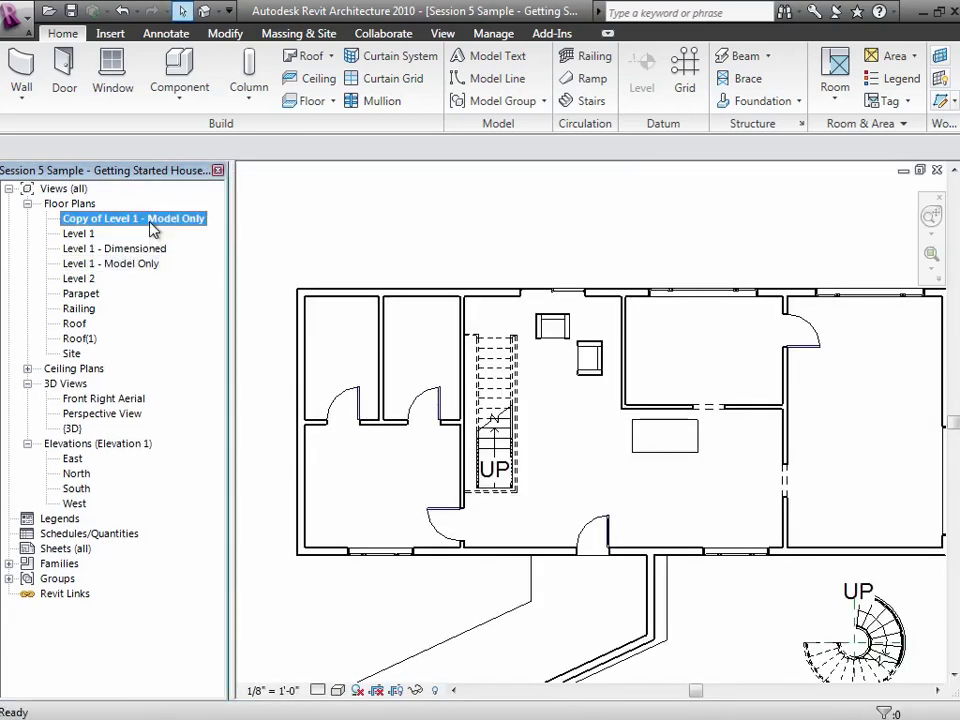
pyautogui.rightClick(151, 228)
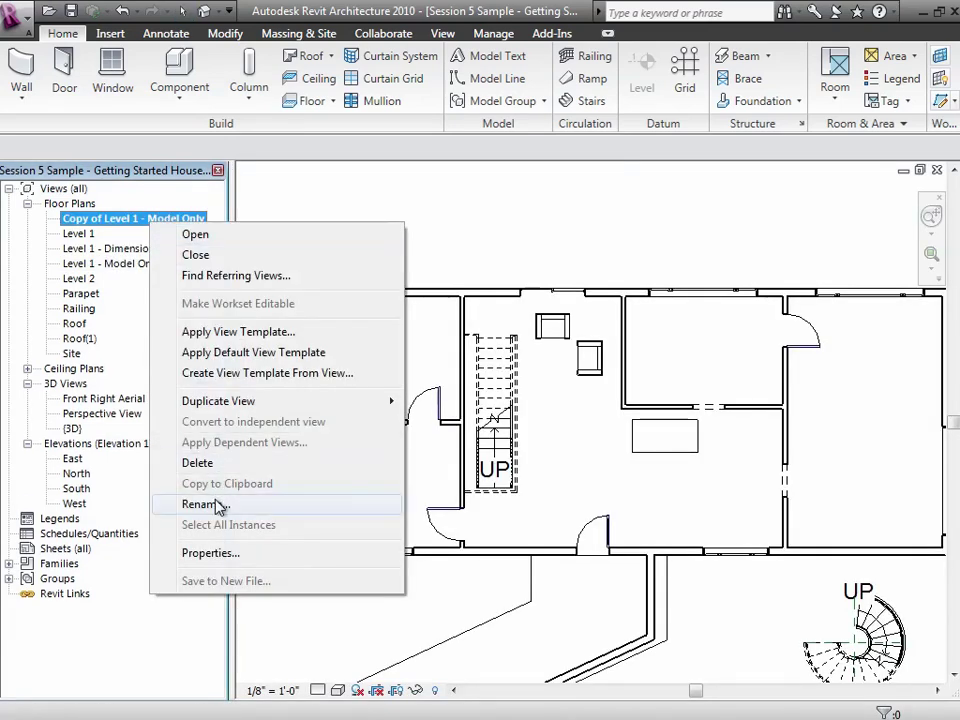
pyautogui.click(215, 505)
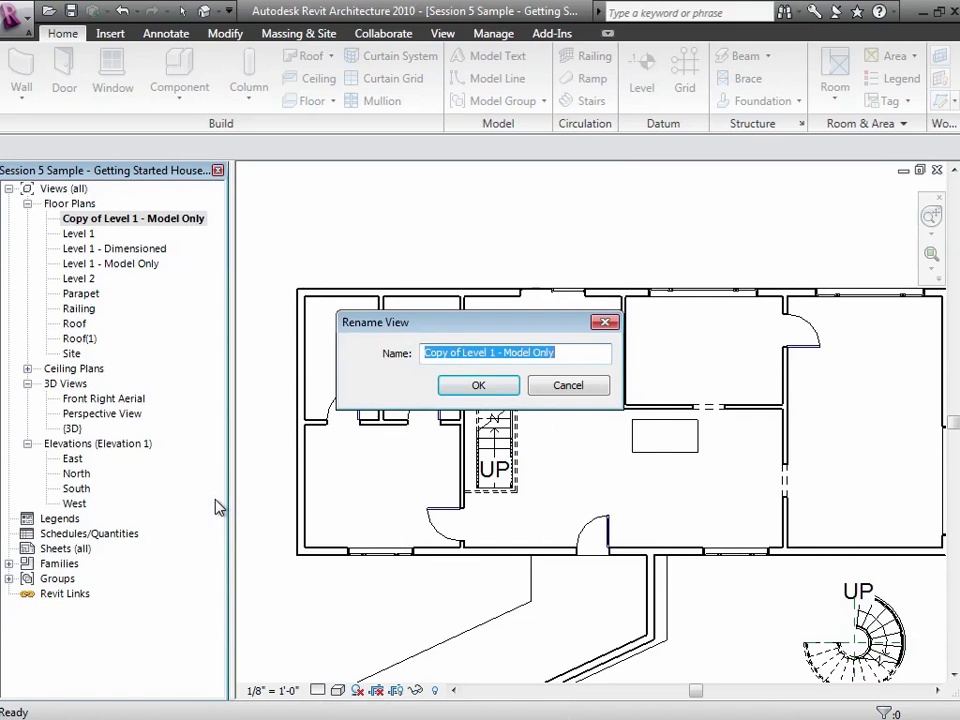
pyautogui.write('Level')
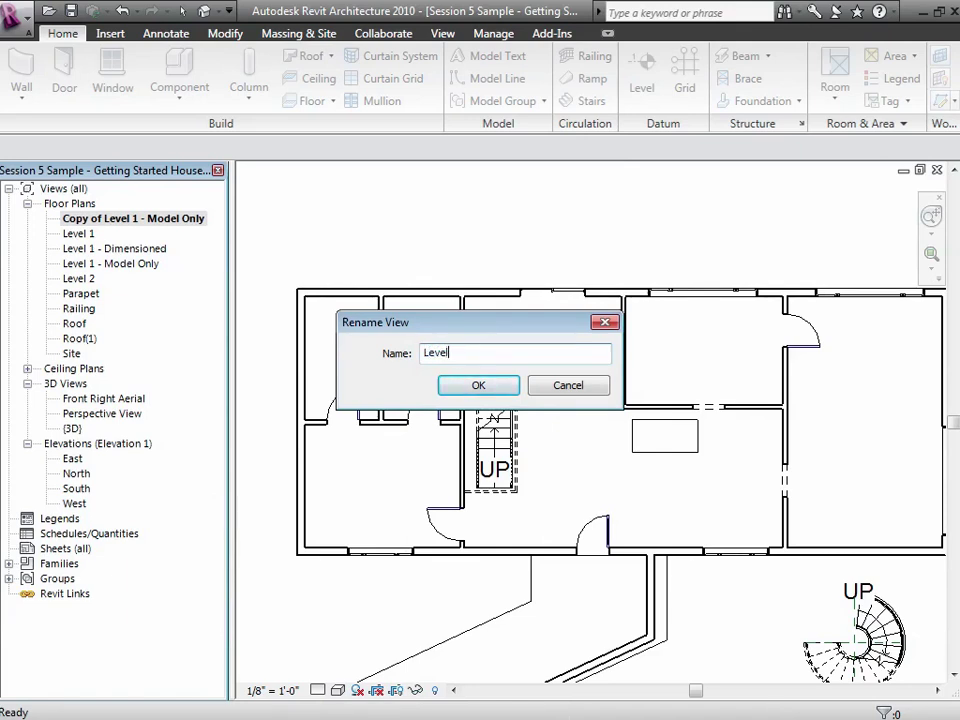
pyautogui.write(' 1 - No Furniture')
pyautogui.click(478, 386)
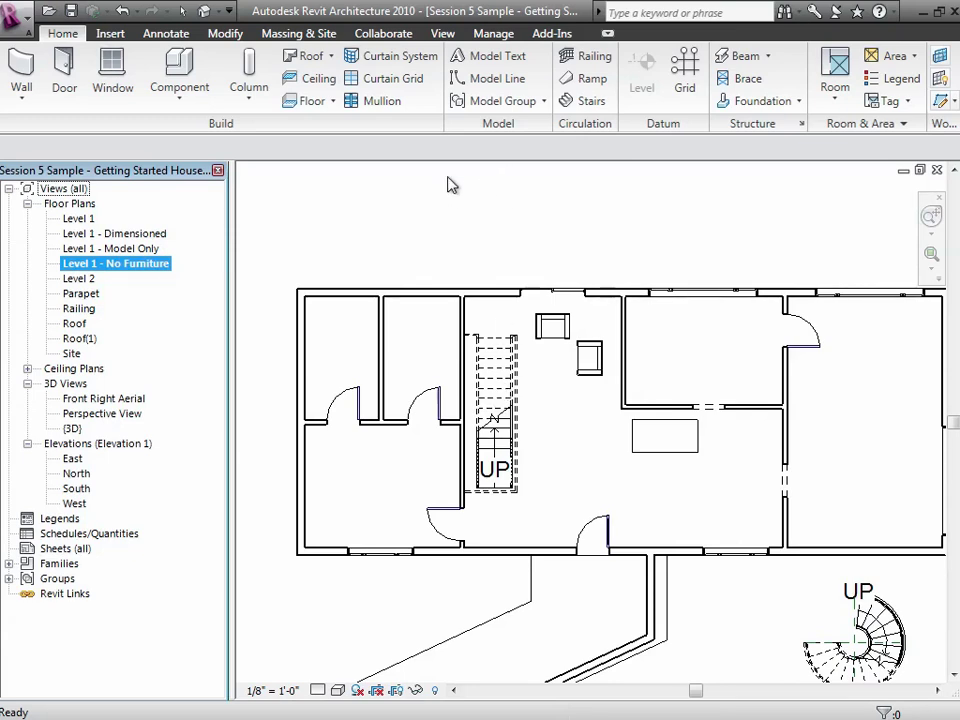
pyautogui.click(369, 214)
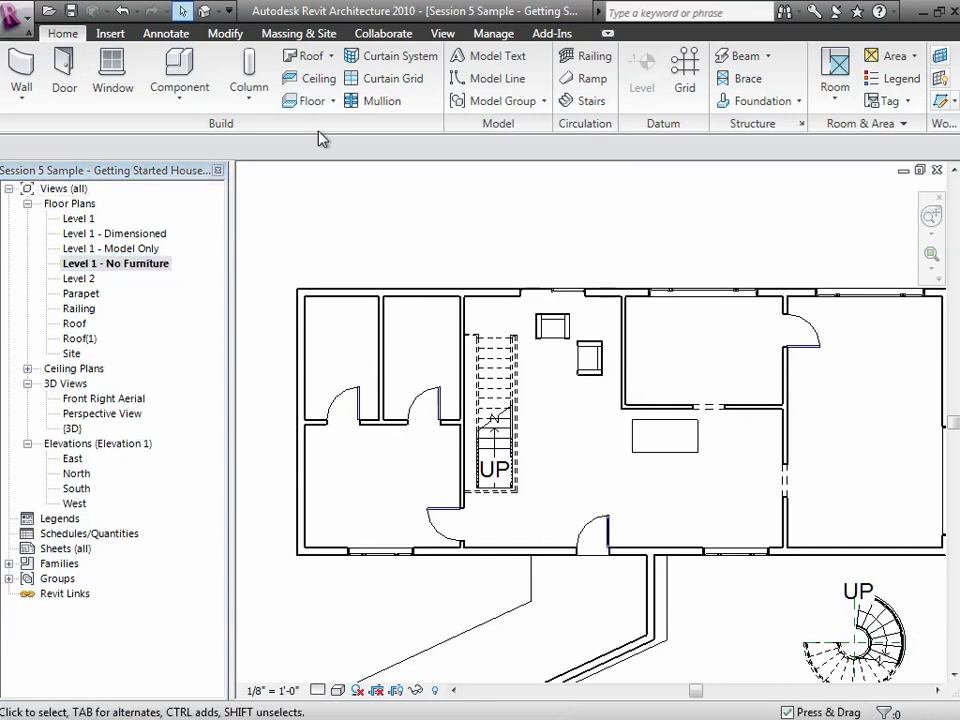
pyautogui.click(443, 36)
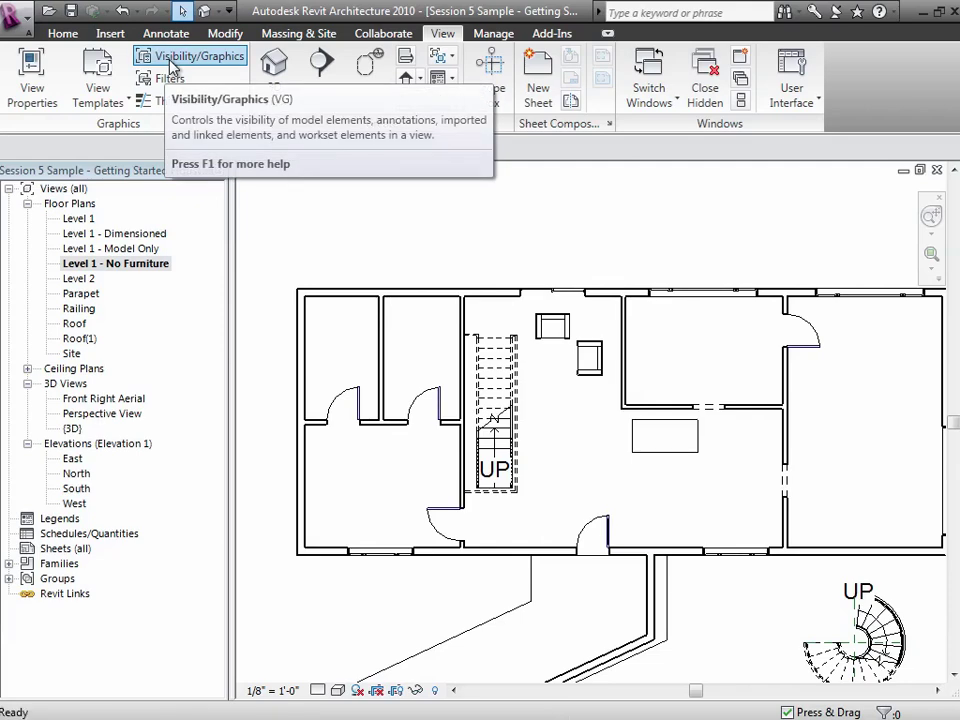
pyautogui.click(174, 66)
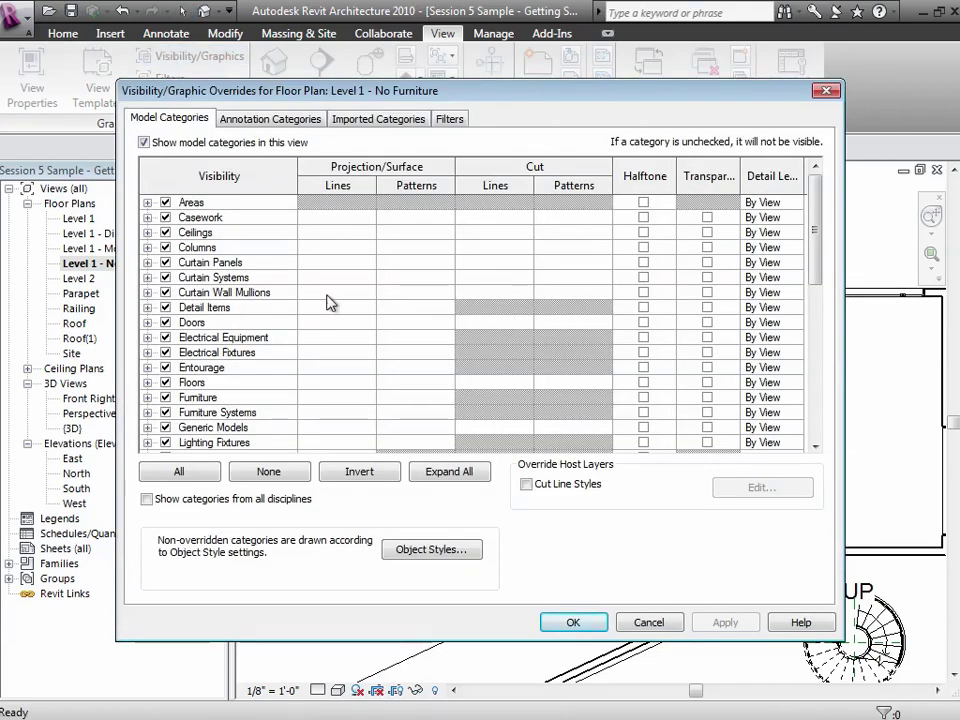
pyautogui.click(649, 622)
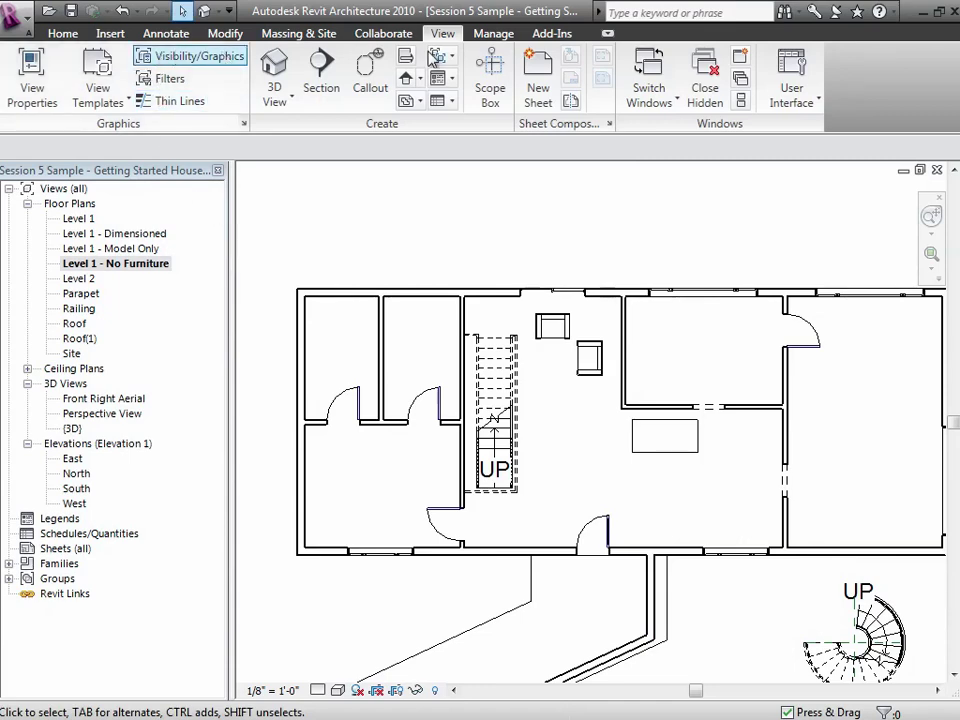
# Hide the Furniture model category in the Level 1 - No Furniture plan, and compare that plan with Level 1 - Model Only.
pyautogui.click(190, 65)
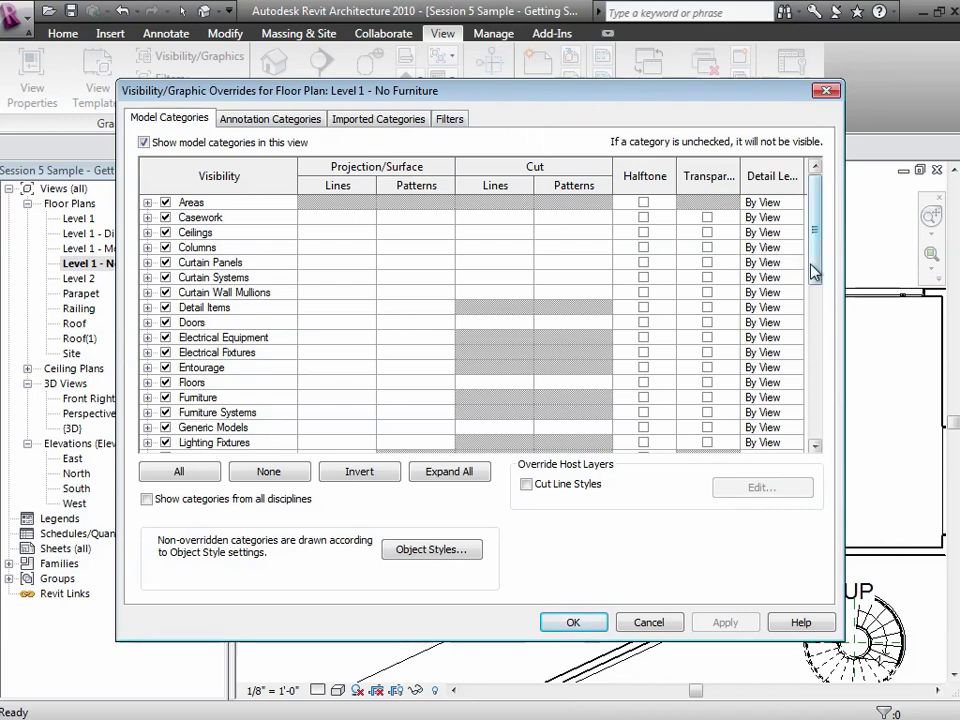
pyautogui.moveTo(814, 265); pyautogui.dragTo(818, 325)
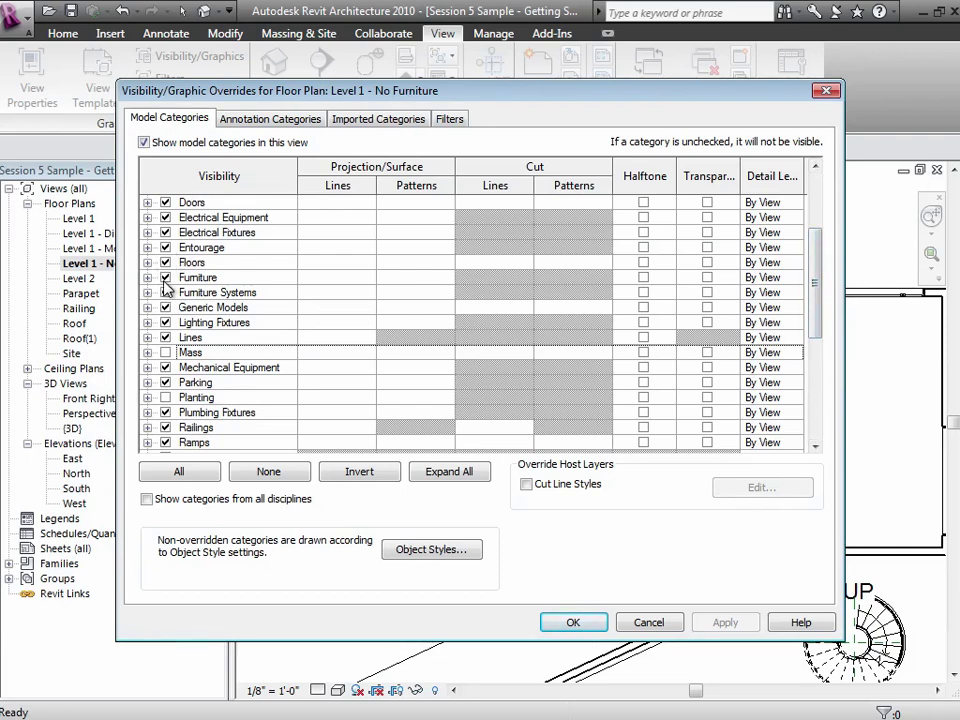
pyautogui.click(165, 278)
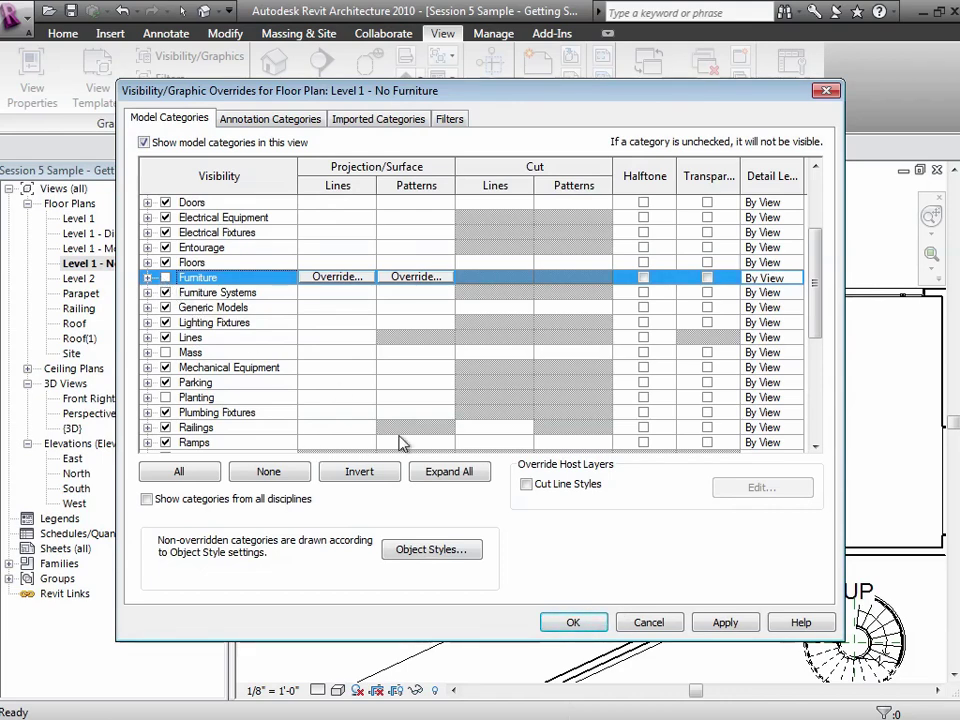
pyautogui.click(579, 623)
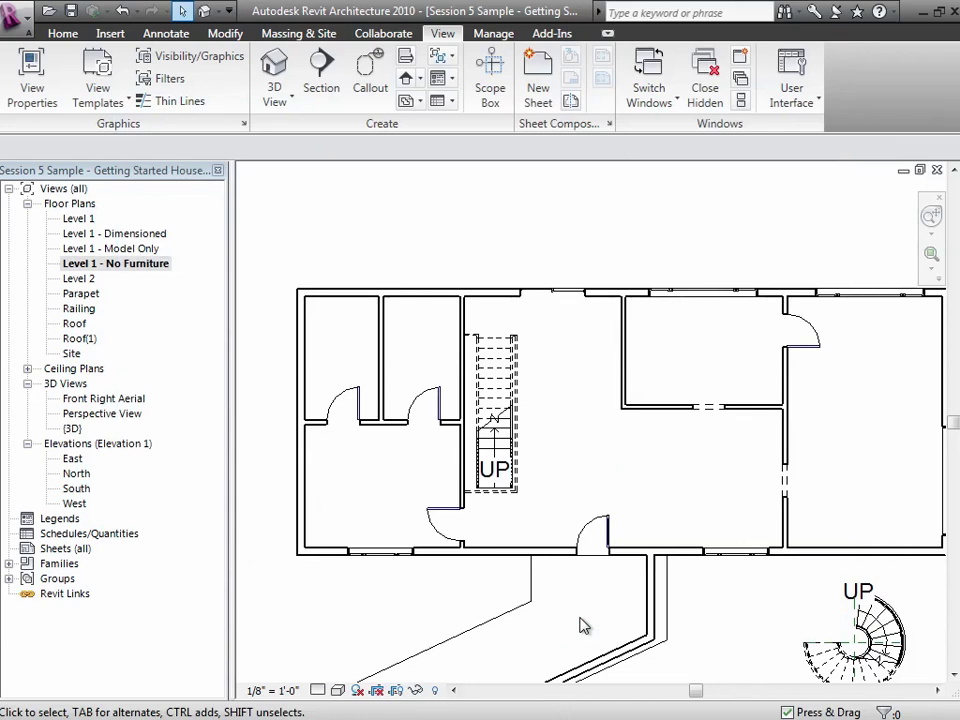
pyautogui.doubleClick(137, 250)
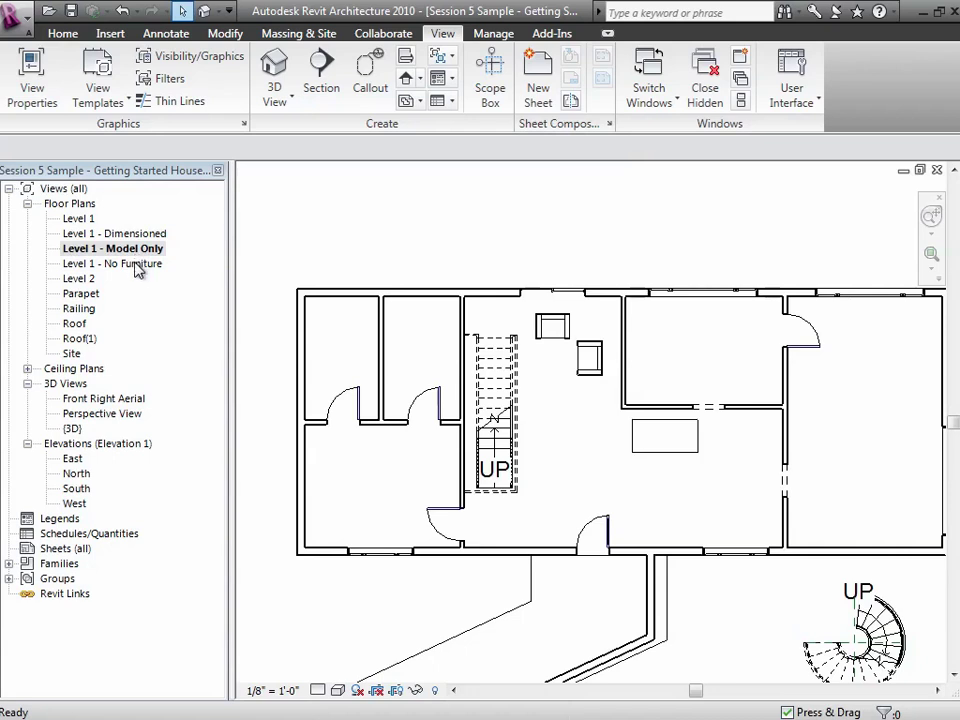
pyautogui.doubleClick(137, 266)
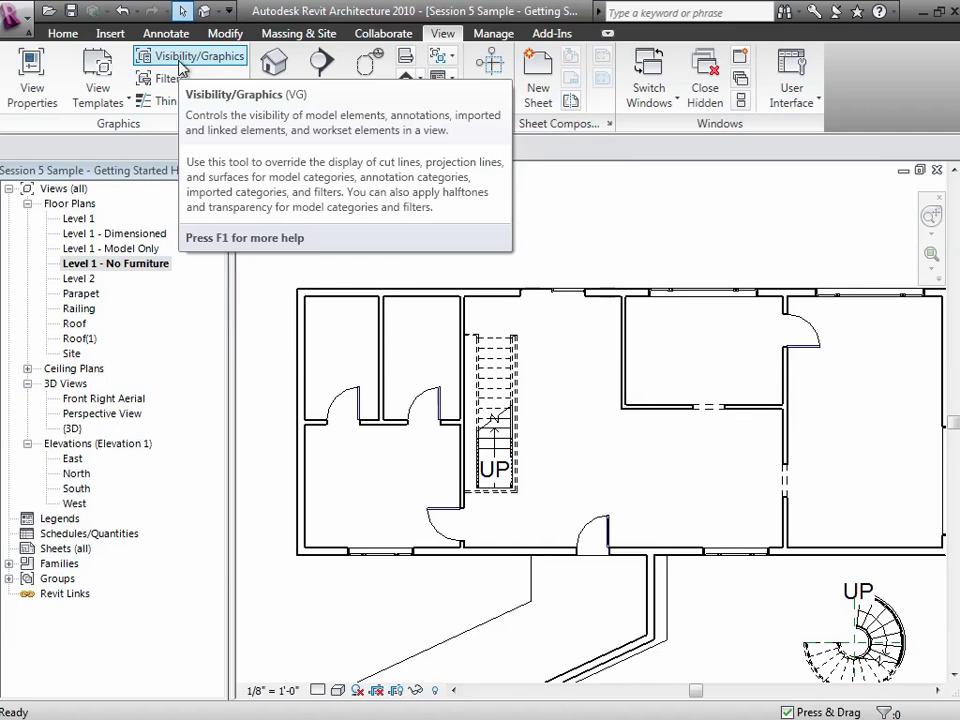
# Turn on the Furniture category's visibility in the Level 1 - No Furniture plan and set it to halftone.
pyautogui.click(181, 68)
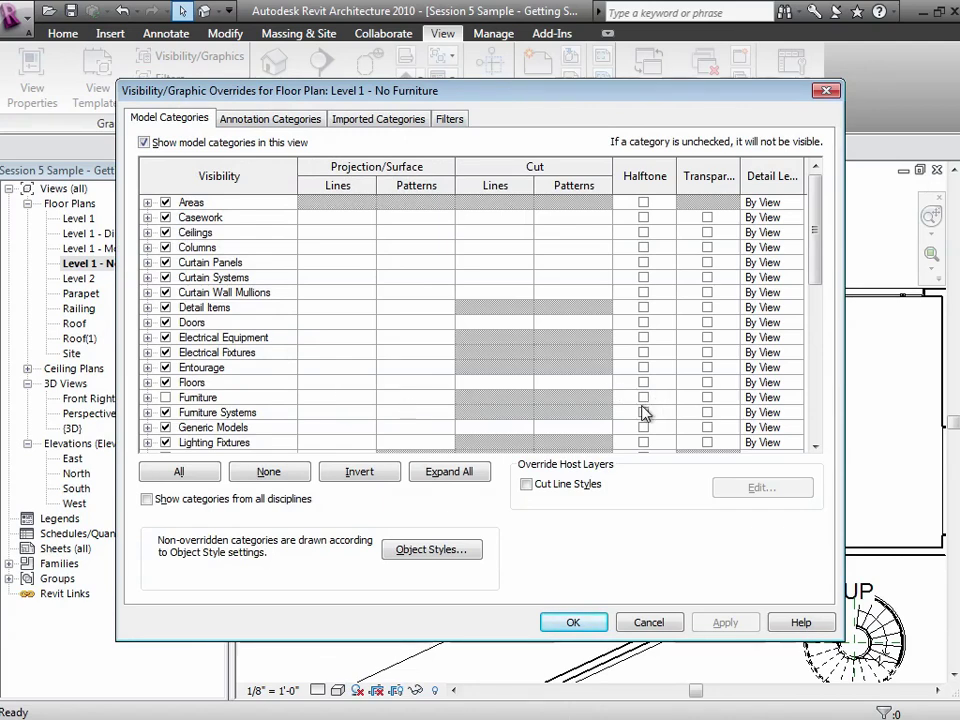
pyautogui.click(166, 398)
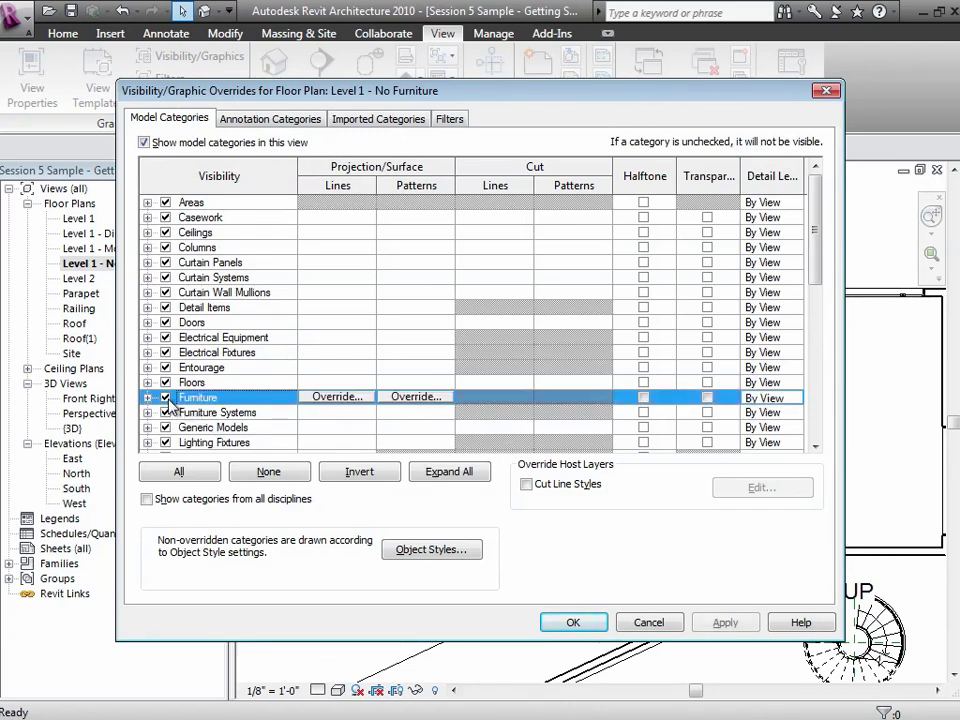
pyautogui.click(645, 399)
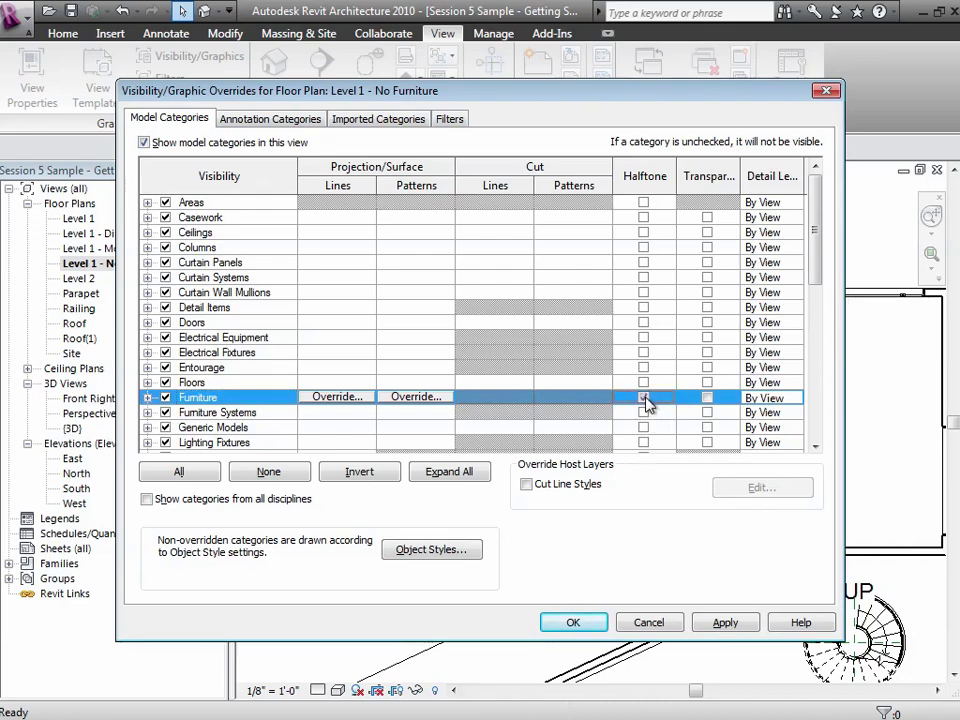
pyautogui.click(573, 622)
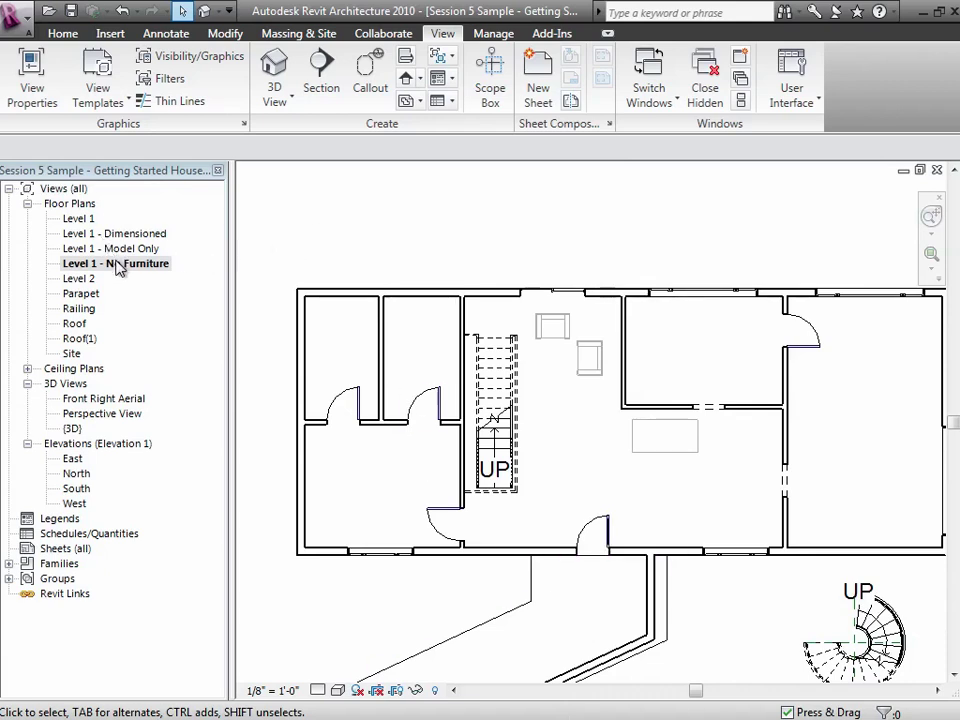
# Turn off the Furniture category's visibility in the Level 1 - No Furniture plan.
pyautogui.press('v')
pyautogui.press('g')
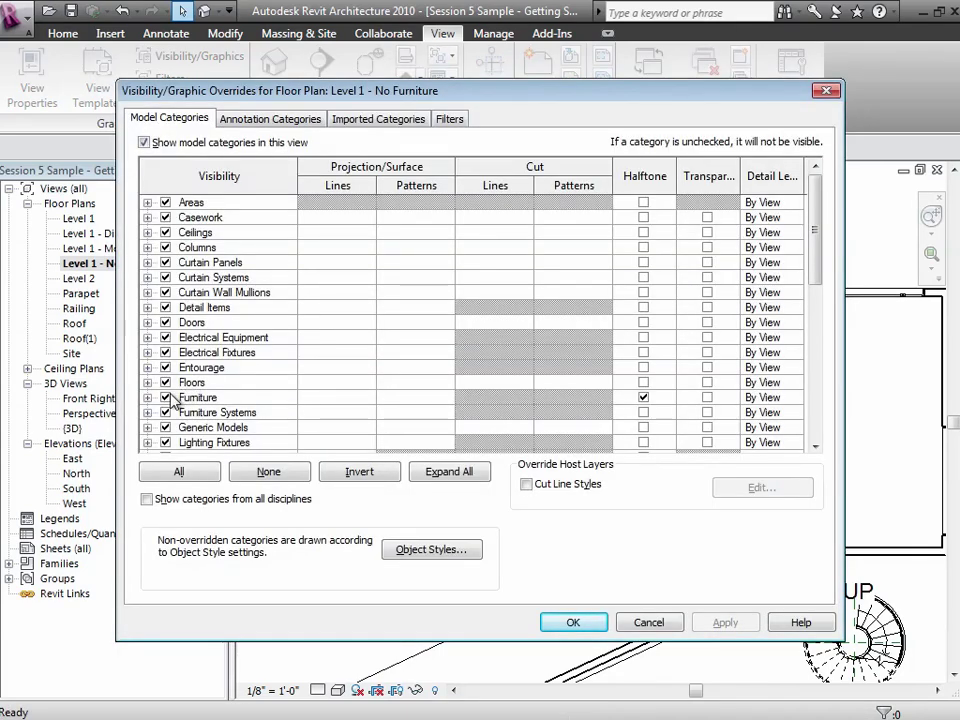
pyautogui.click(166, 397)
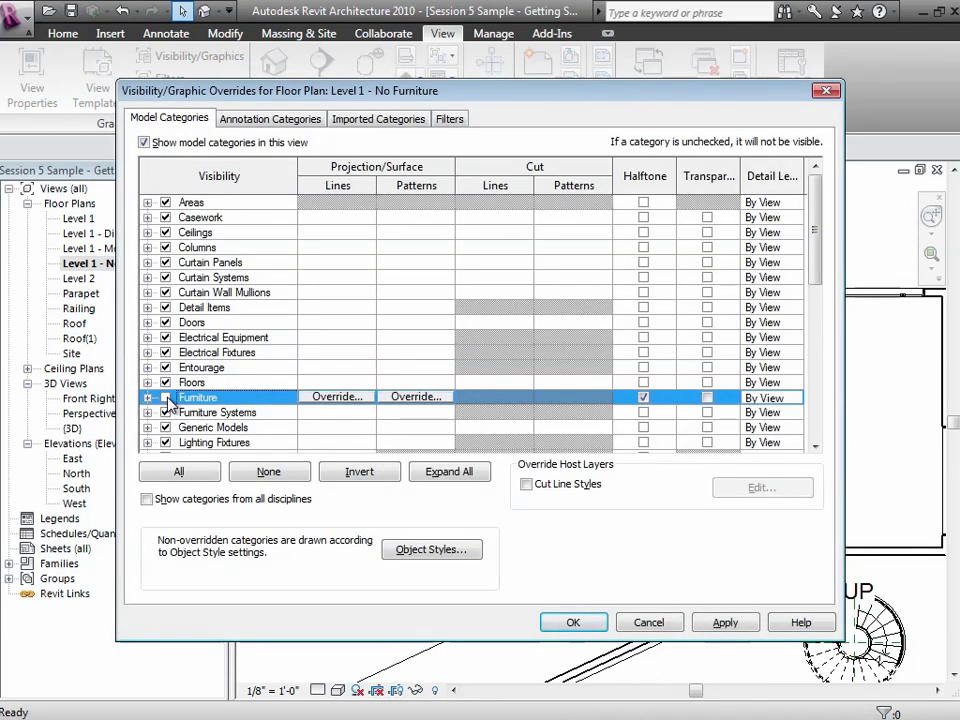
pyautogui.click(573, 622)
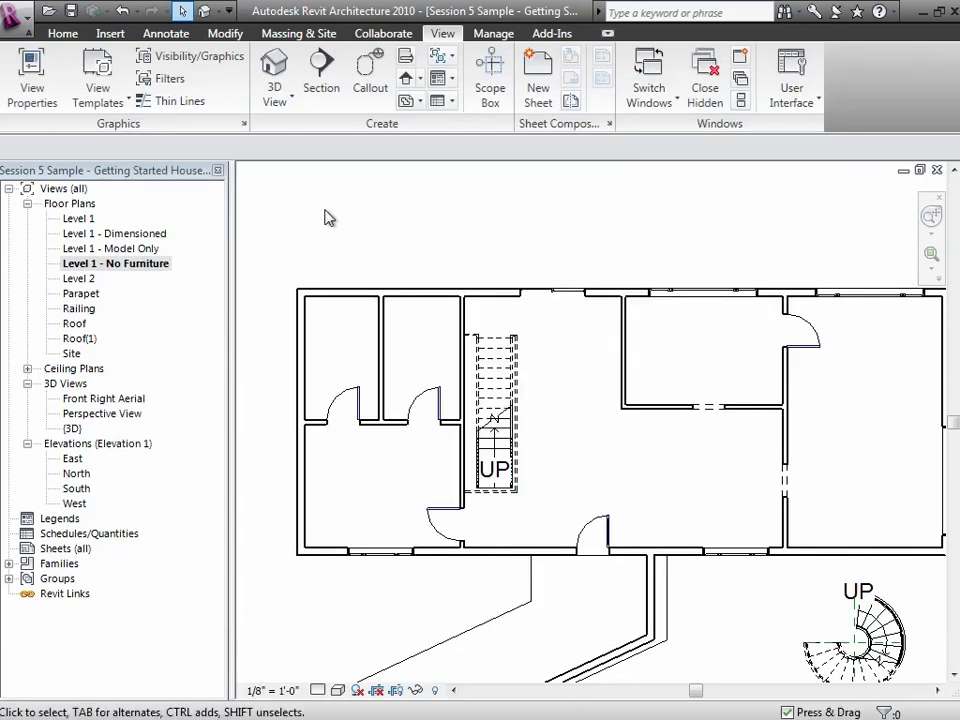
# Open the Level 1 - Model Only floor plan and duplicate it without detailing.
pyautogui.click(110, 249)
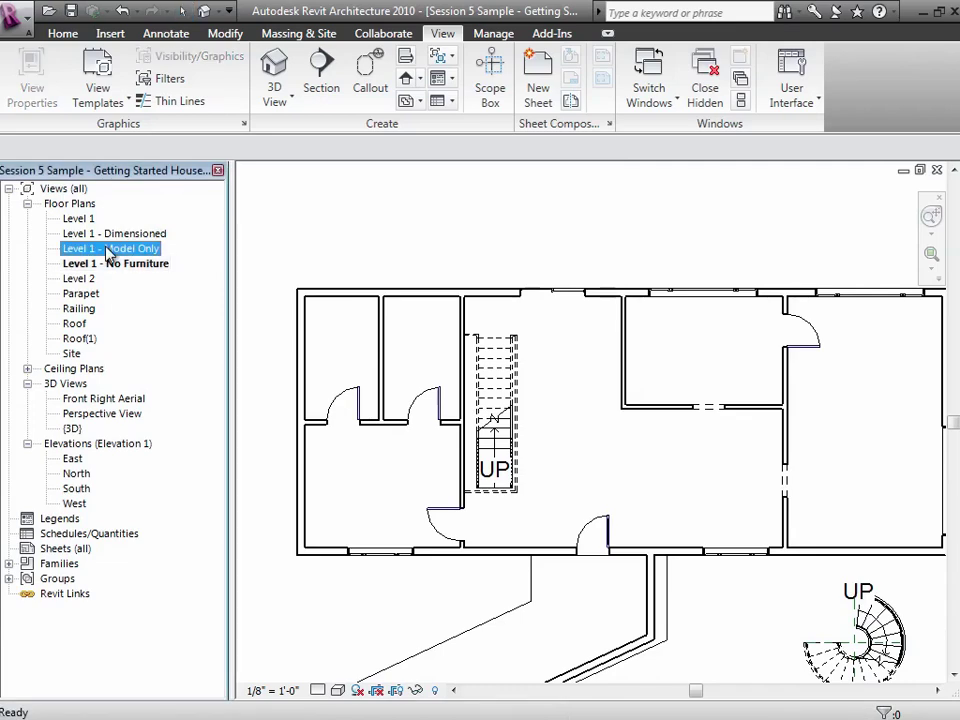
pyautogui.doubleClick(110, 249)
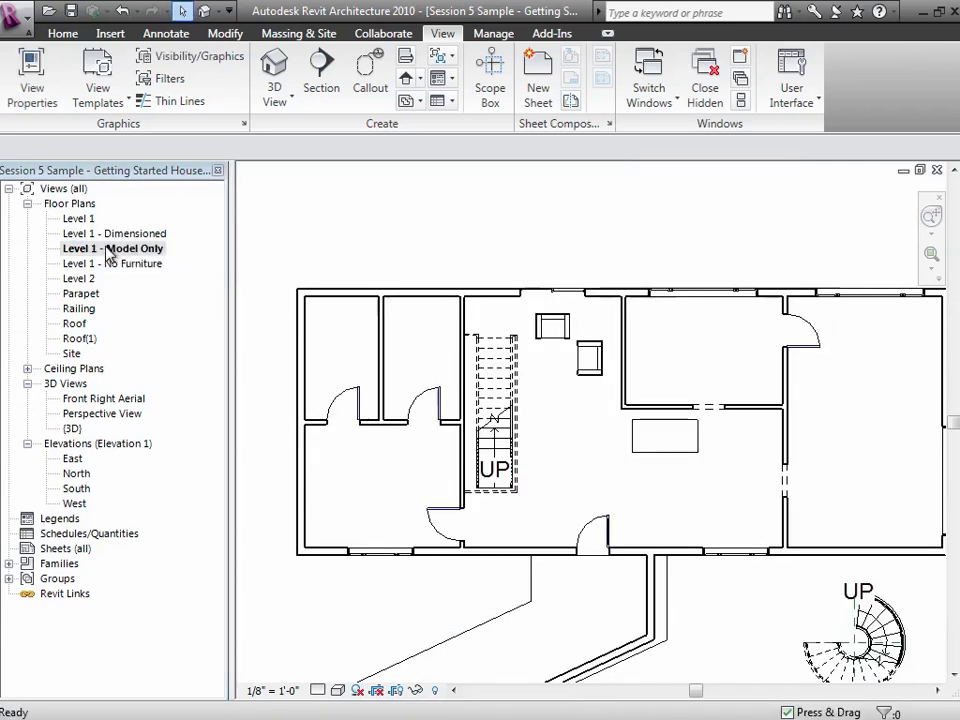
pyautogui.rightClick(108, 249)
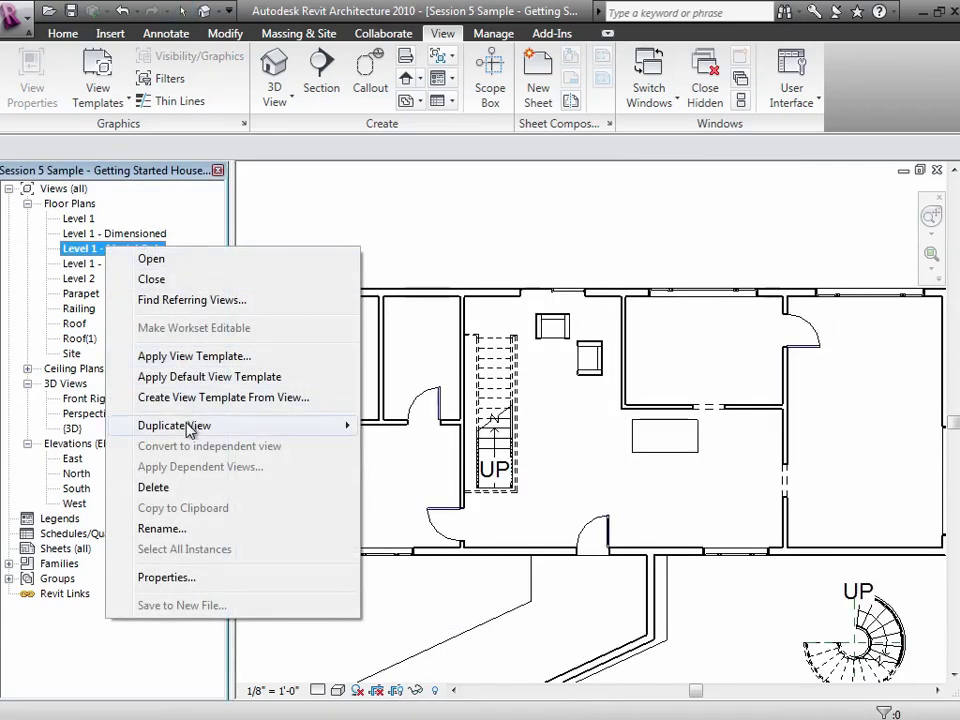
pyautogui.moveTo(193, 429)
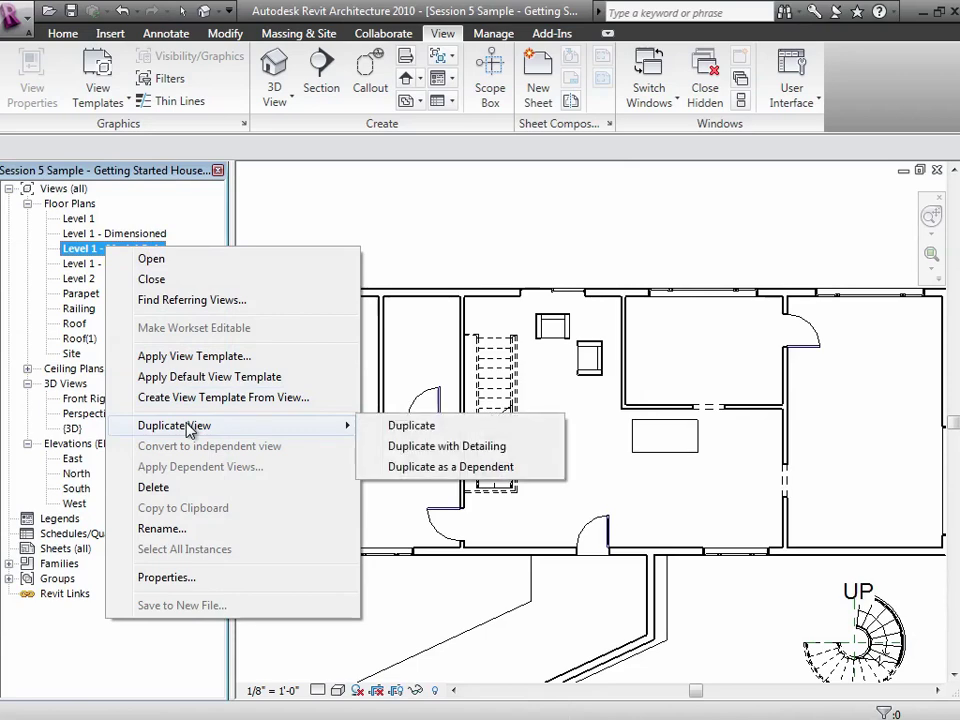
pyautogui.click(435, 430)
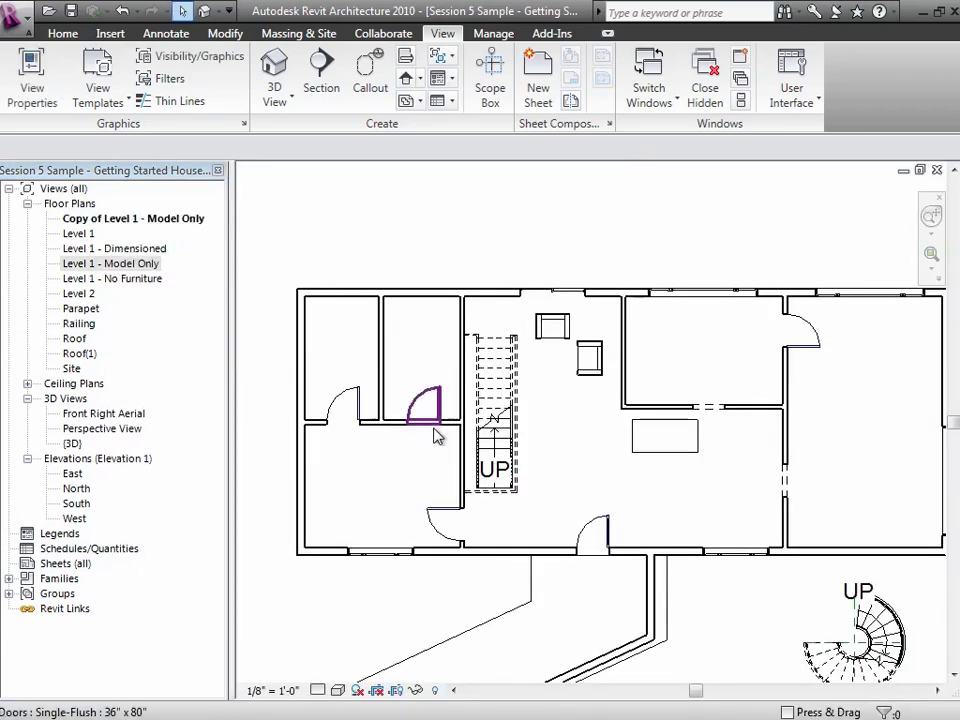
# Rename the copied Model Only floor plan view as Level 1 - Furniture Plan.
pyautogui.click(165, 220)
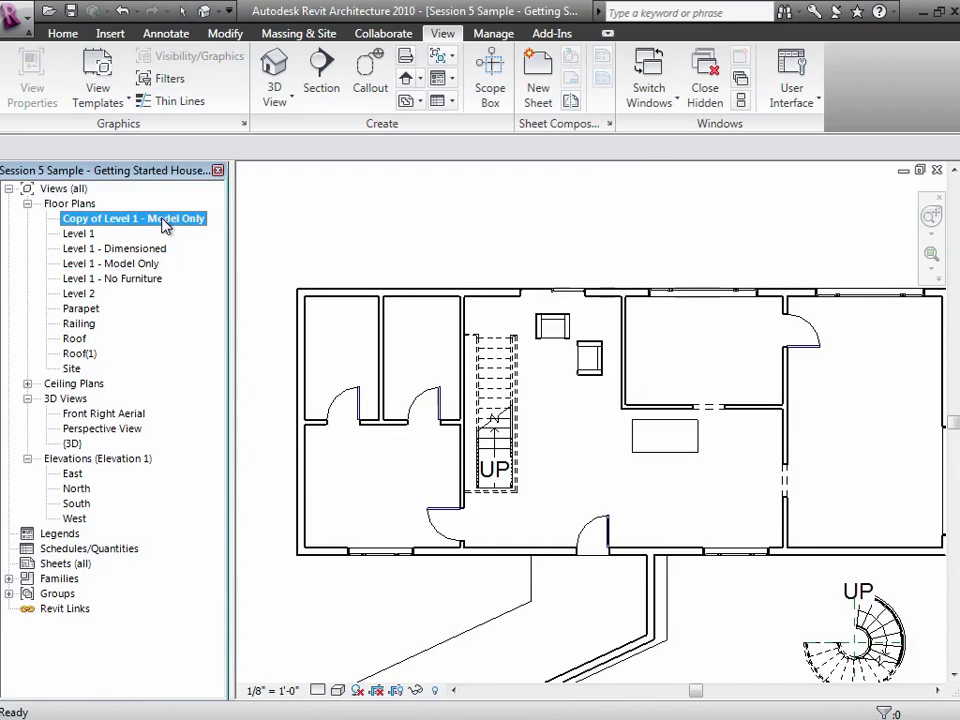
pyautogui.rightClick(165, 224)
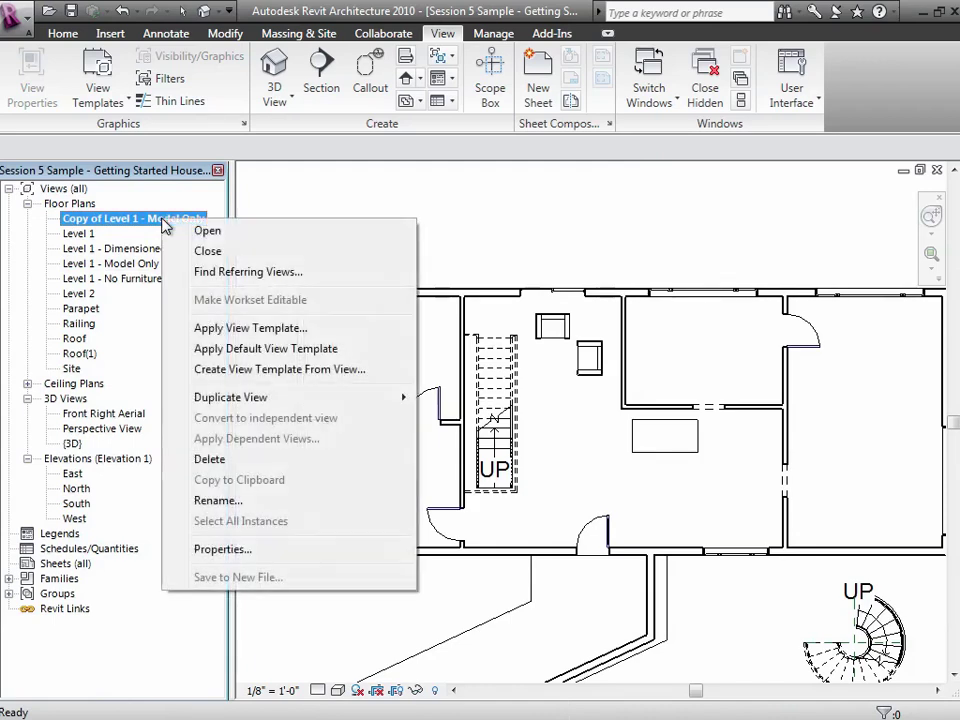
pyautogui.click(216, 501)
pyautogui.write('Leve')
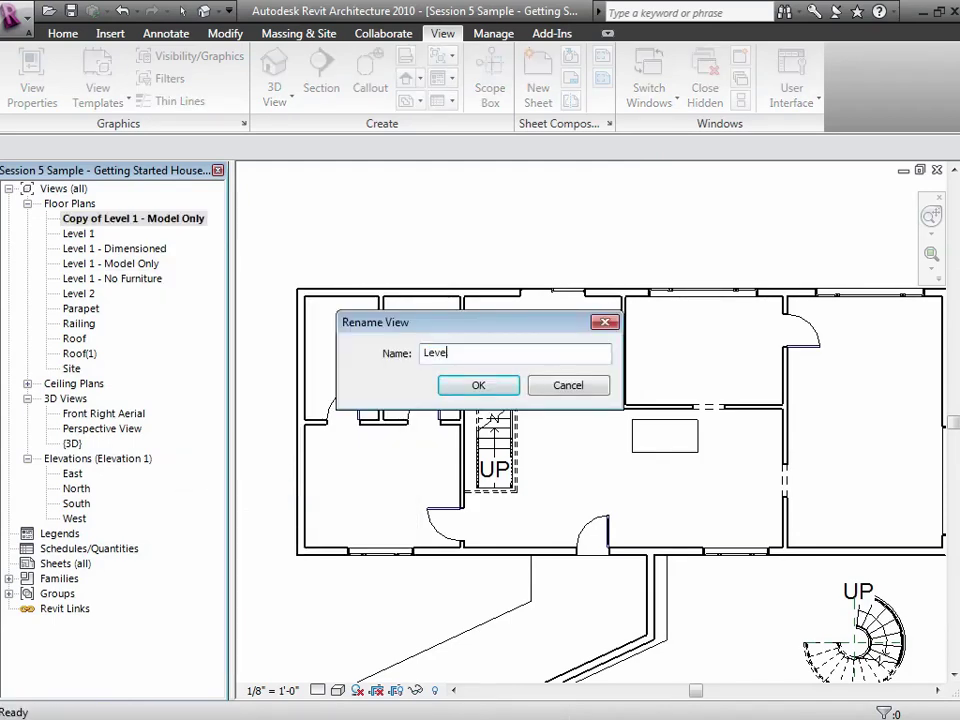
pyautogui.write('l 1 - Furniture Plan')
pyautogui.click(500, 385)
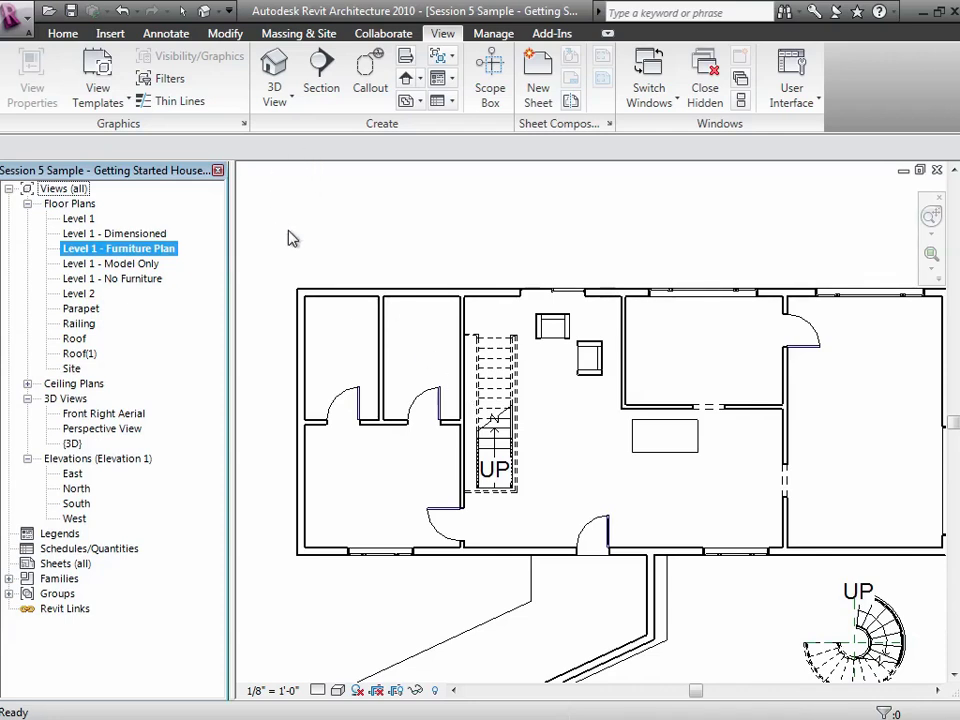
# Open the visibility and graphic overrides of the Level 1 - Furniture Plan view.
pyautogui.click(312, 254)
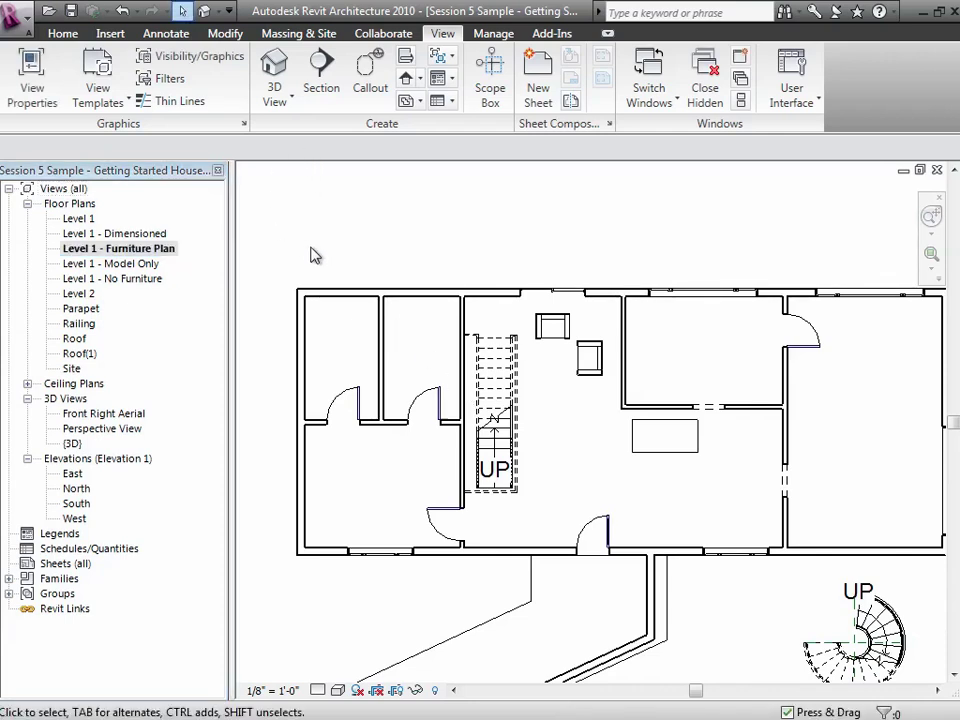
pyautogui.click(215, 60)
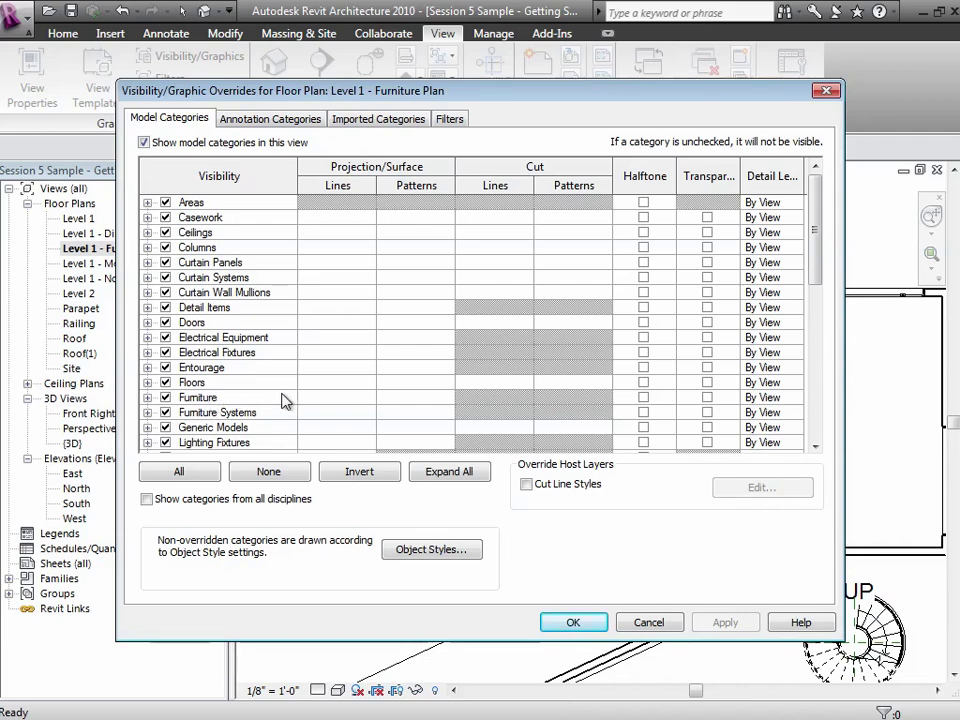
pyautogui.click(253, 384)
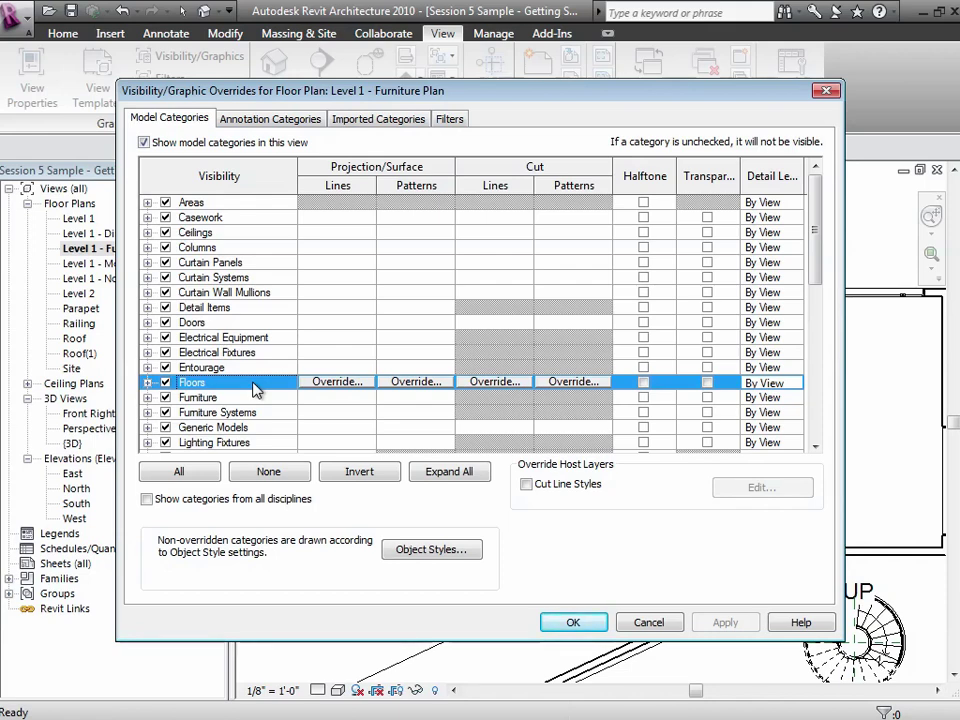
pyautogui.click(361, 389)
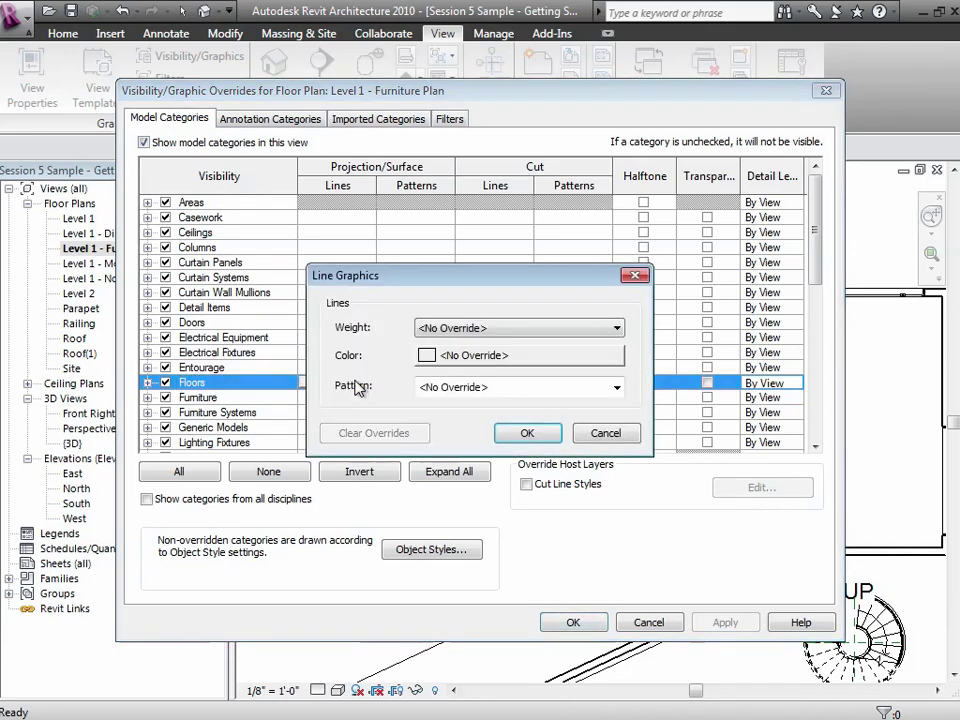
pyautogui.click(430, 356)
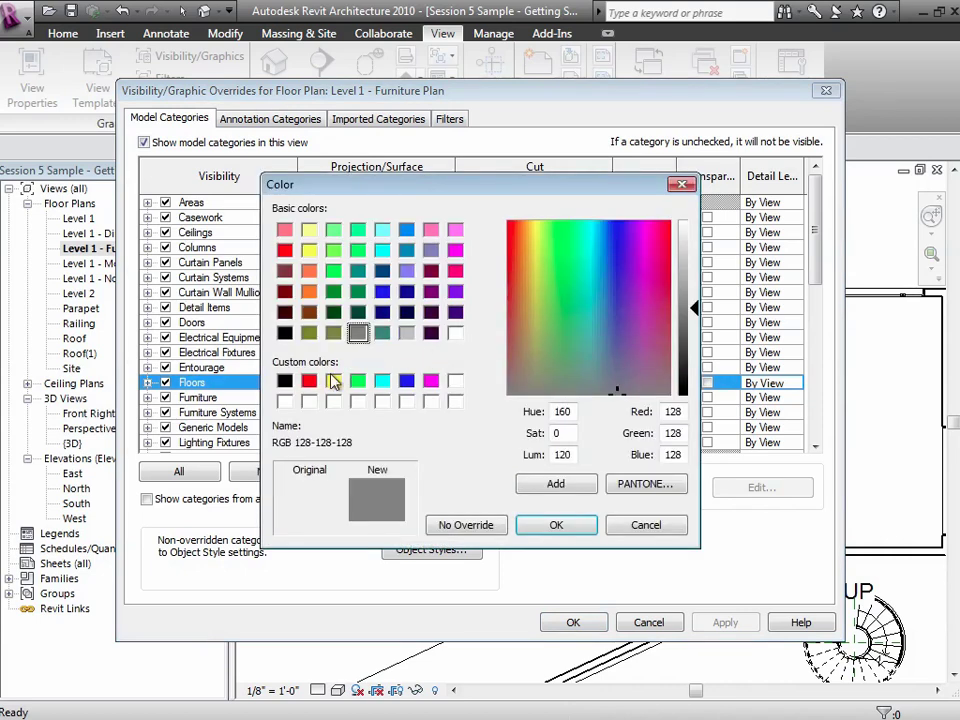
pyautogui.click(310, 381)
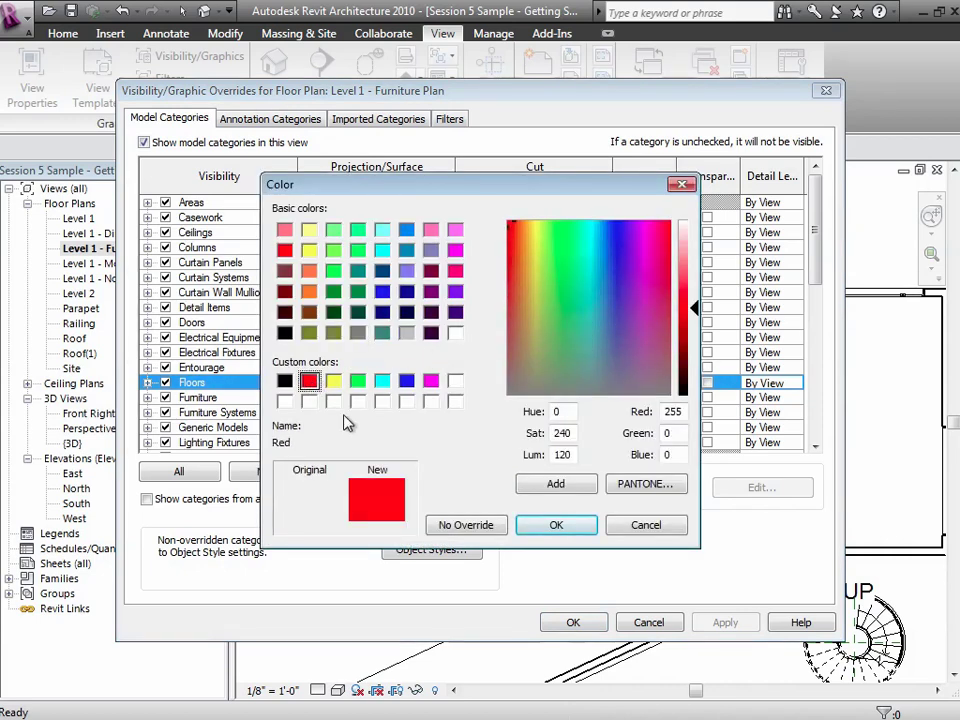
pyautogui.click(555, 526)
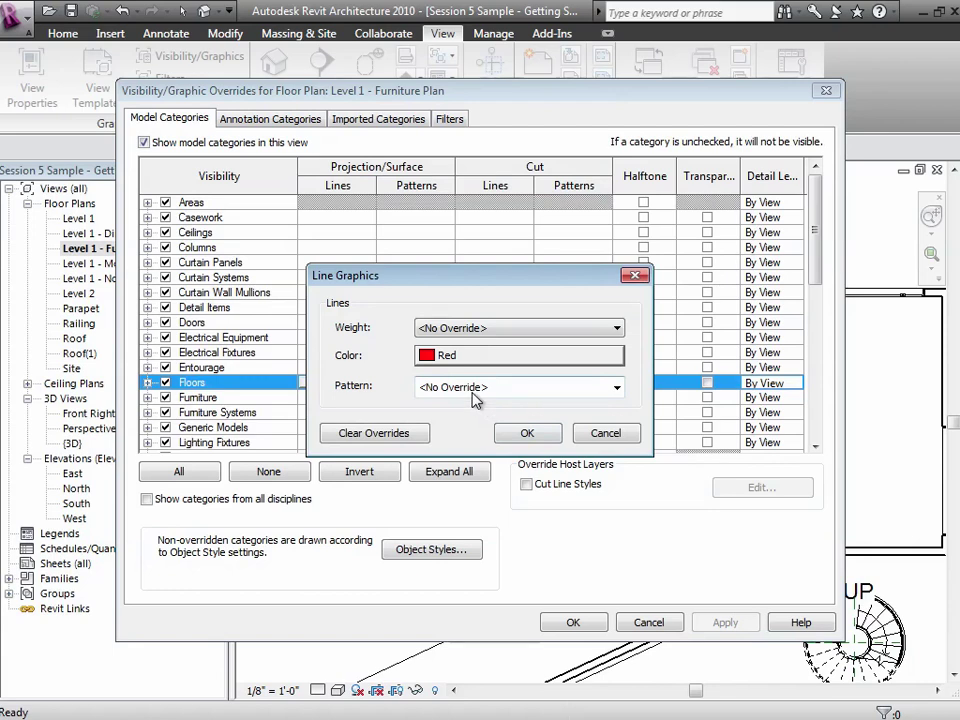
pyautogui.click(605, 433)
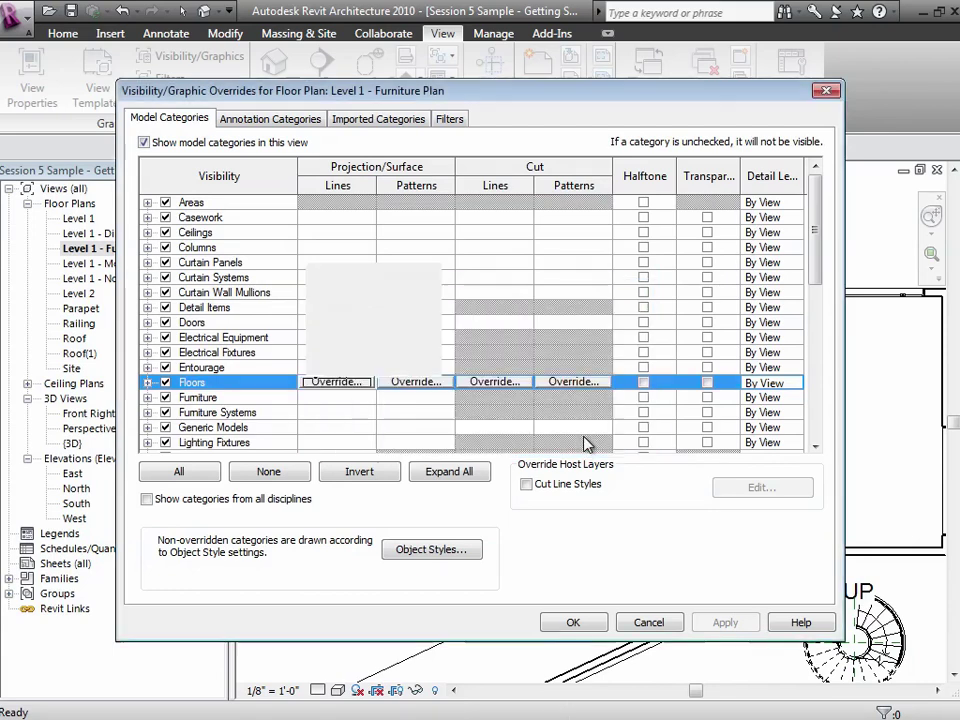
# Override the Furniture category's projection lines with red color and line weight 7 in the Level 1 - Furniture Plan.
pyautogui.click(221, 398)
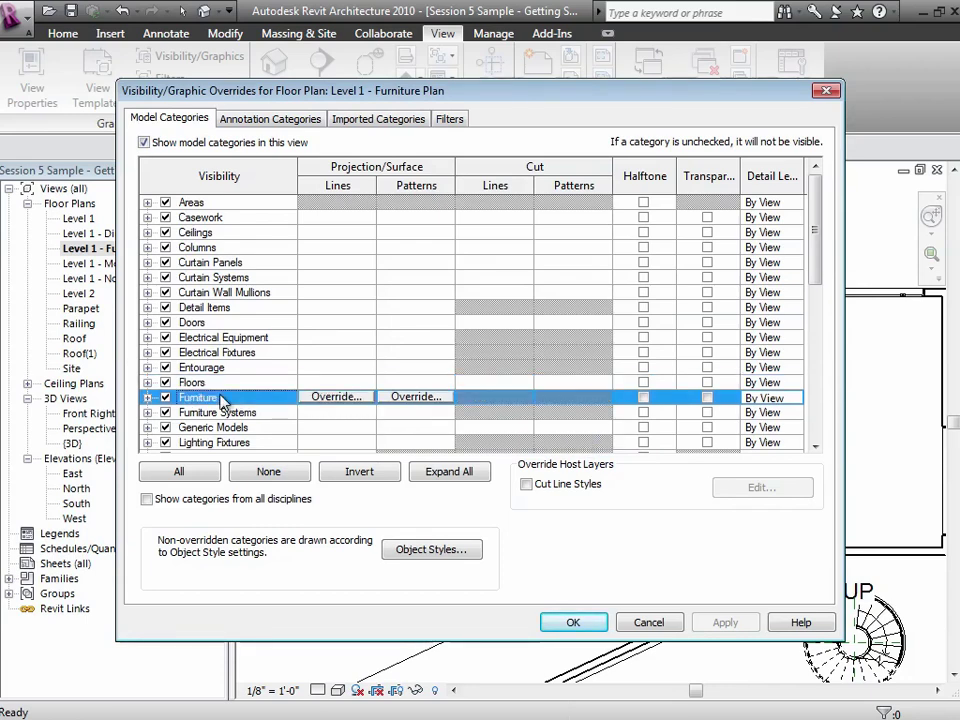
pyautogui.click(338, 400)
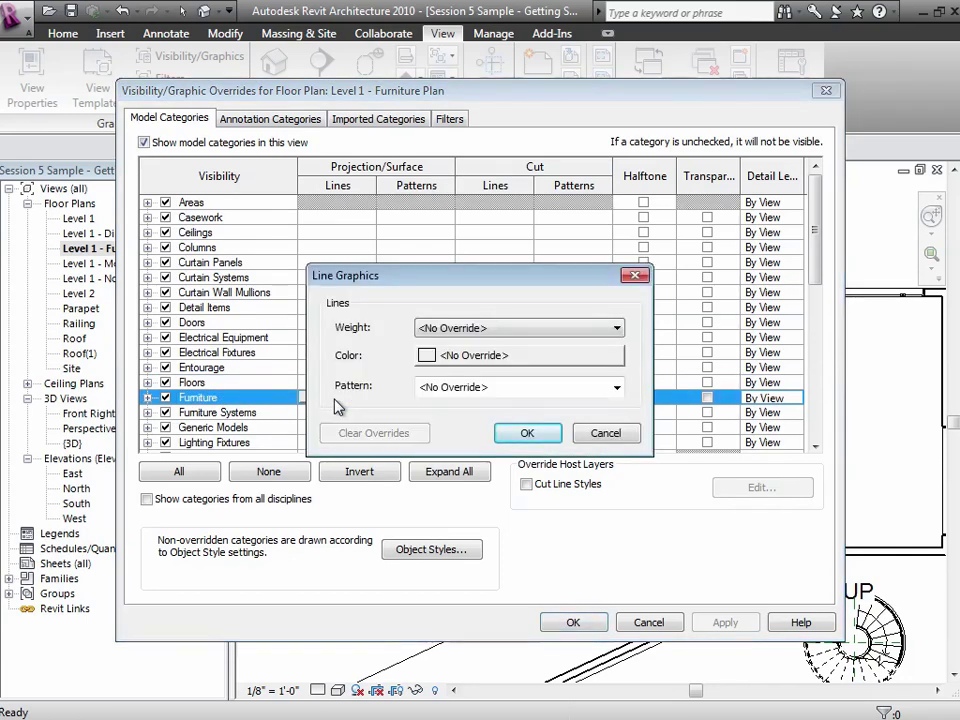
pyautogui.click(516, 356)
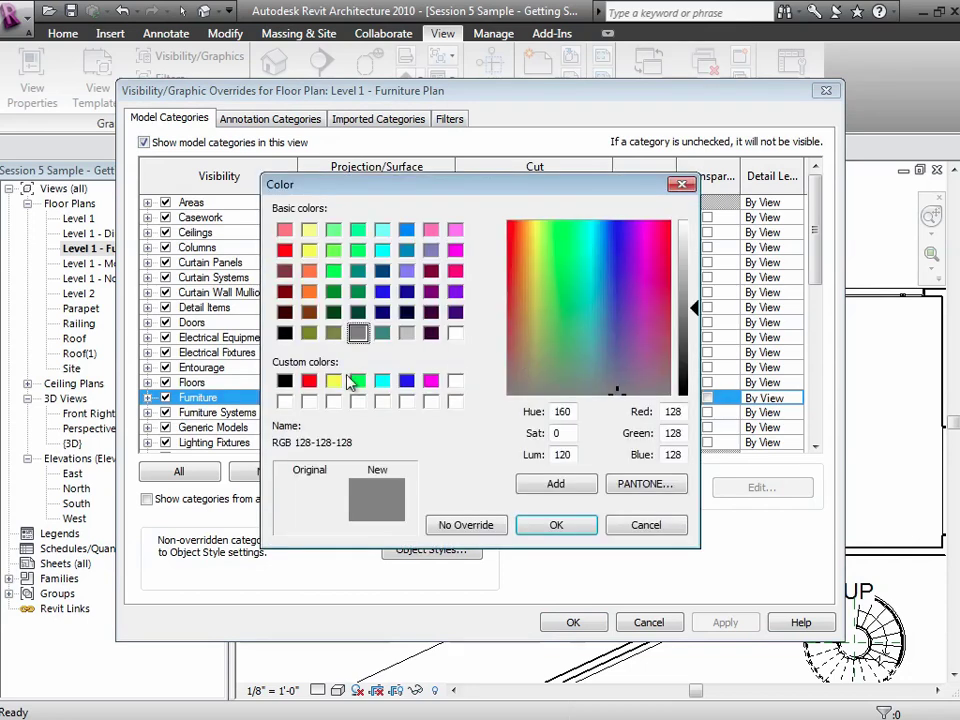
pyautogui.click(309, 381)
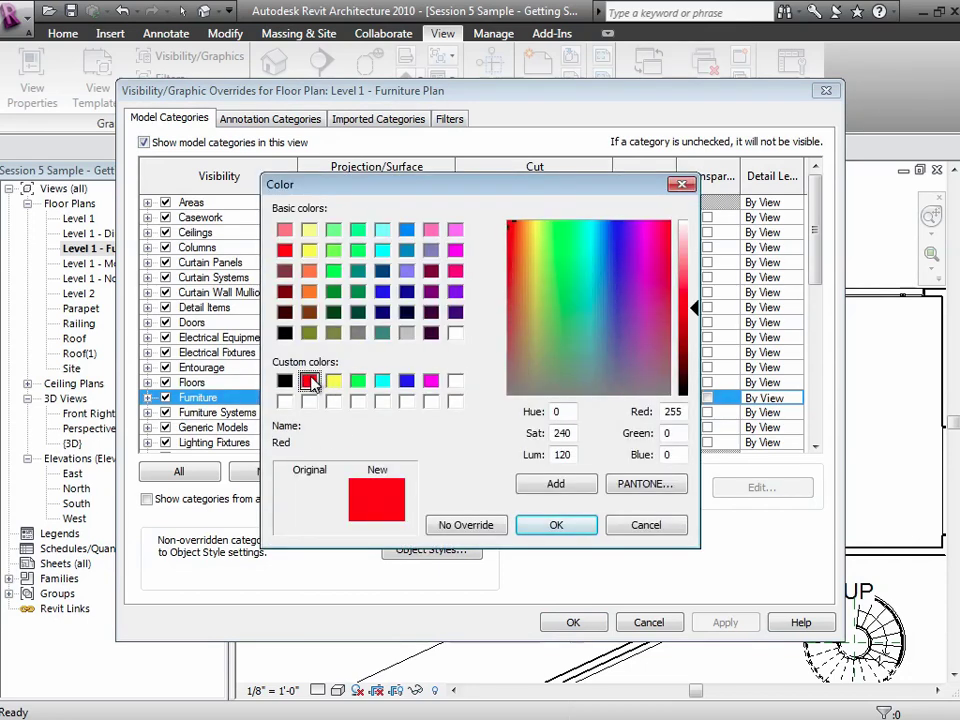
pyautogui.click(574, 535)
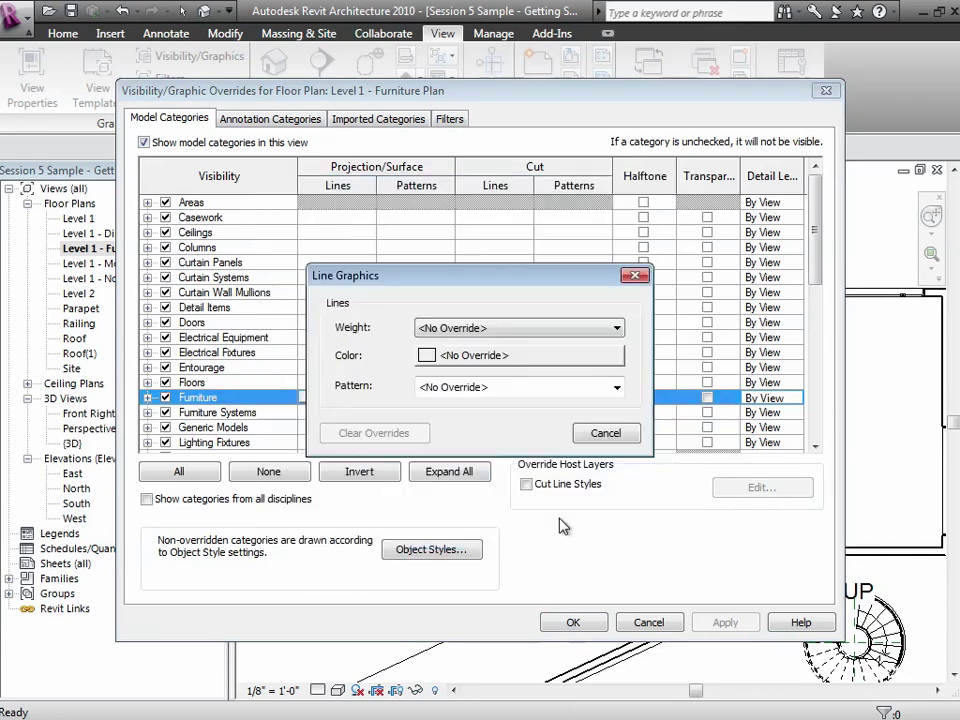
pyautogui.click(473, 321)
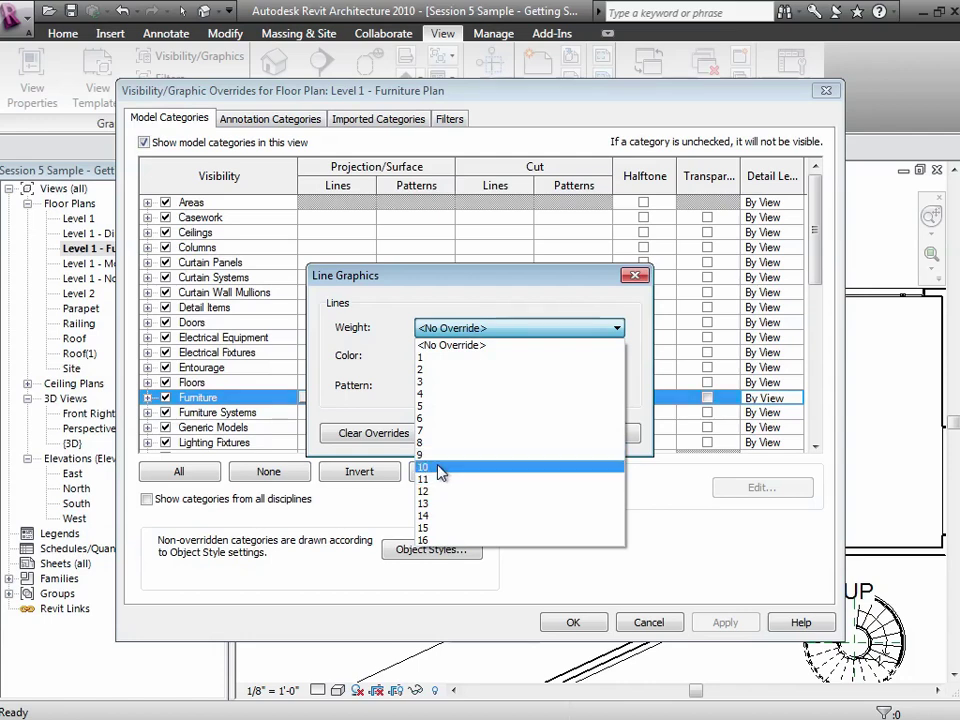
pyautogui.click(438, 432)
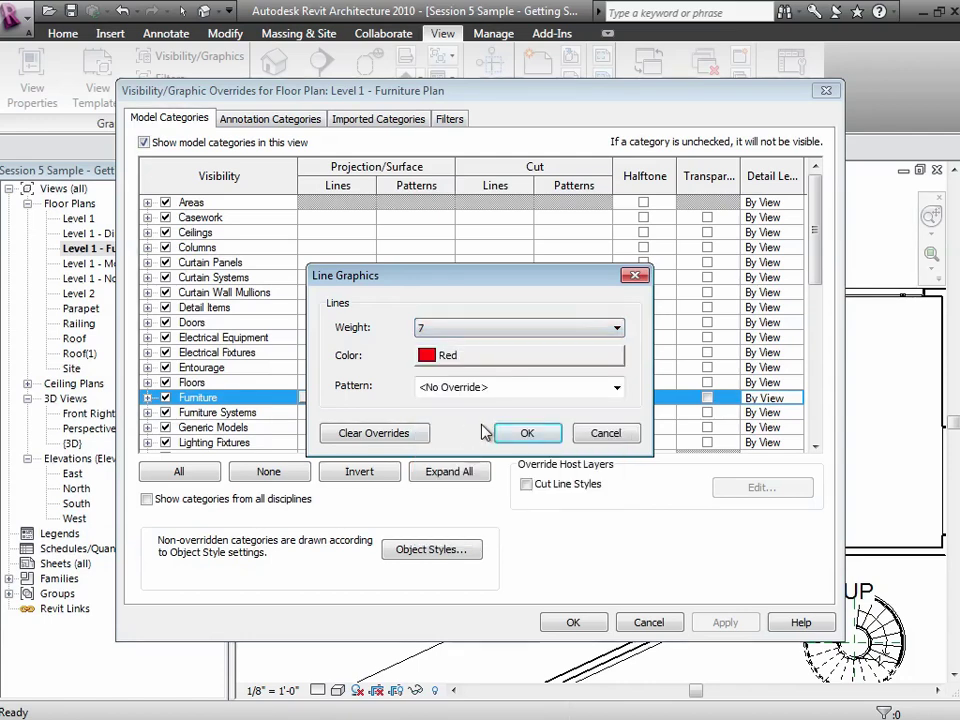
pyautogui.click(526, 434)
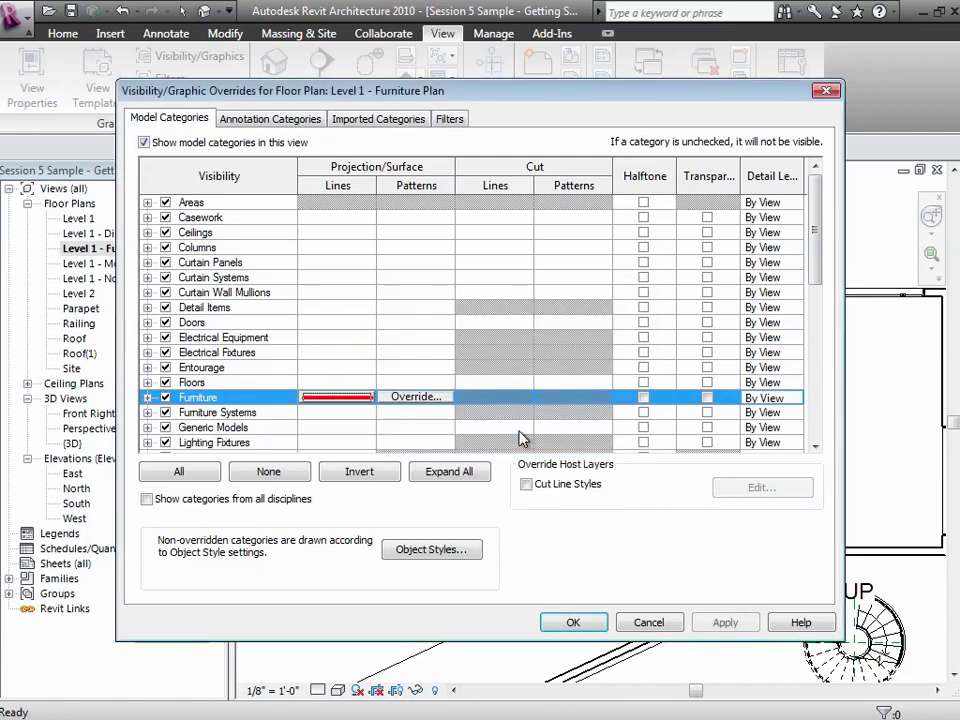
pyautogui.click(572, 623)
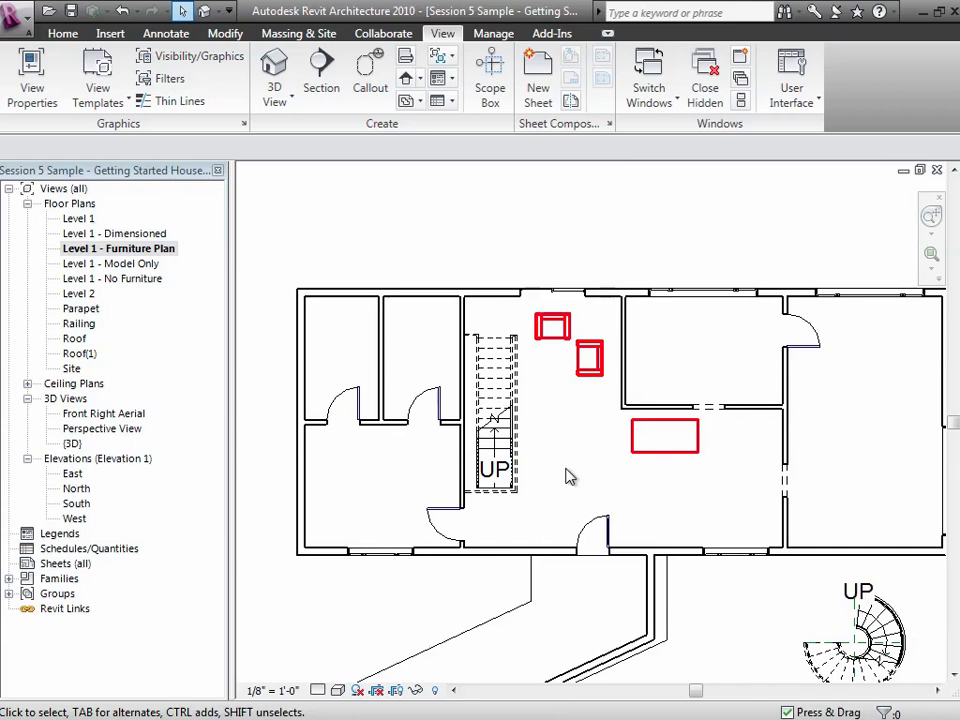
# In Level 1 - Model Only, move the interior wall east of the armchairs to about 16' - 0" from the wall beside the stairs.
pyautogui.doubleClick(128, 264)
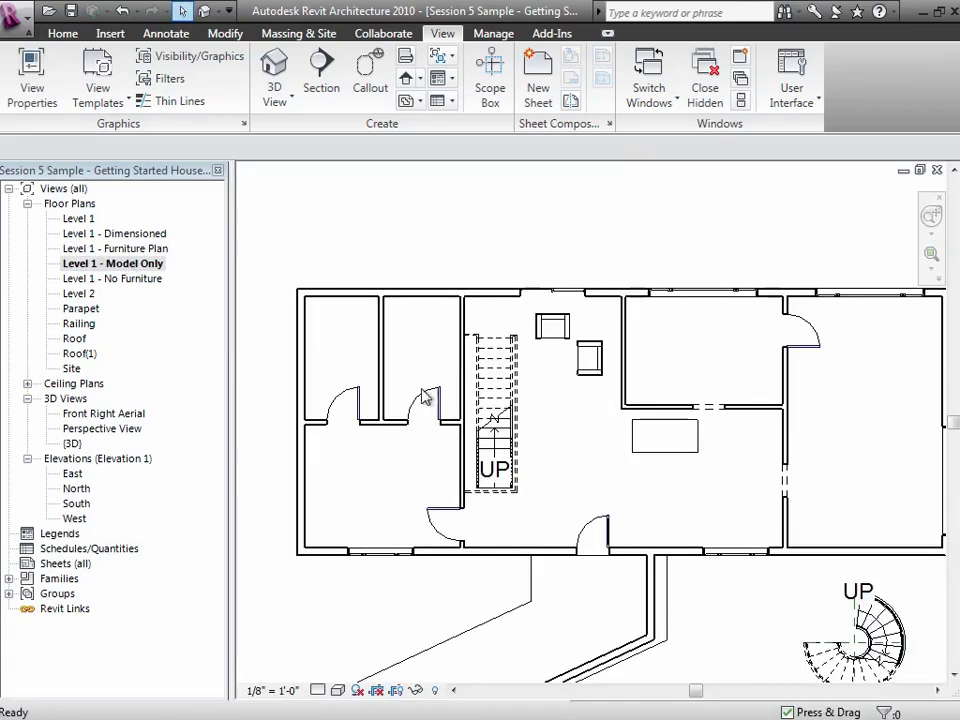
pyautogui.click(630, 366)
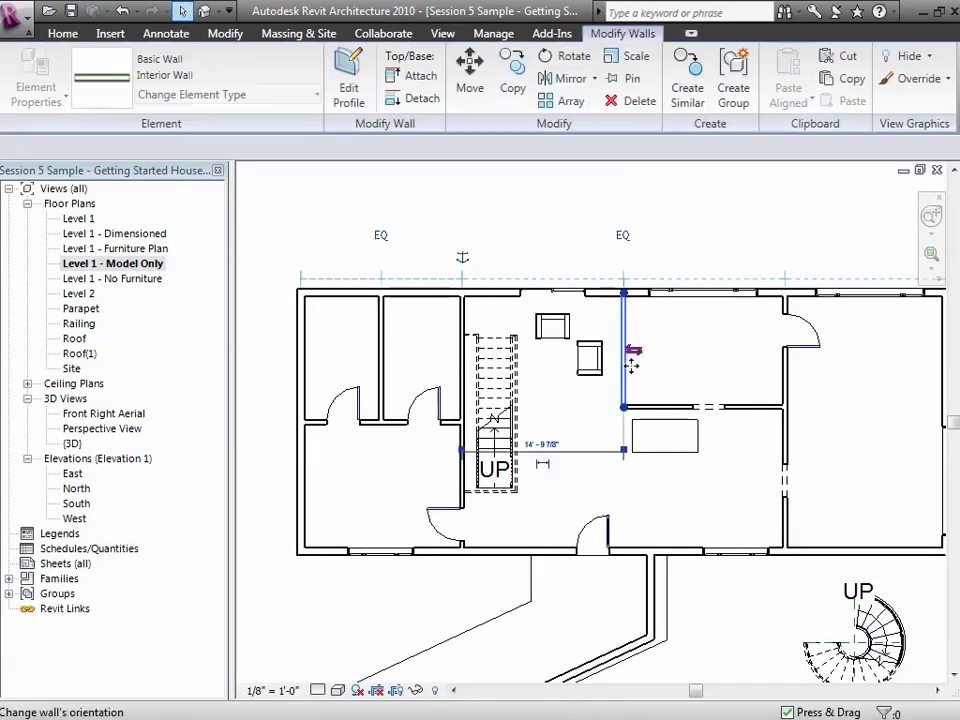
pyautogui.moveTo(626, 366); pyautogui.dragTo(639, 368)
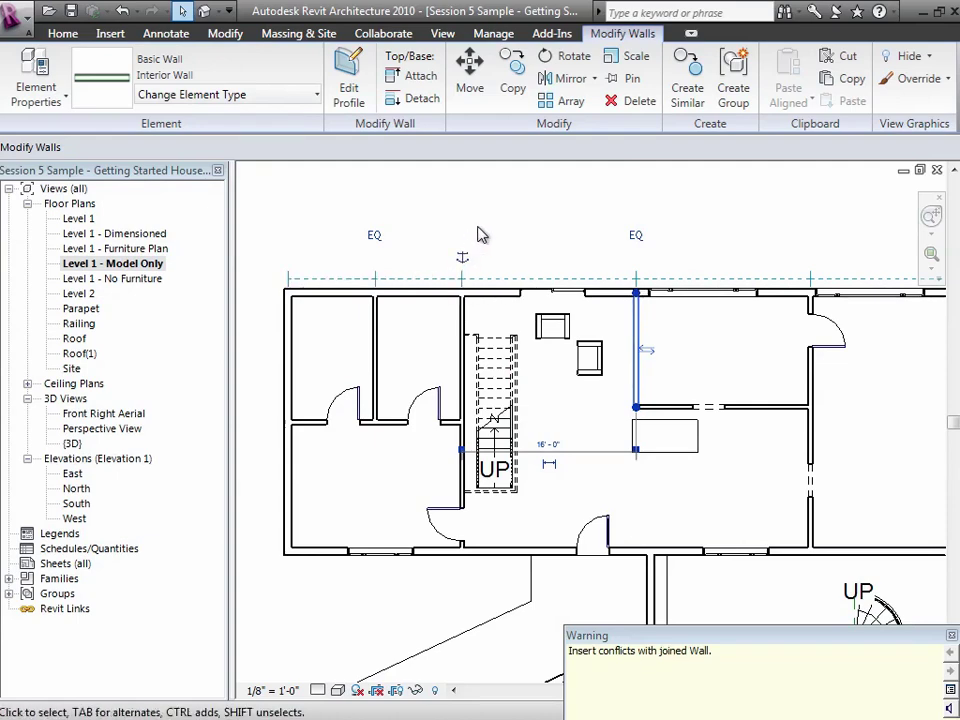
pyautogui.click(479, 234)
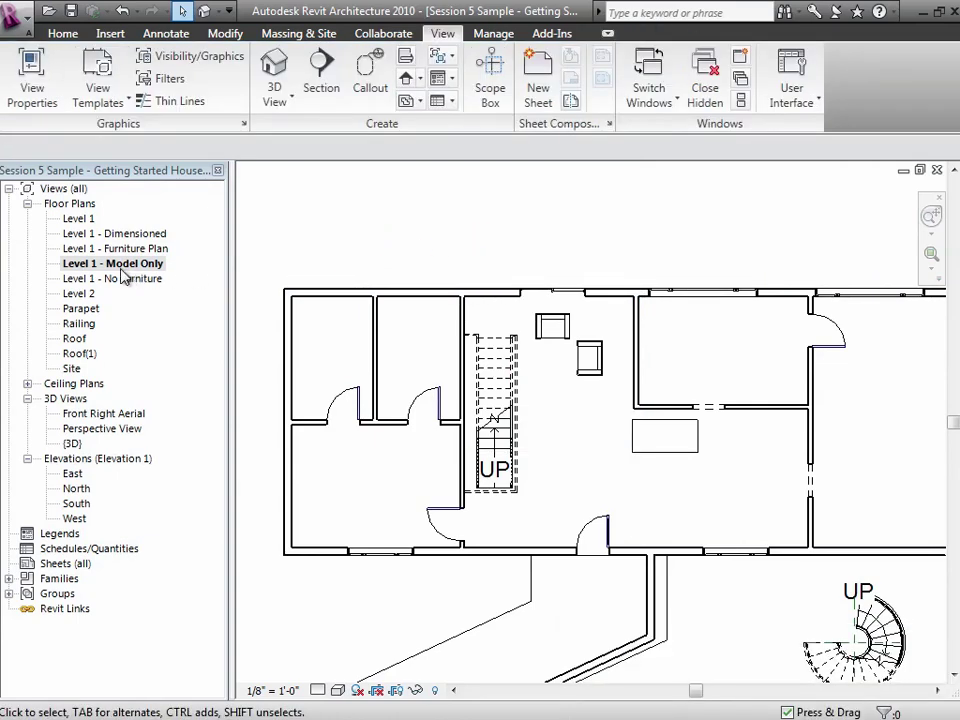
# Open the Level 1 - Furniture Plan view to check the moved wall there.
pyautogui.click(140, 278)
pyautogui.click(148, 249)
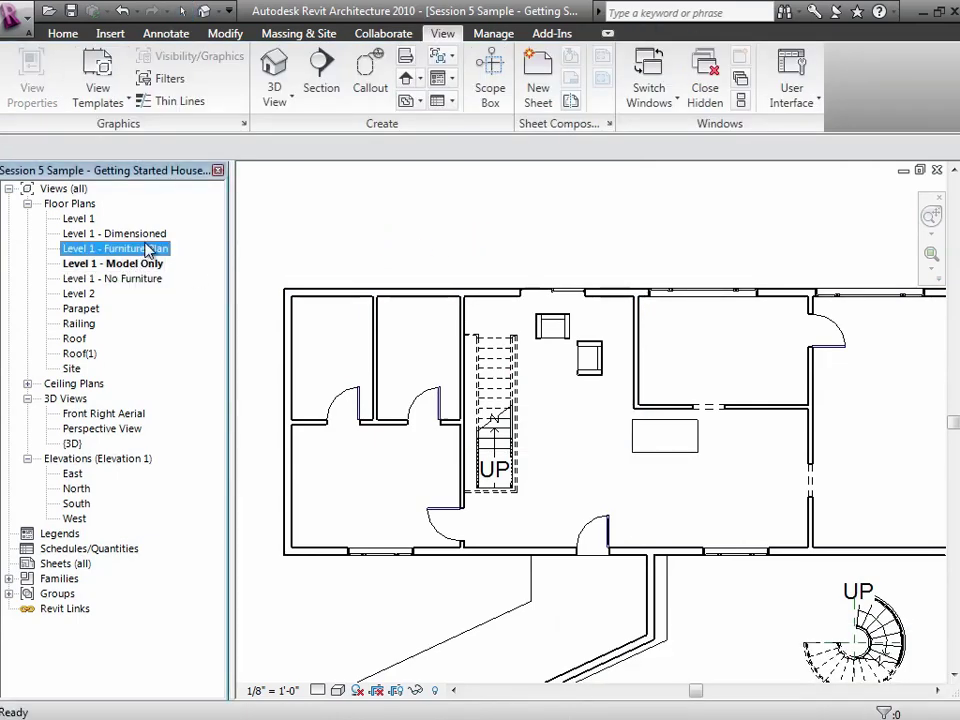
pyautogui.doubleClick(148, 249)
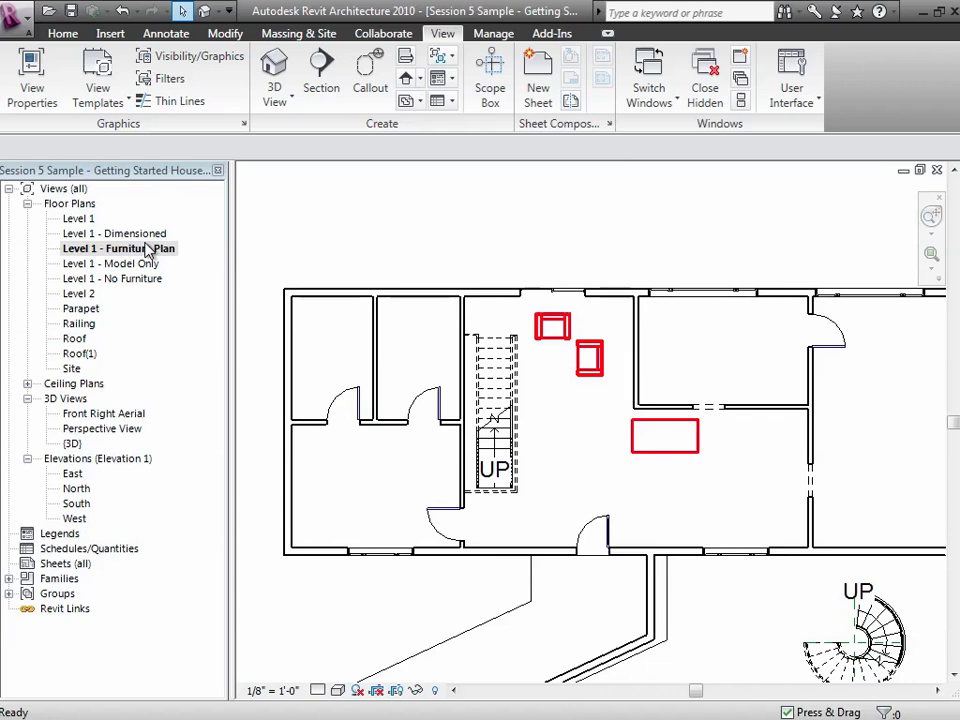
# In Level 1 - Furniture Plan, move the desk beside the south window, about 3' - 0" from the wall to its east, and check it in Level 1.
pyautogui.click(678, 452)
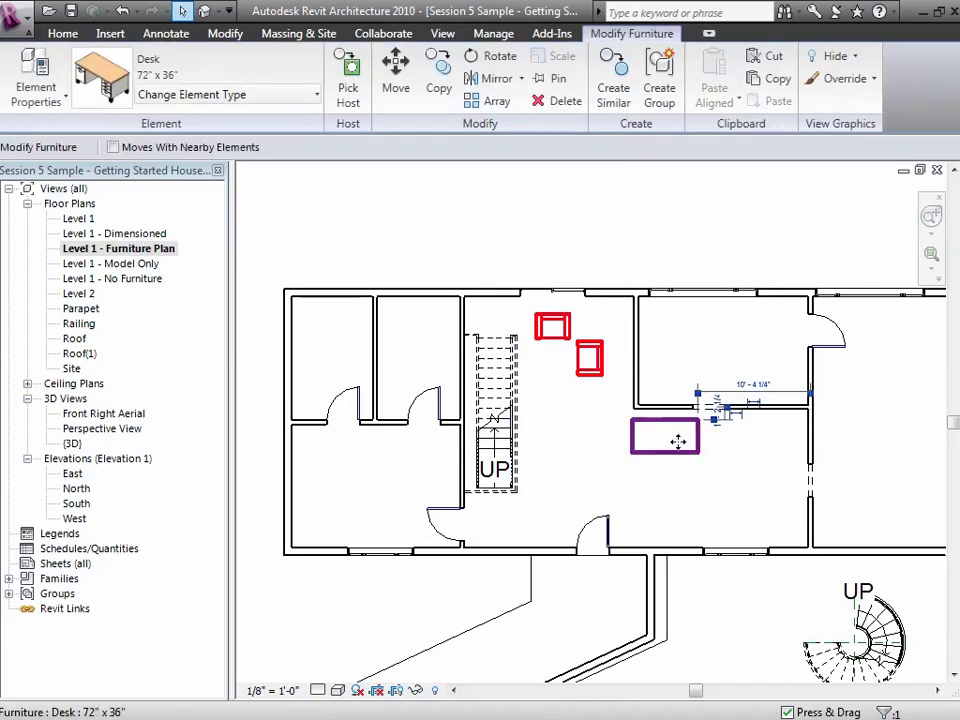
pyautogui.moveTo(677, 444); pyautogui.dragTo(748, 540)
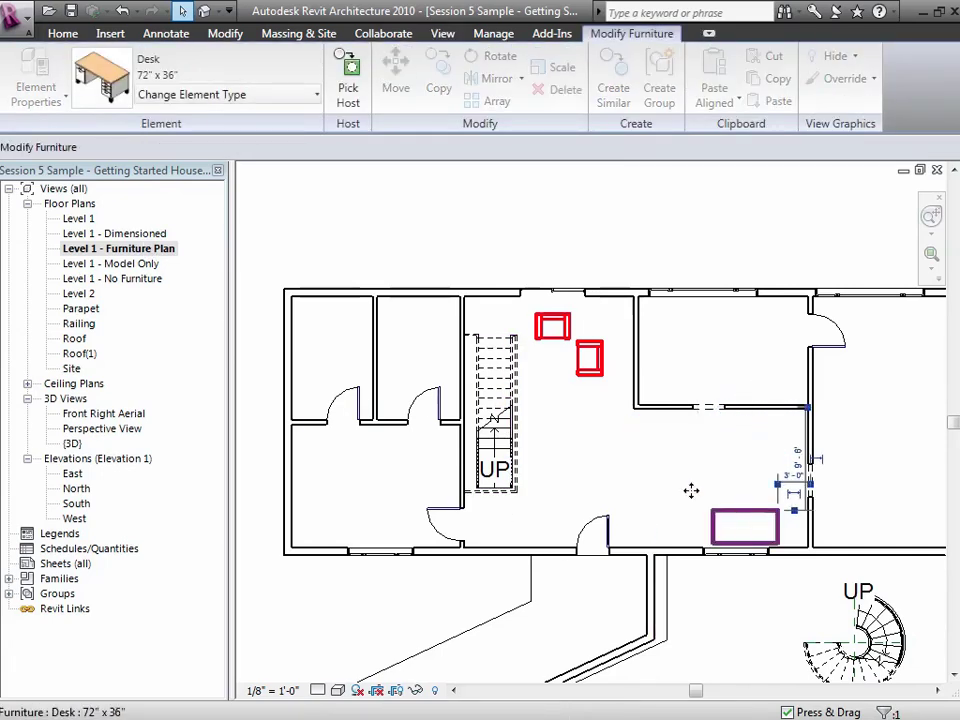
pyautogui.click(425, 240)
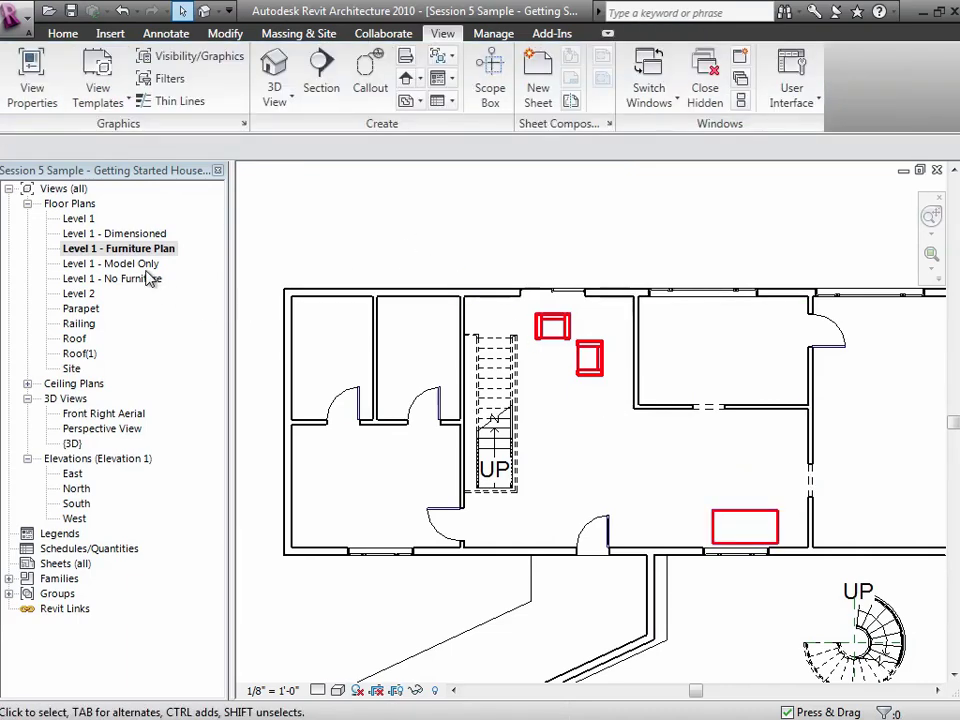
pyautogui.doubleClick(88, 219)
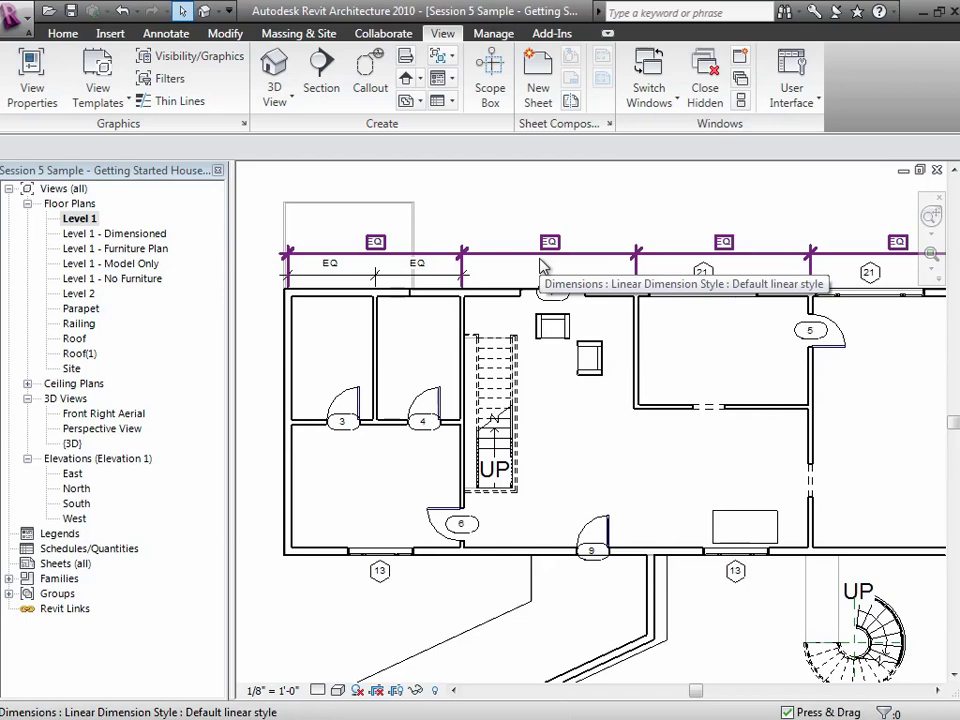
# In Level 1 - Dimensioned, move the outer EQ dimension string farther north of the plan and delete the door tag north of the armchairs.
pyautogui.doubleClick(146, 233)
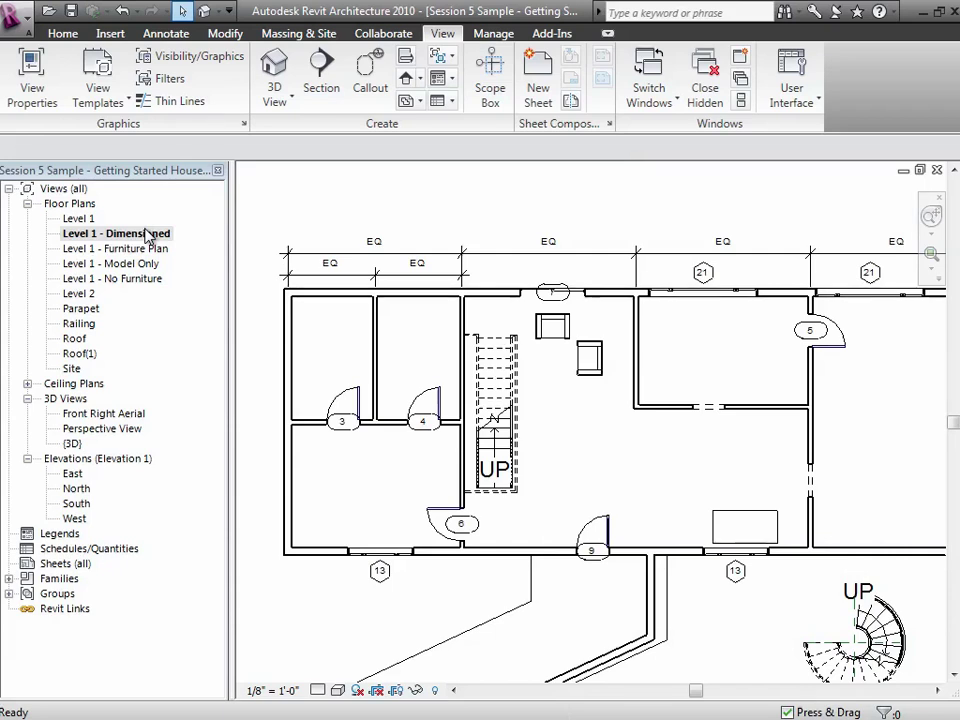
pyautogui.click(497, 257)
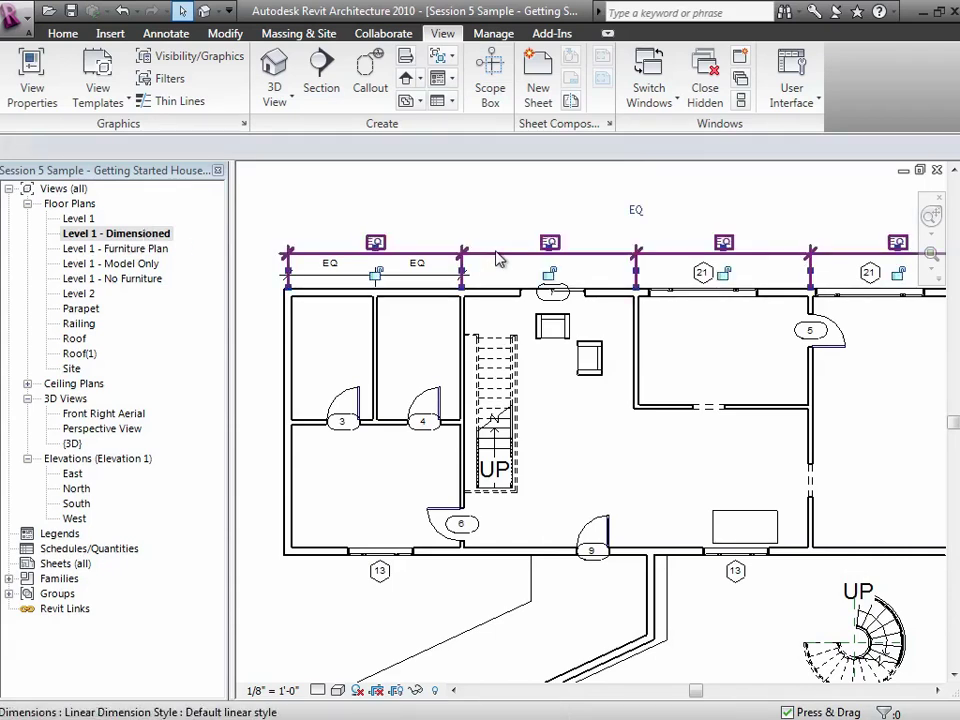
pyautogui.moveTo(497, 257); pyautogui.dragTo(495, 204)
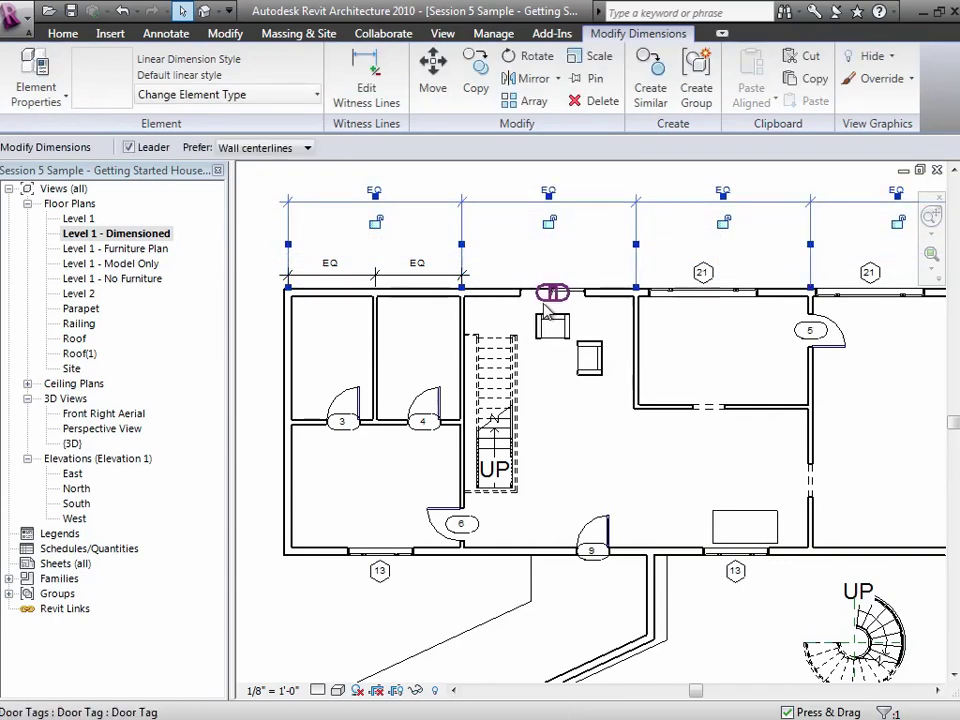
pyautogui.click(549, 296)
pyautogui.press('Delete')
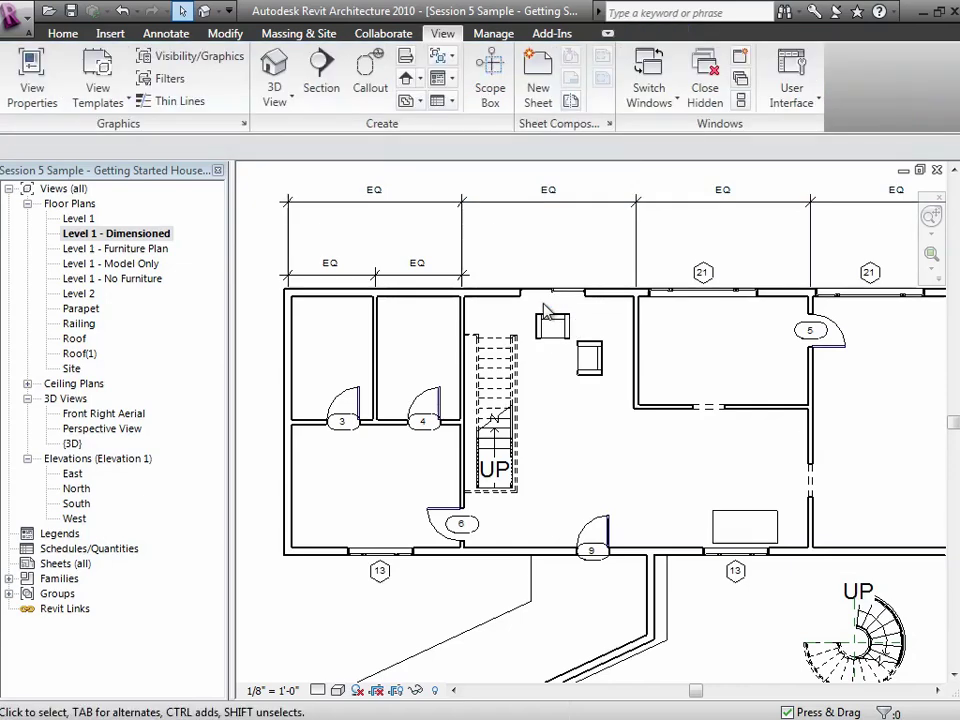
# Open the Level 1 view to compare its annotations, and switch to the Session 5 slides in PowerPoint.
pyautogui.doubleClick(84, 219)
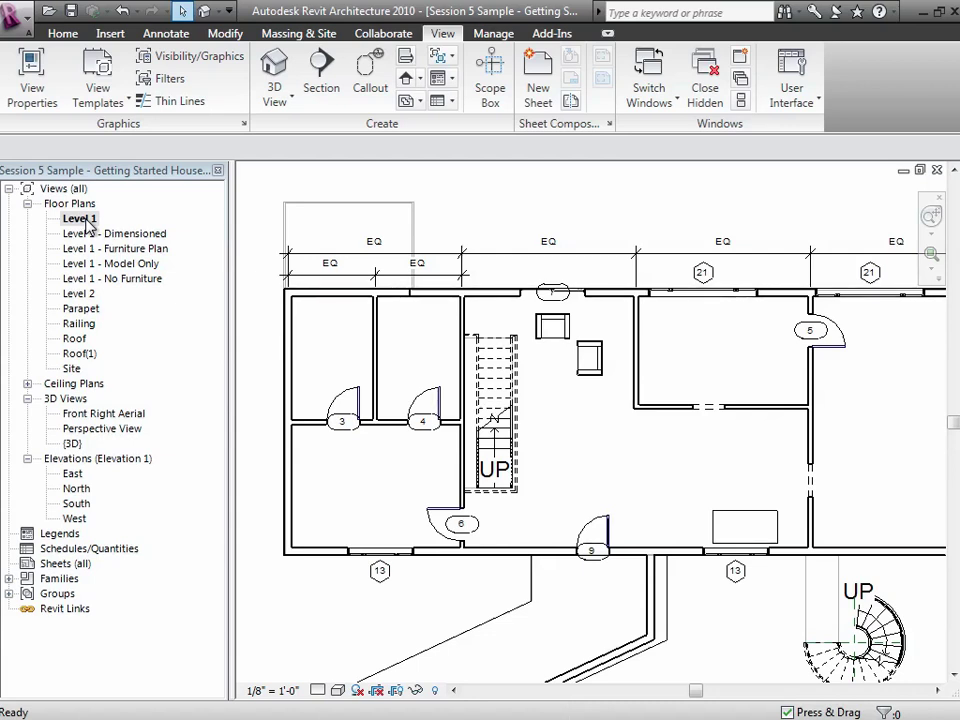
pyautogui.press('super+Tab')
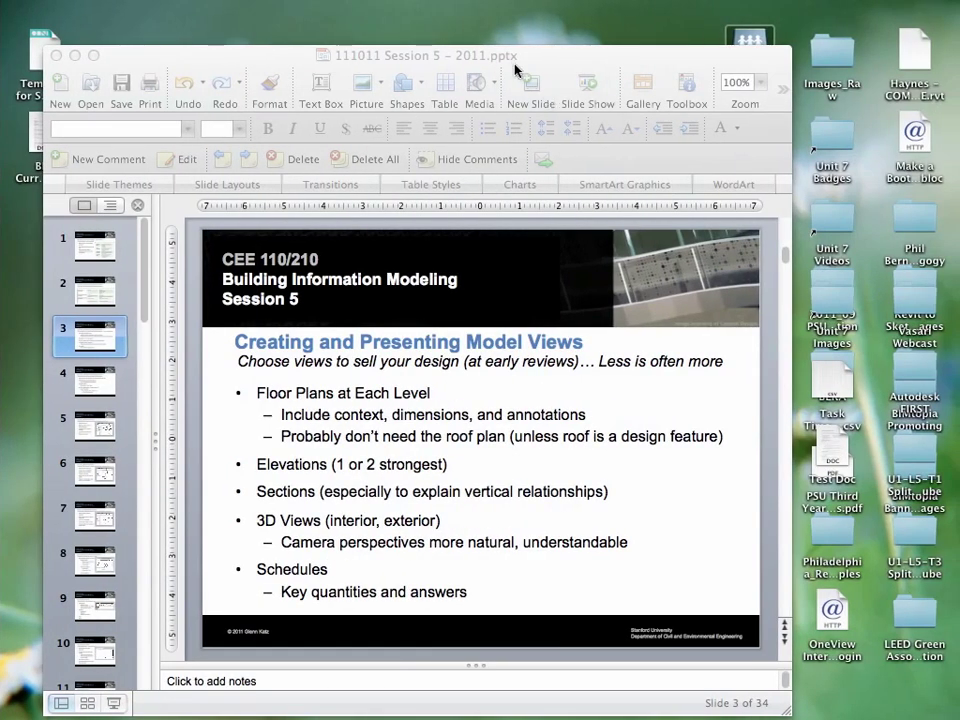